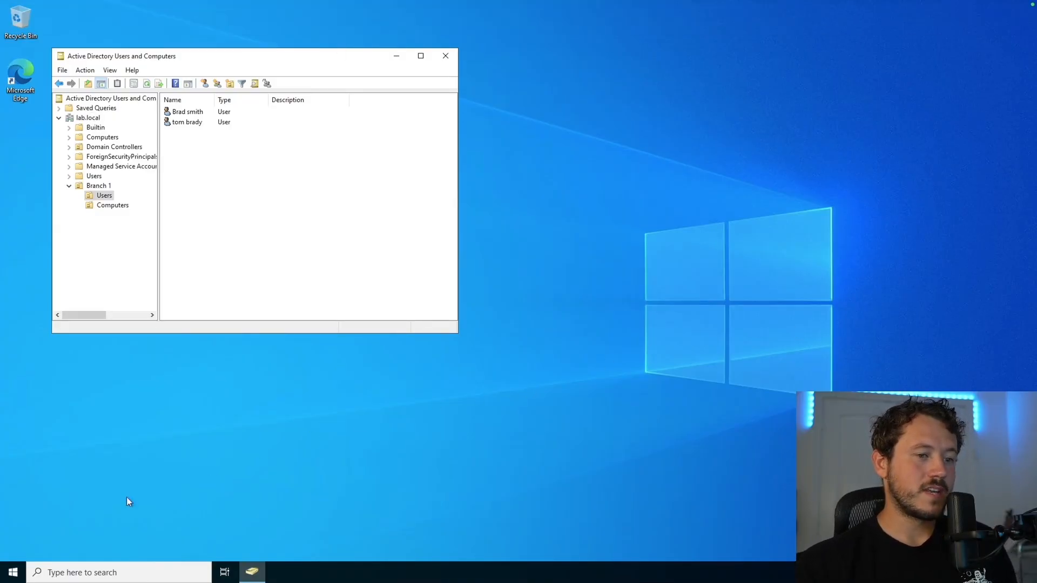
# Step: Launch Group Policy Management from a Start search for 'group po' and maximize it
pyautogui.click(124, 574)
pyautogui.write('gr')
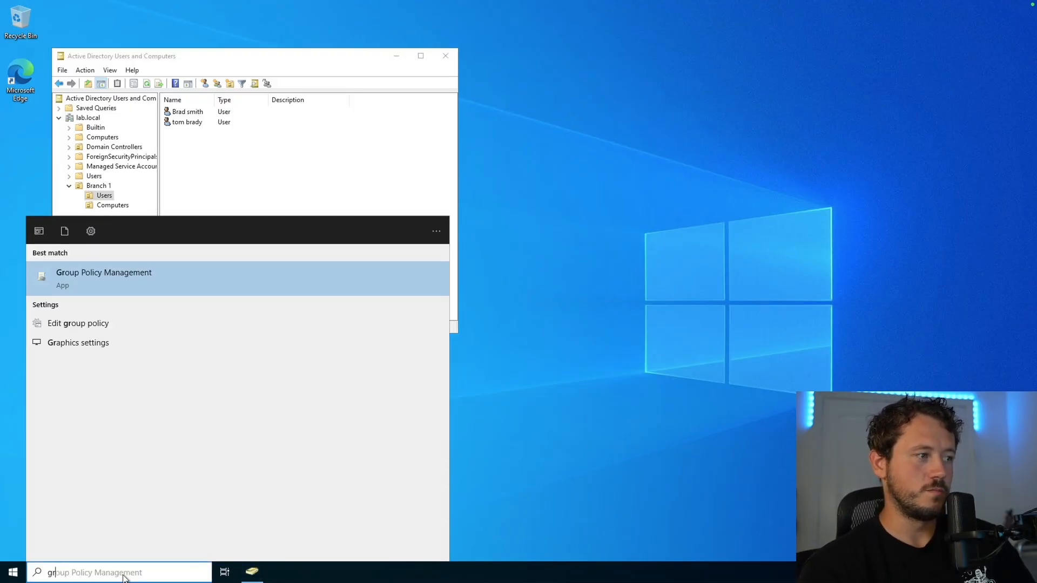
pyautogui.write('oup po')
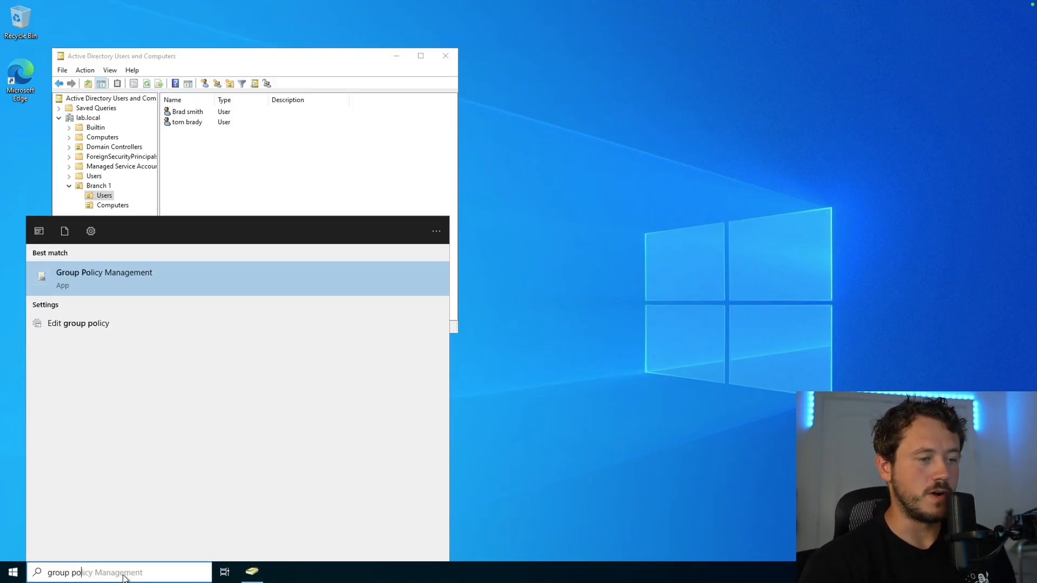
pyautogui.press('Return')
pyautogui.click(621, 61)
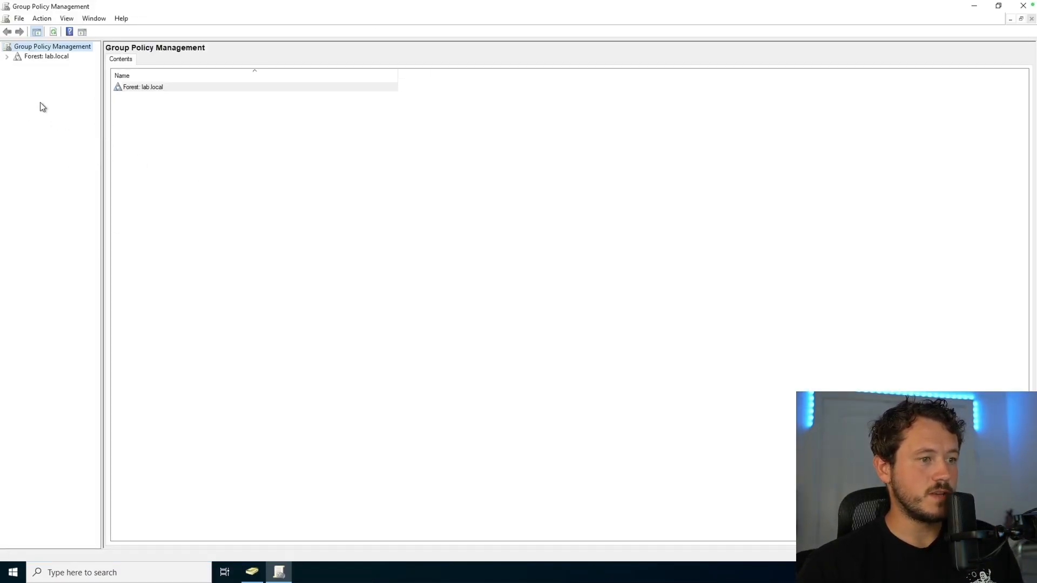
# Step: Expand Forest, Domains and lab.local in the console tree
pyautogui.click(7, 57)
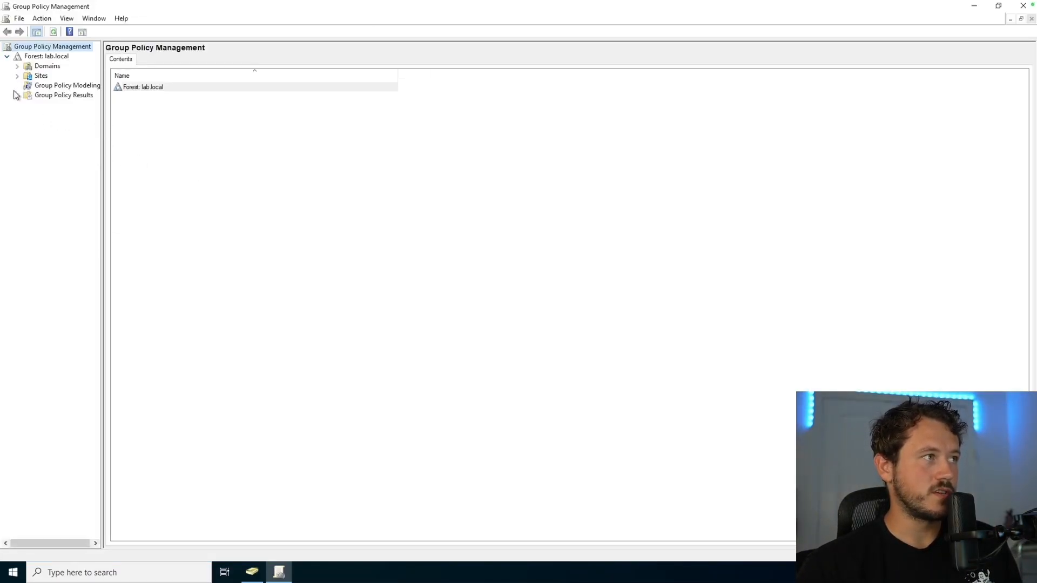
pyautogui.click(17, 67)
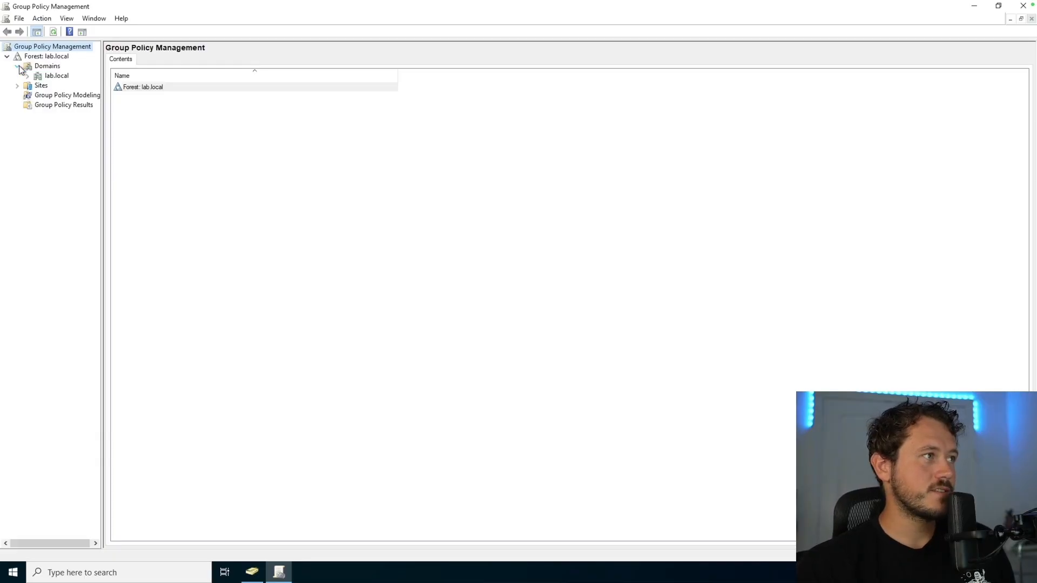
pyautogui.click(27, 76)
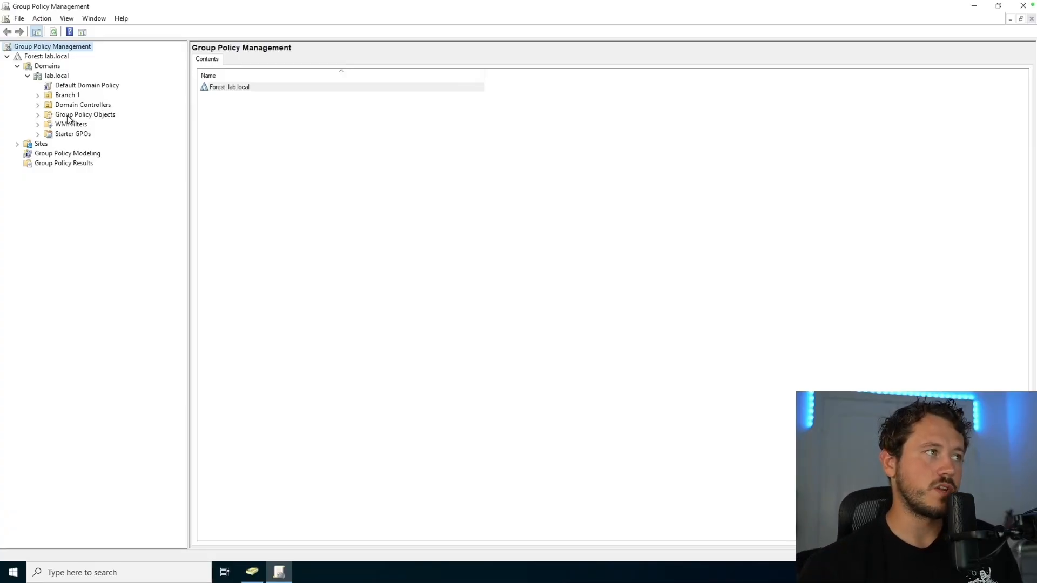
# Step: Expand Group Policy Objects and list its default GPOs in the details pane
pyautogui.click(38, 114)
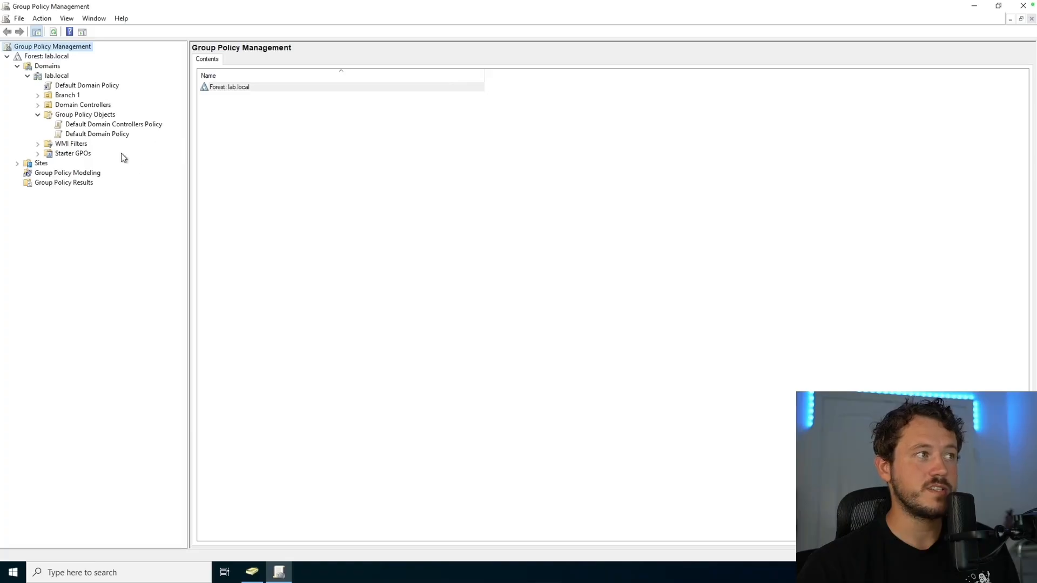
pyautogui.rightClick(78, 125)
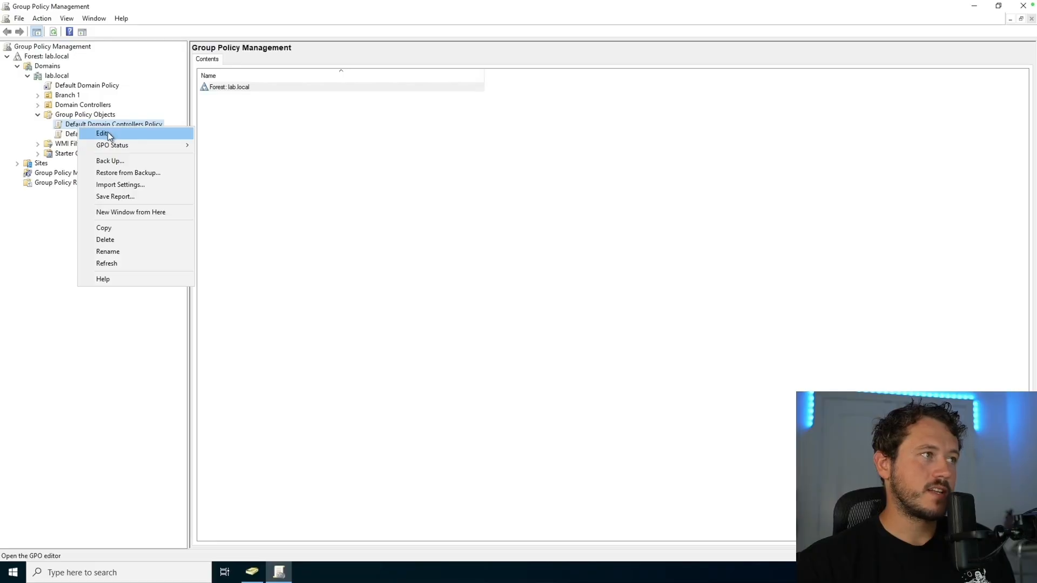
pyautogui.rightClick(84, 116)
pyautogui.rightClick(84, 116)
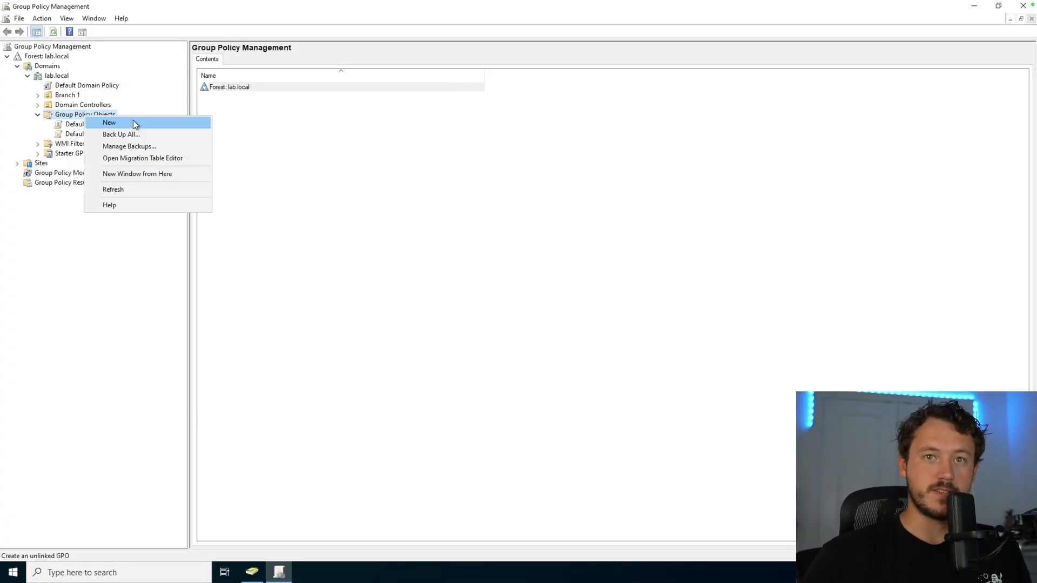
pyautogui.click(100, 114)
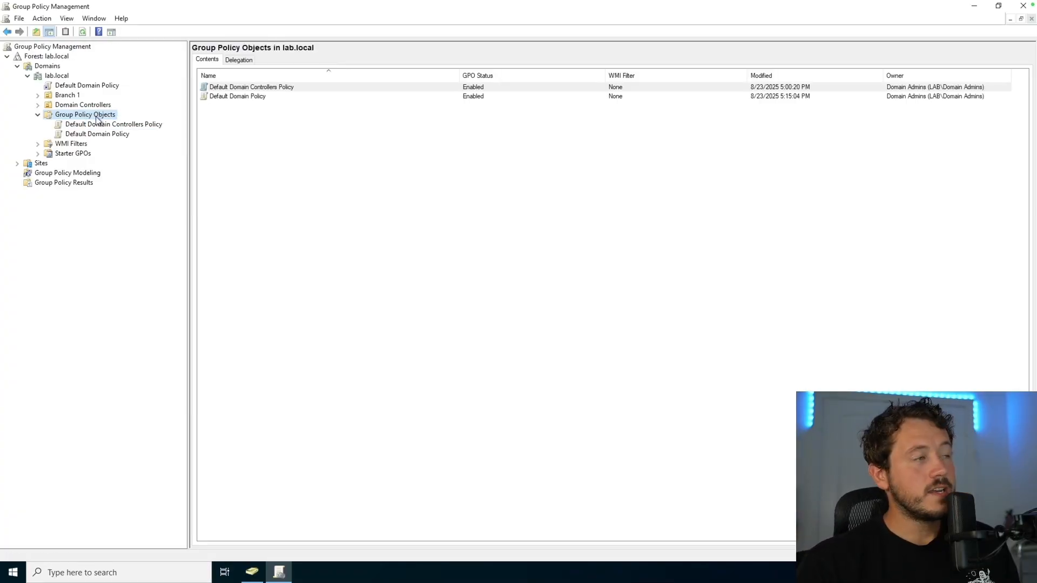
# Step: Browse the right-click actions for lab.local, Branch 1 and Group Policy Objects
pyautogui.rightClick(57, 77)
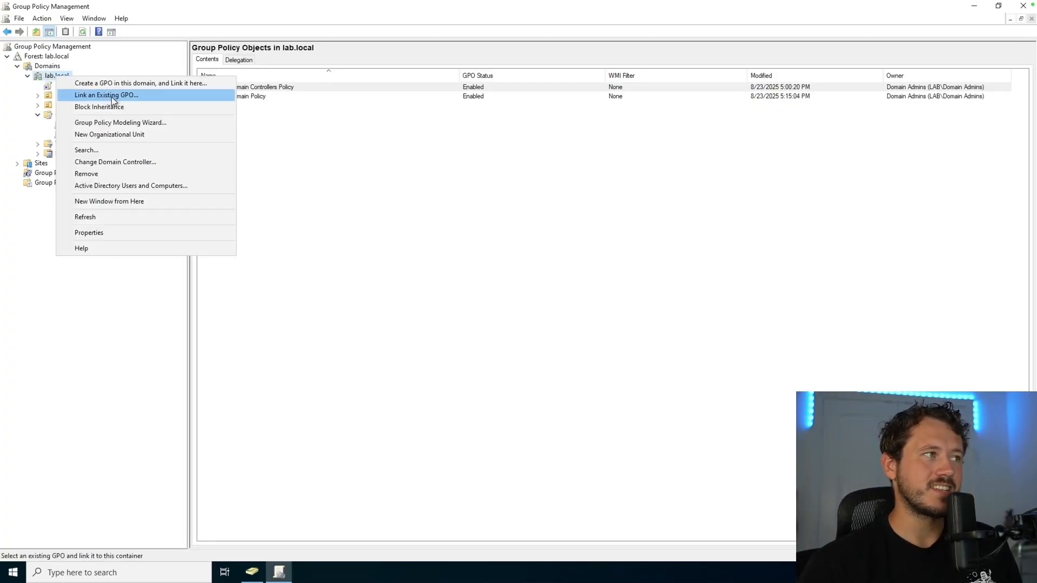
pyautogui.click(73, 96)
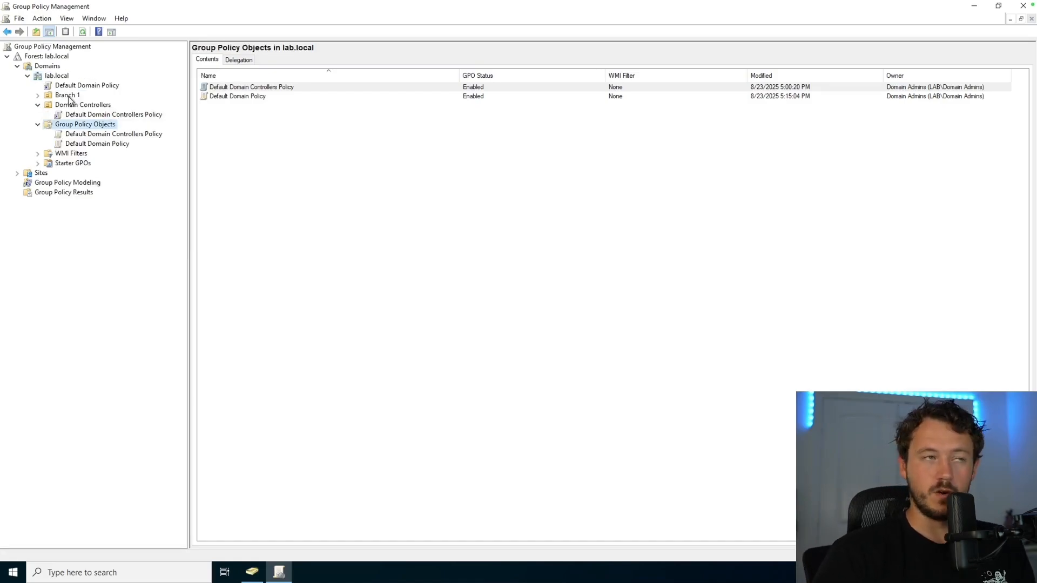
pyautogui.rightClick(69, 97)
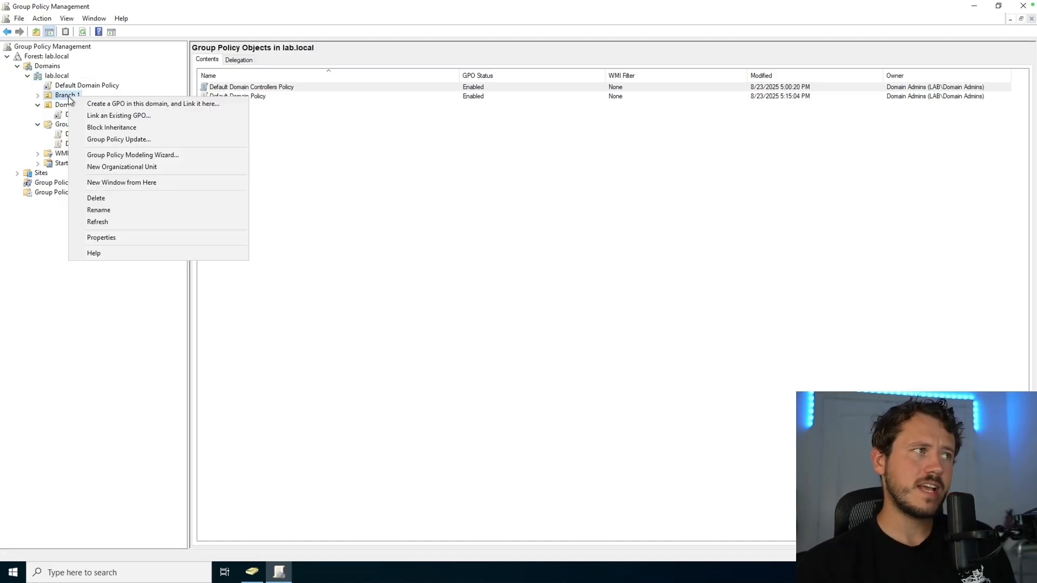
pyautogui.click(121, 115)
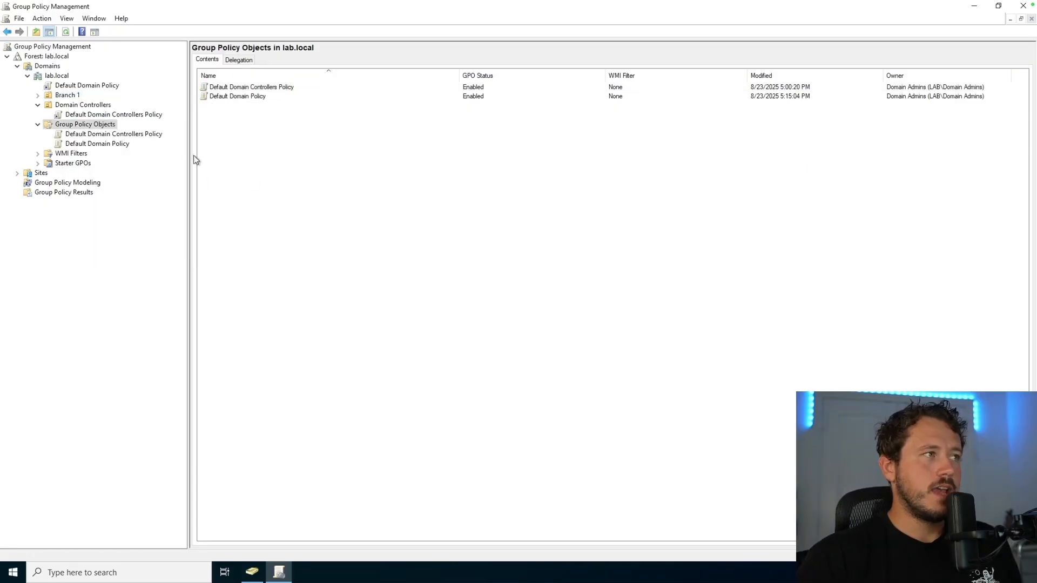
pyautogui.rightClick(73, 127)
# Step: Create a new GPO named 'TEST GPO' and select it to view its scope
pyautogui.click(107, 135)
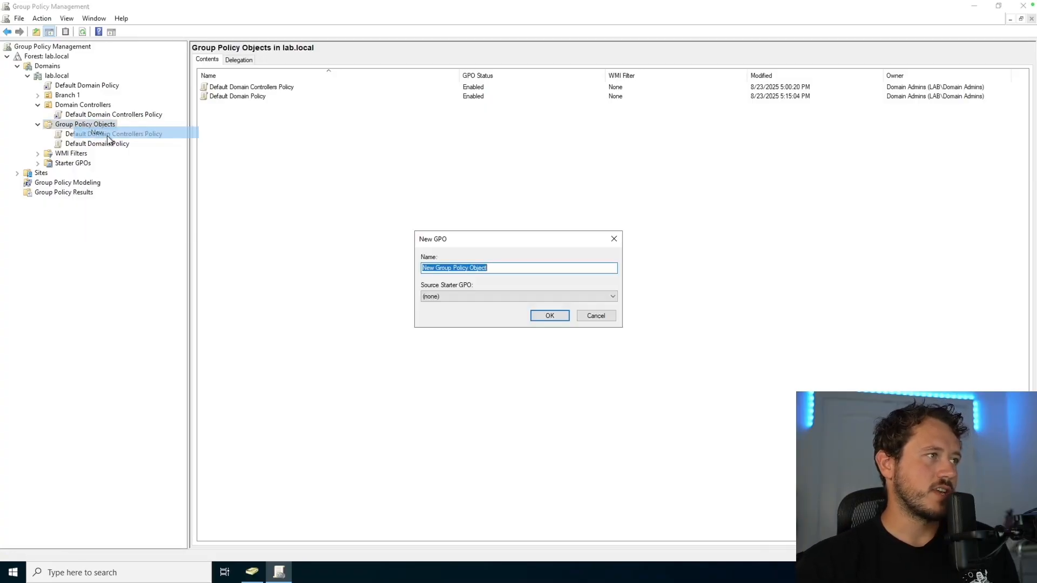
pyautogui.write('TEST GPO')
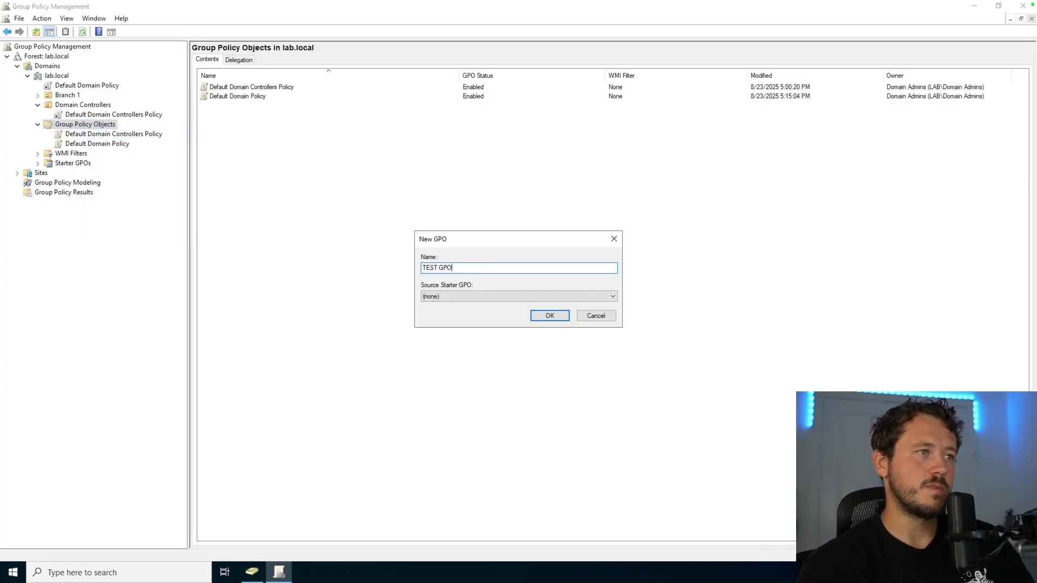
pyautogui.press('Return')
pyautogui.click(84, 154)
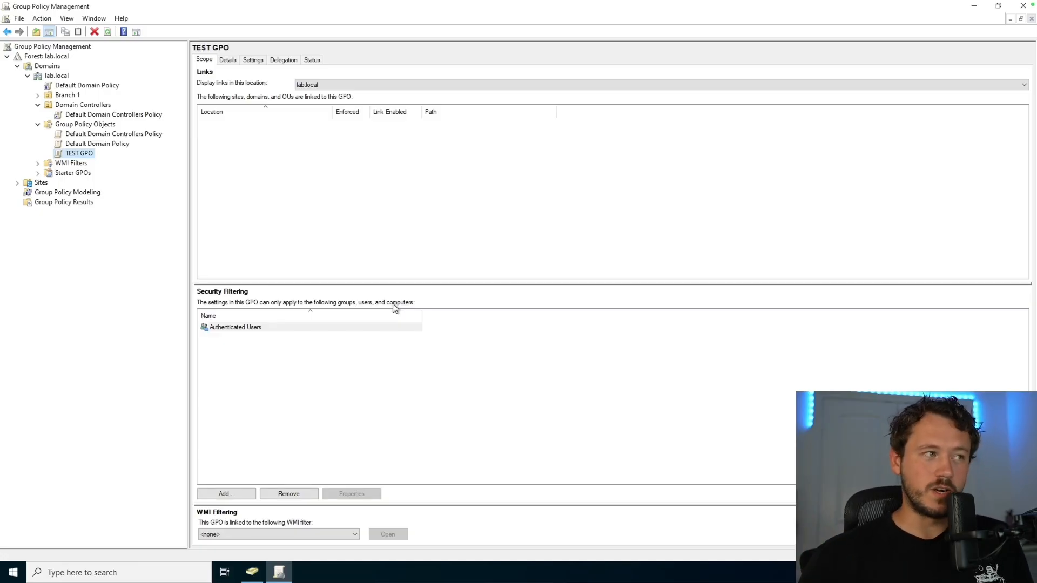
# Step: Add the domain user account to TEST GPO's security filtering
pyautogui.click(224, 494)
pyautogui.write('tom')
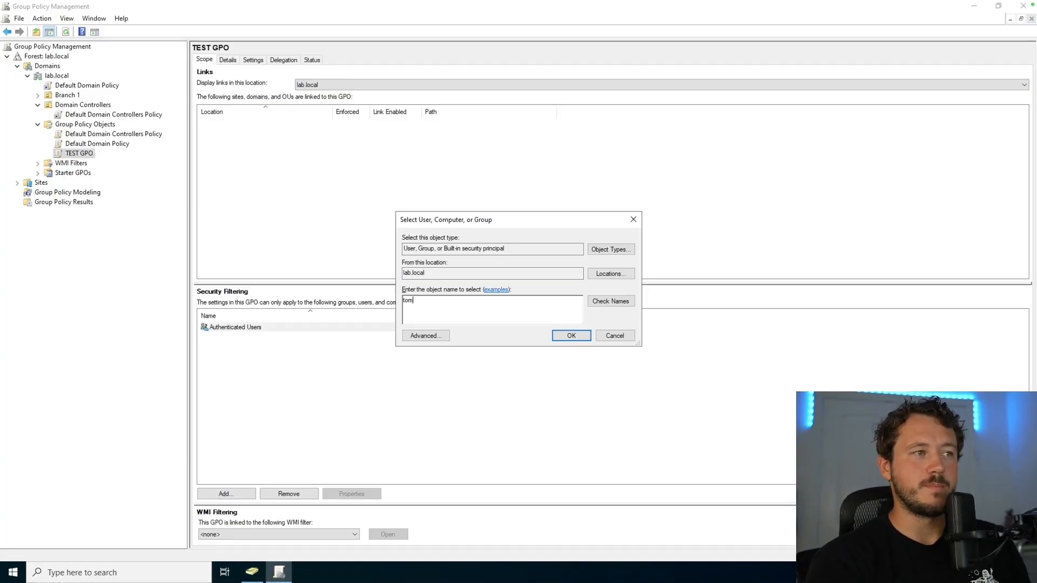
pyautogui.press('Return')
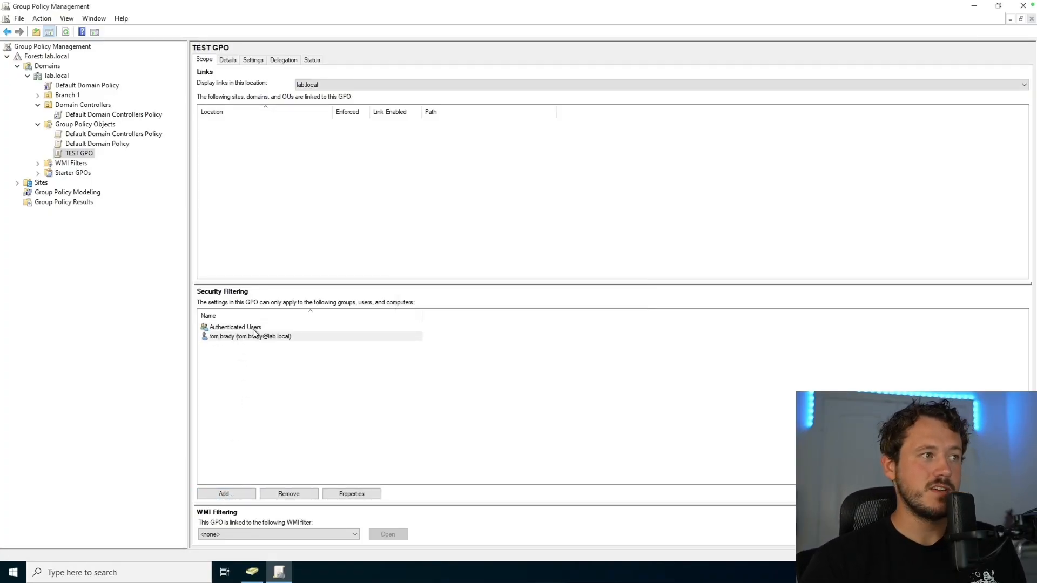
# Step: Remove Authenticated Users from security filtering, confirming both warnings, and view delegation
pyautogui.click(251, 326)
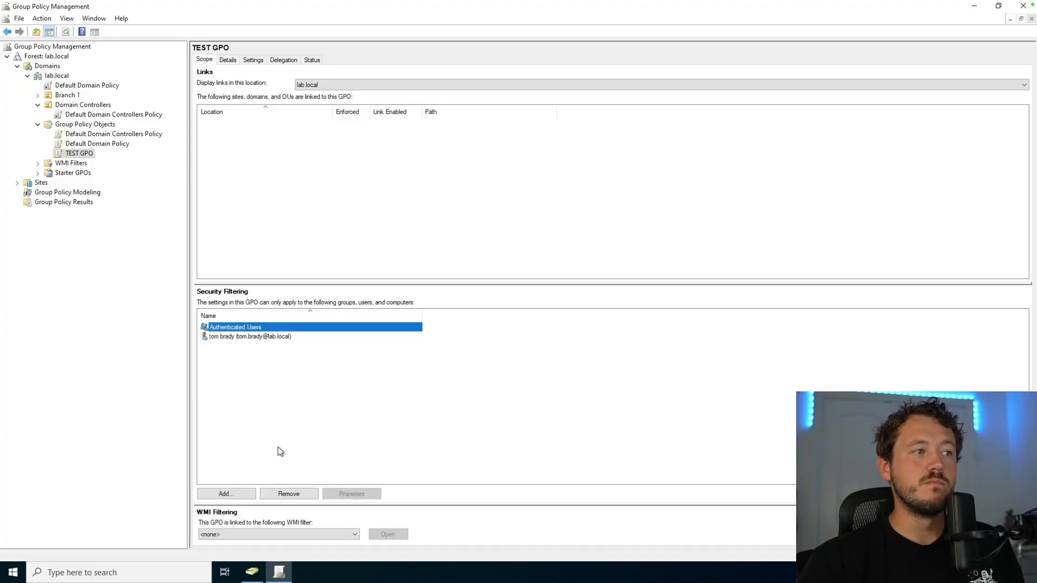
pyautogui.click(301, 494)
pyautogui.click(535, 309)
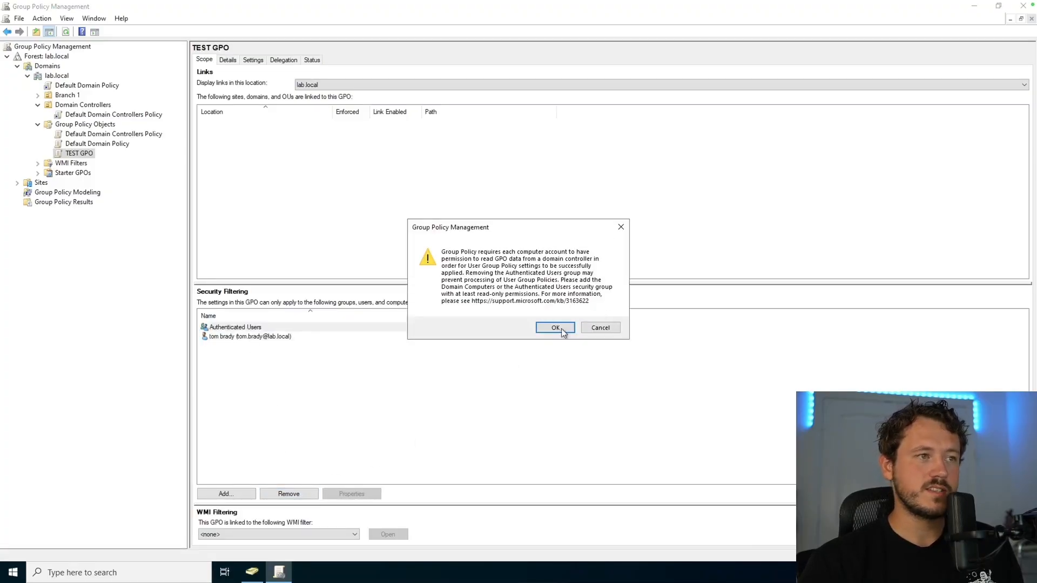
pyautogui.click(556, 327)
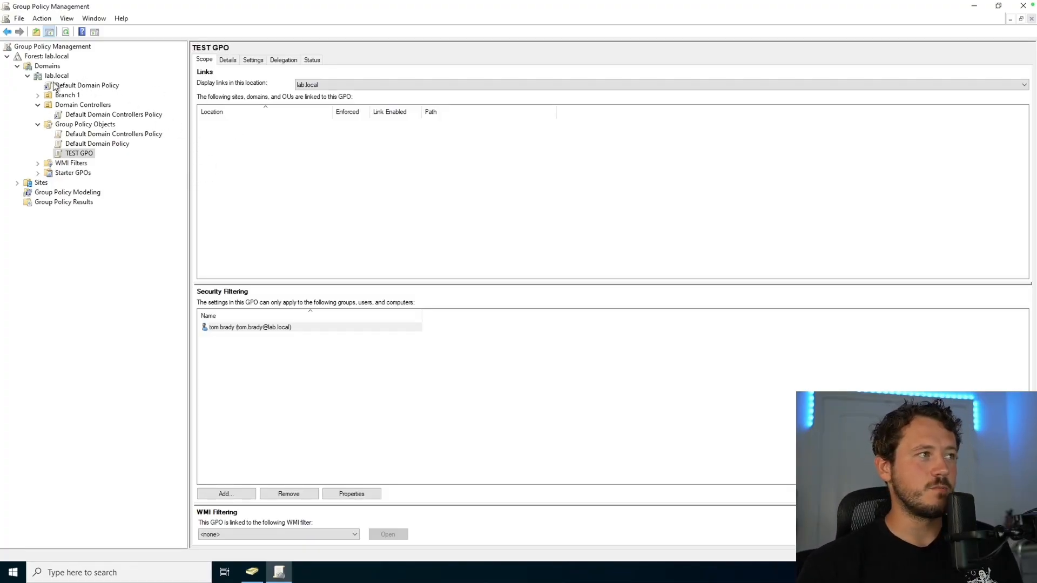
pyautogui.click(208, 338)
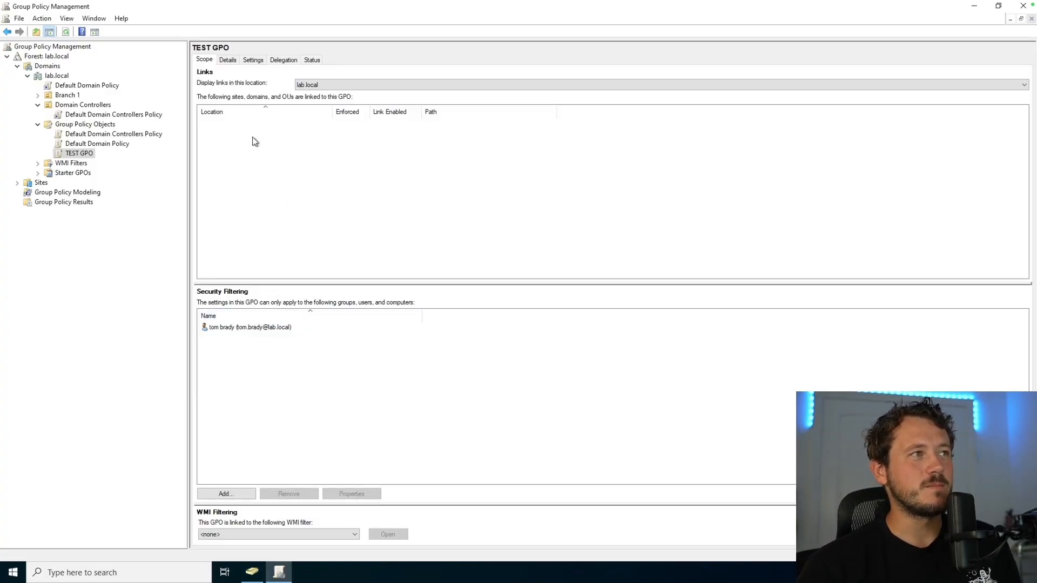
pyautogui.click(299, 61)
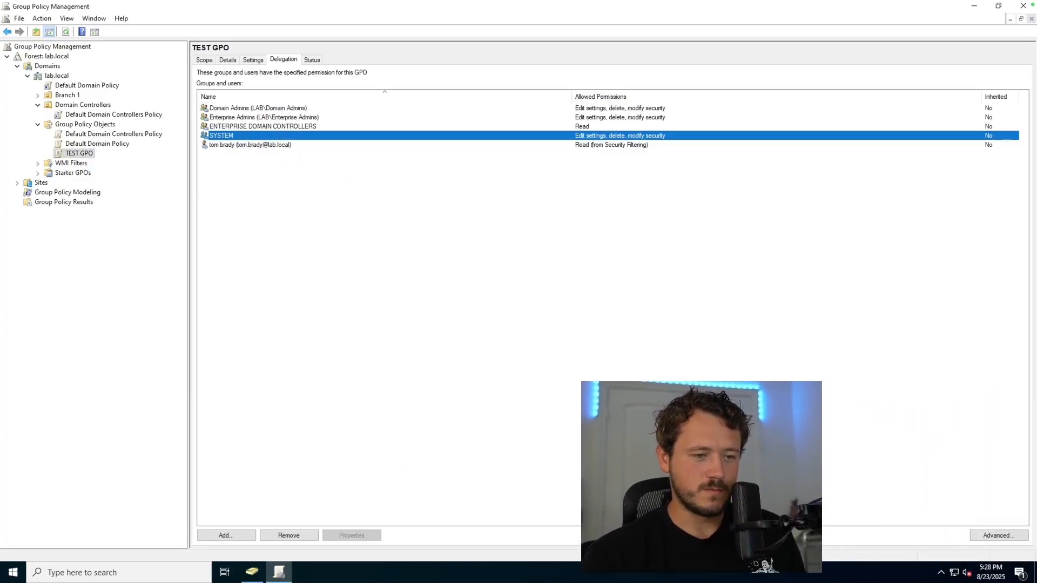
# Step: In TEST GPO's advanced security settings, remove the user's Apply group policy permission
pyautogui.click(1000, 536)
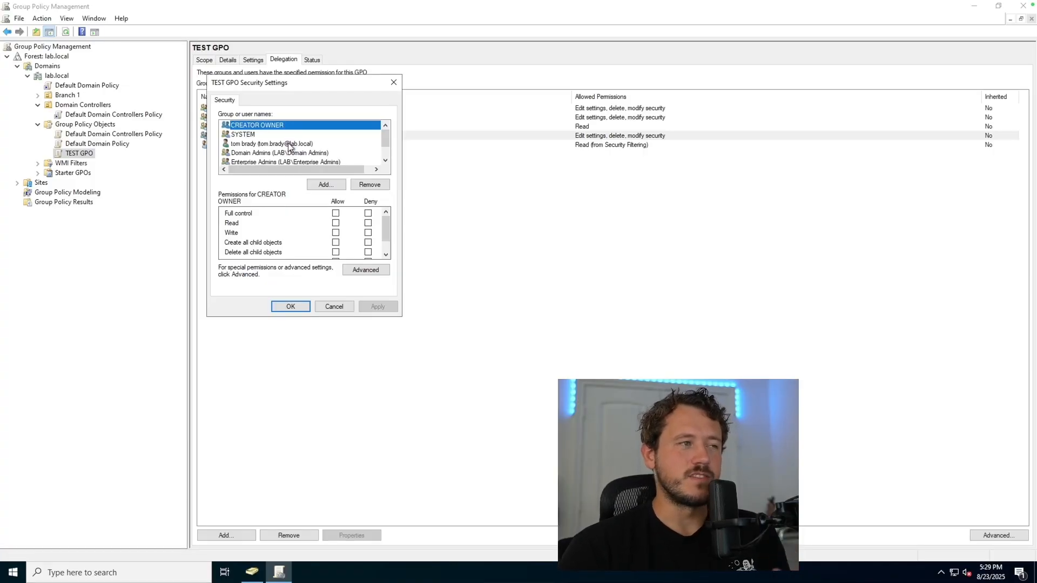
pyautogui.click(248, 145)
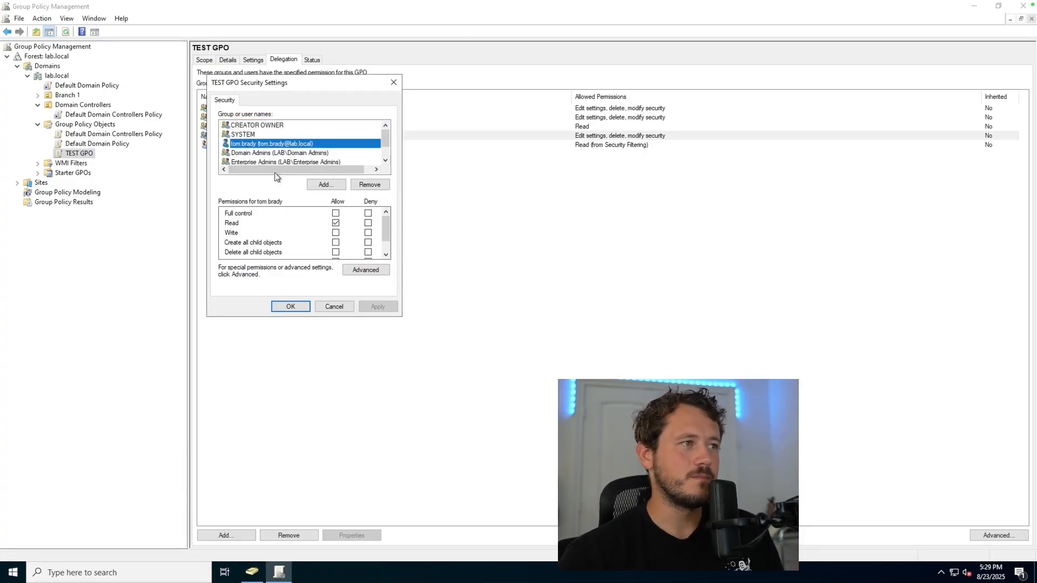
pyautogui.click(236, 224)
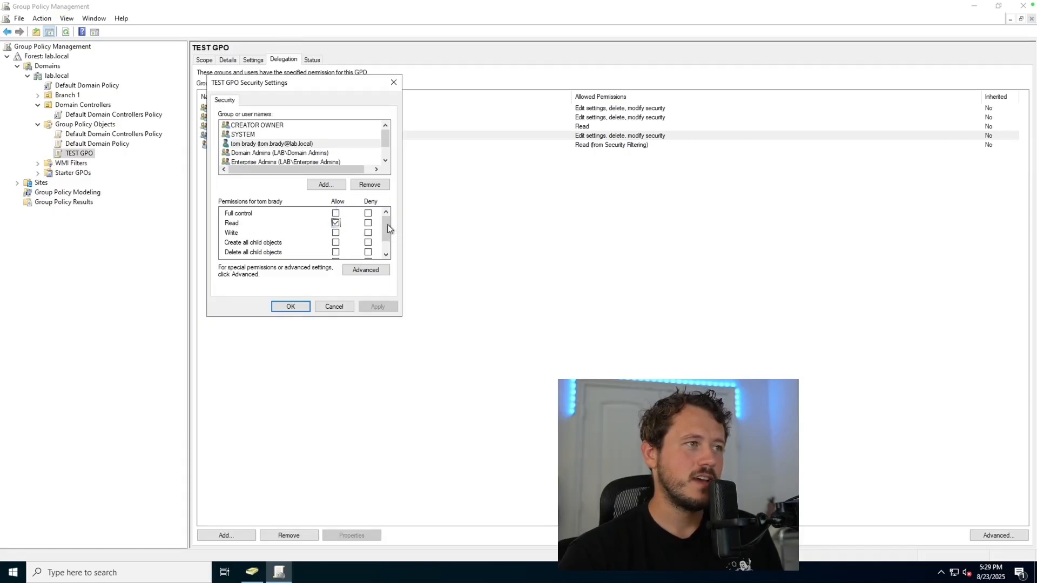
pyautogui.scroll(-1, 387, 228)
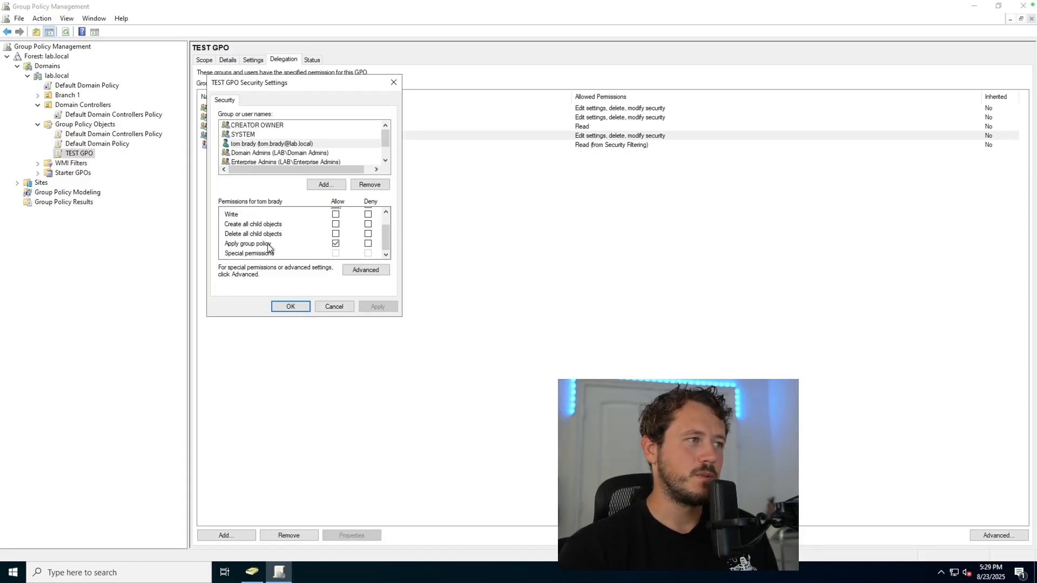
pyautogui.click(336, 244)
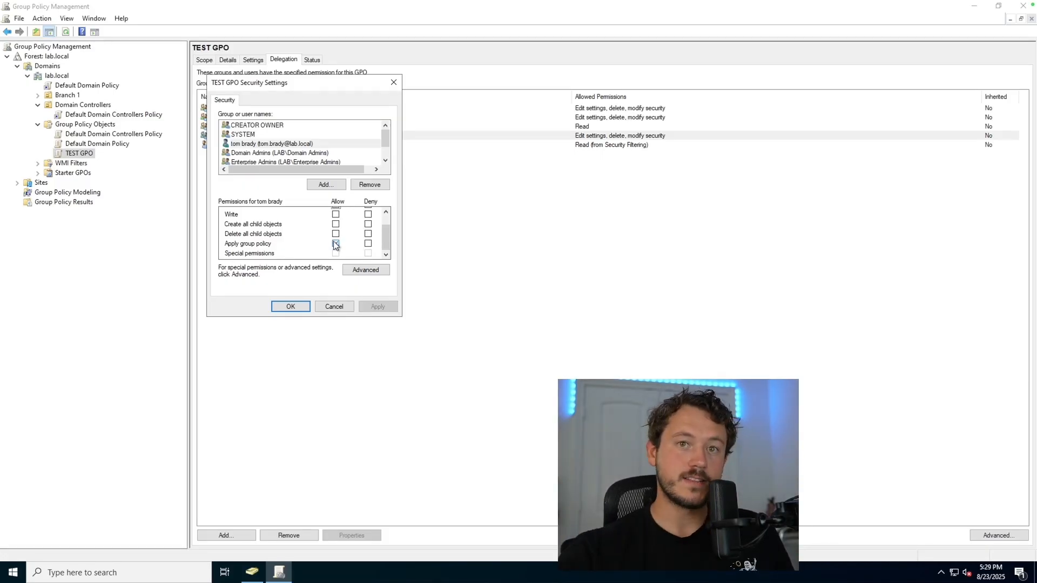
# Step: Review Domain Admins' permissions, close the security settings, and return to Scope
pyautogui.click(278, 153)
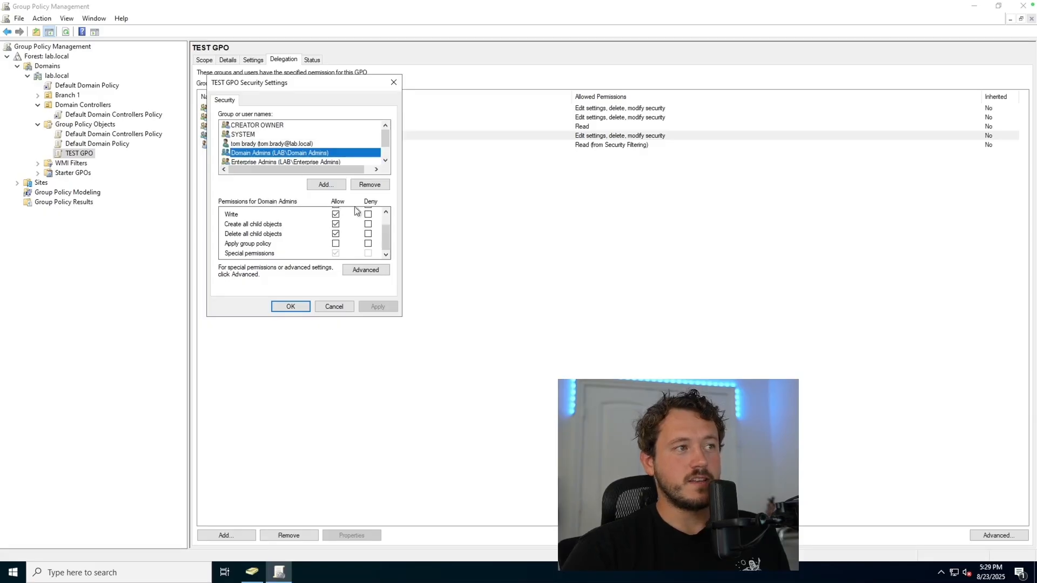
pyautogui.click(386, 211)
pyautogui.click(387, 211)
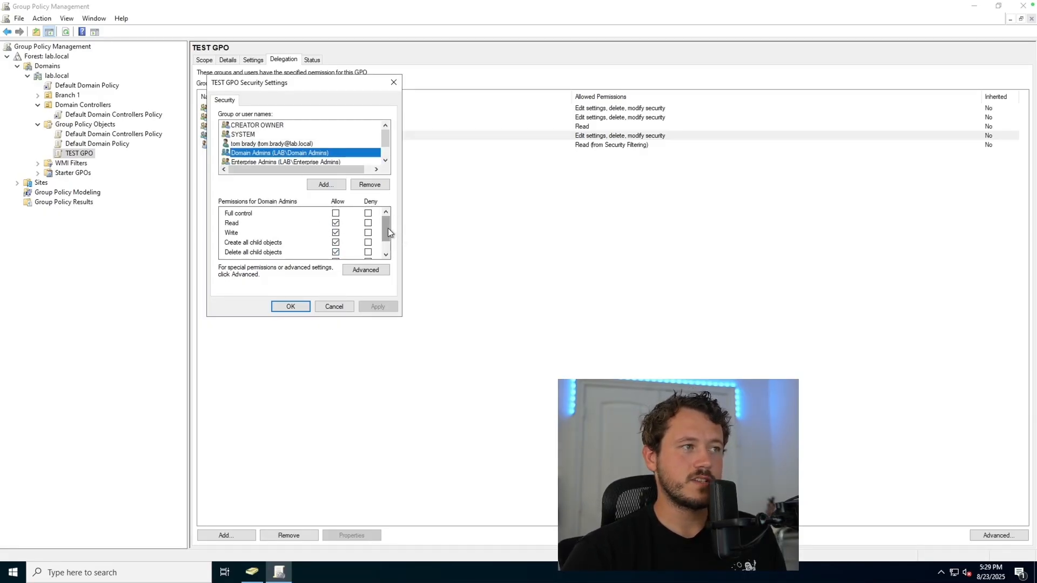
pyautogui.scroll(-1, 388, 228)
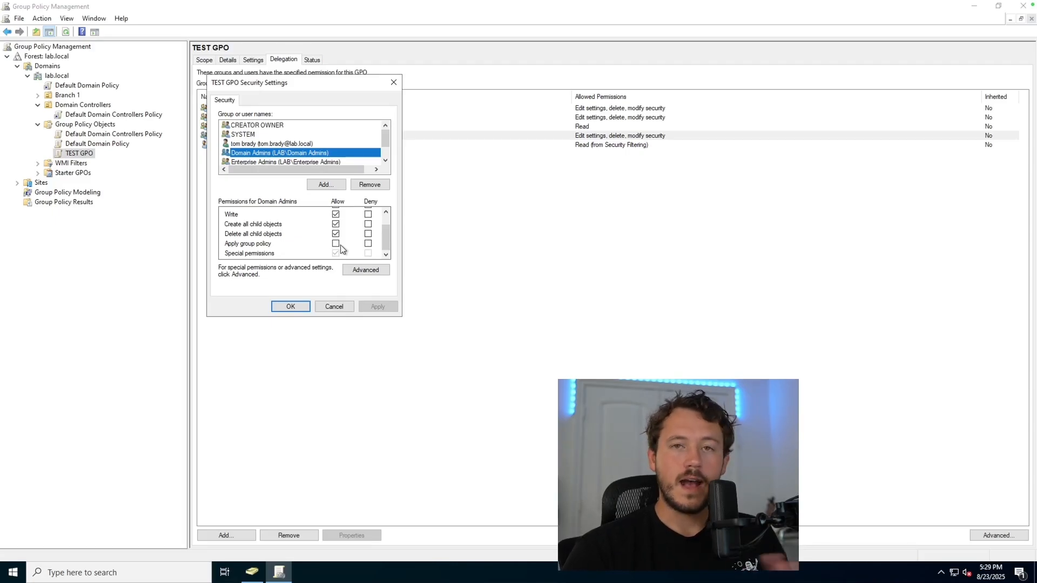
pyautogui.click(290, 306)
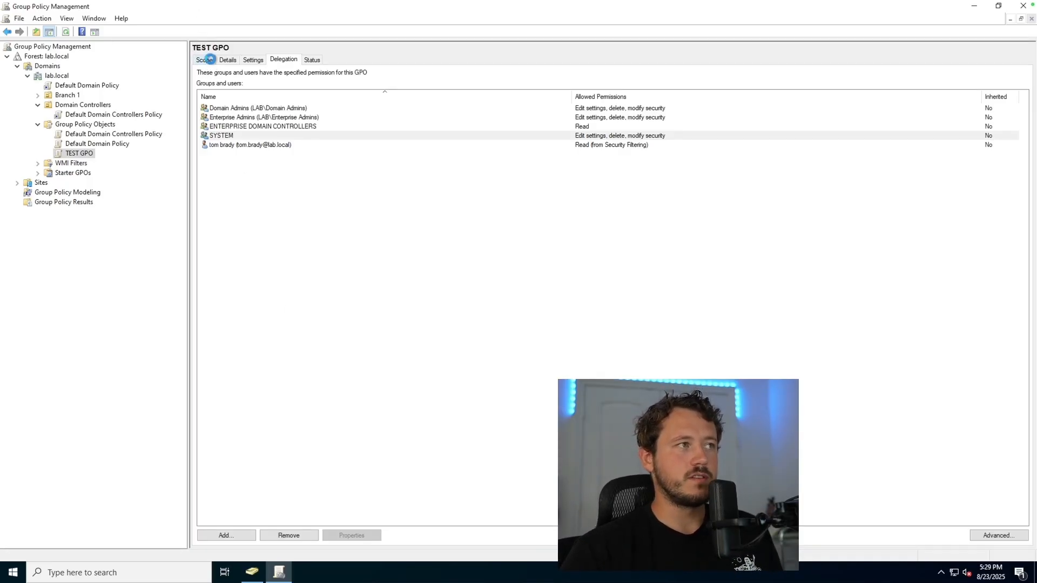
pyautogui.click(210, 60)
# Step: View TEST GPO's delegation list, then its settings report, dismissing the IE security warning
pyautogui.click(285, 60)
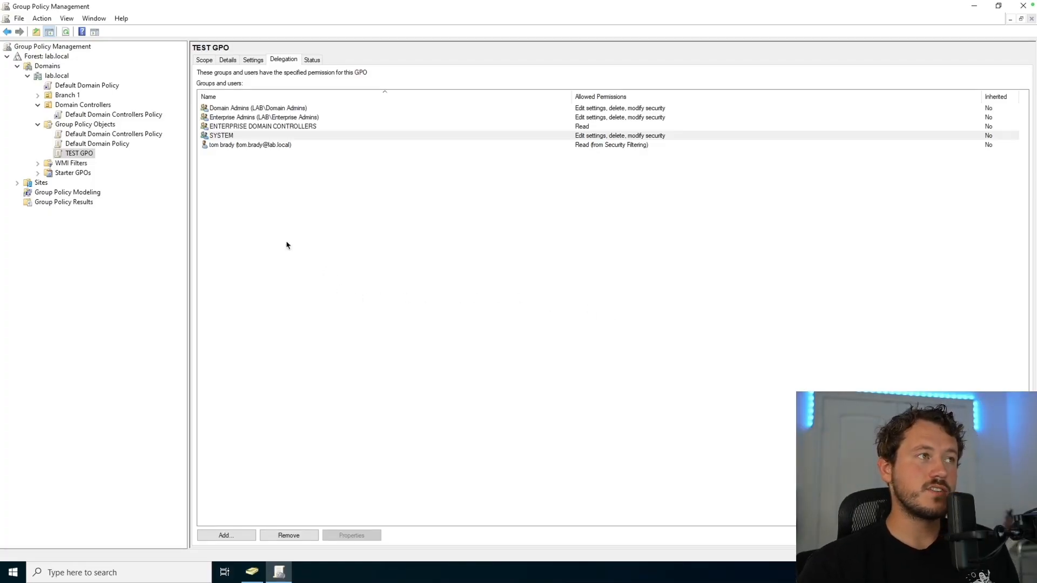
pyautogui.click(253, 61)
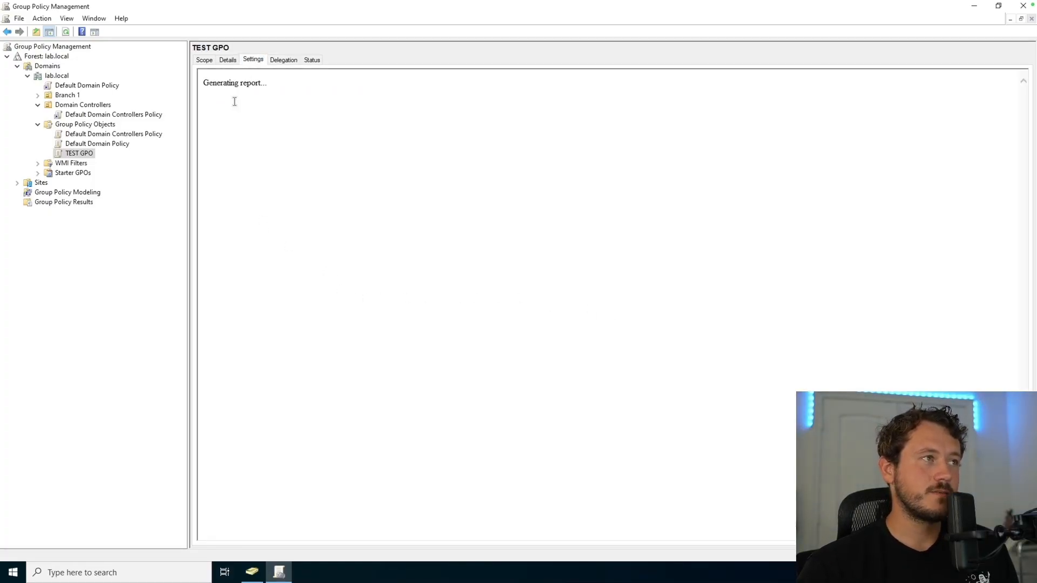
pyautogui.click(603, 212)
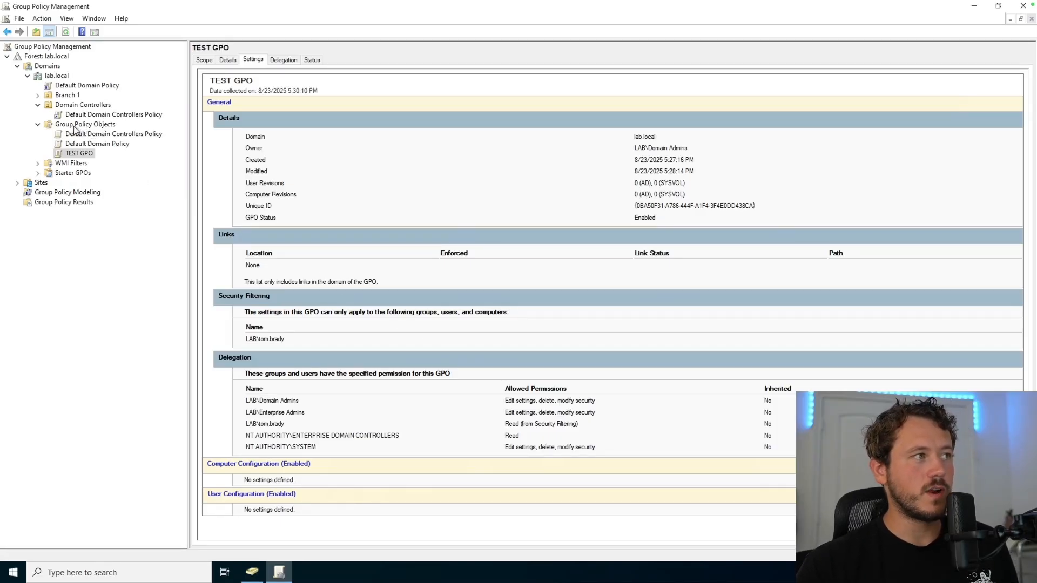
# Step: Create a new GPO named 'Disable Domain Firewall' and view its settings report
pyautogui.rightClick(75, 128)
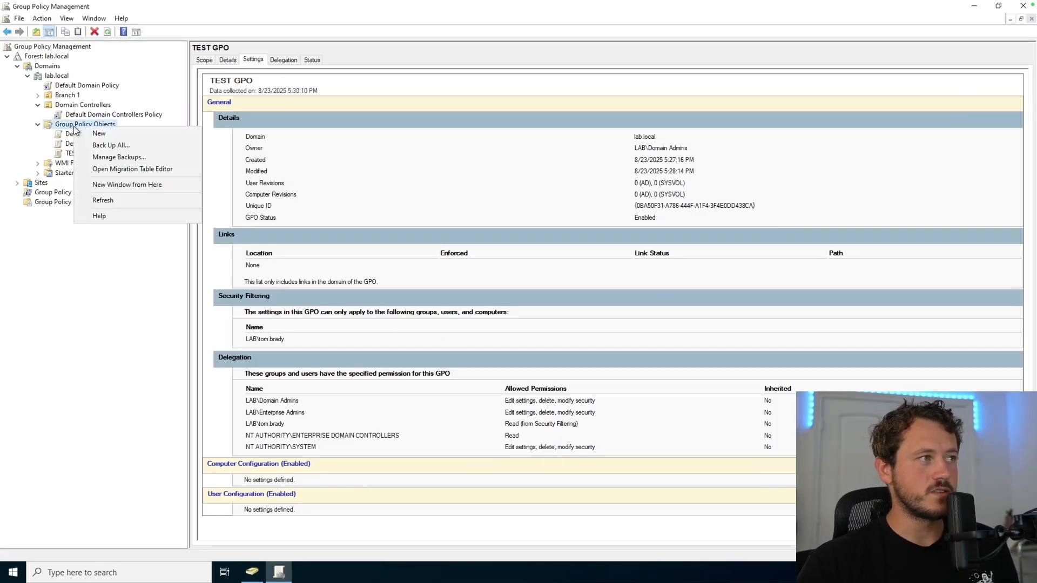
pyautogui.click(125, 137)
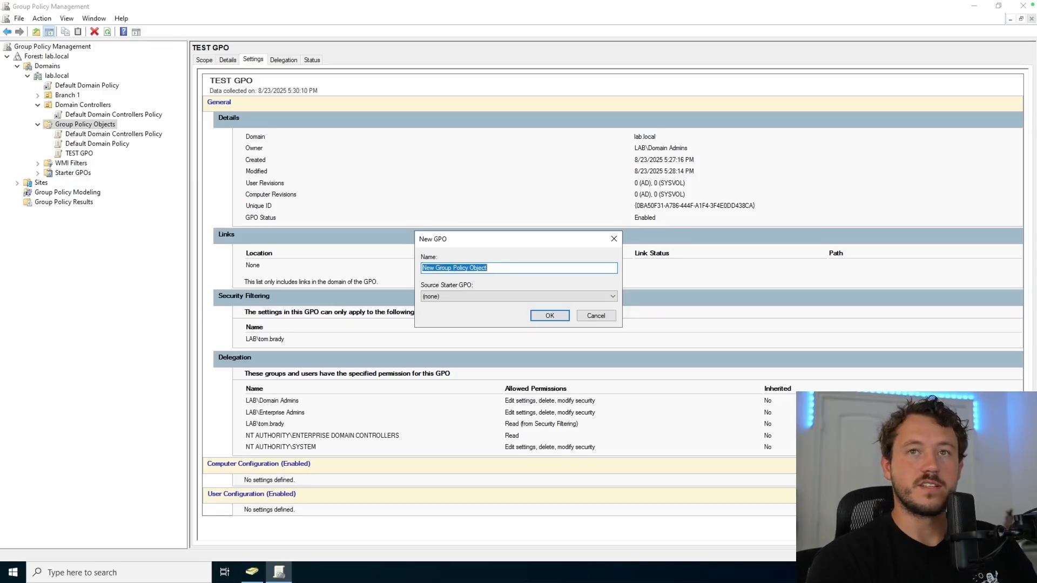
pyautogui.write('Disable Domain F')
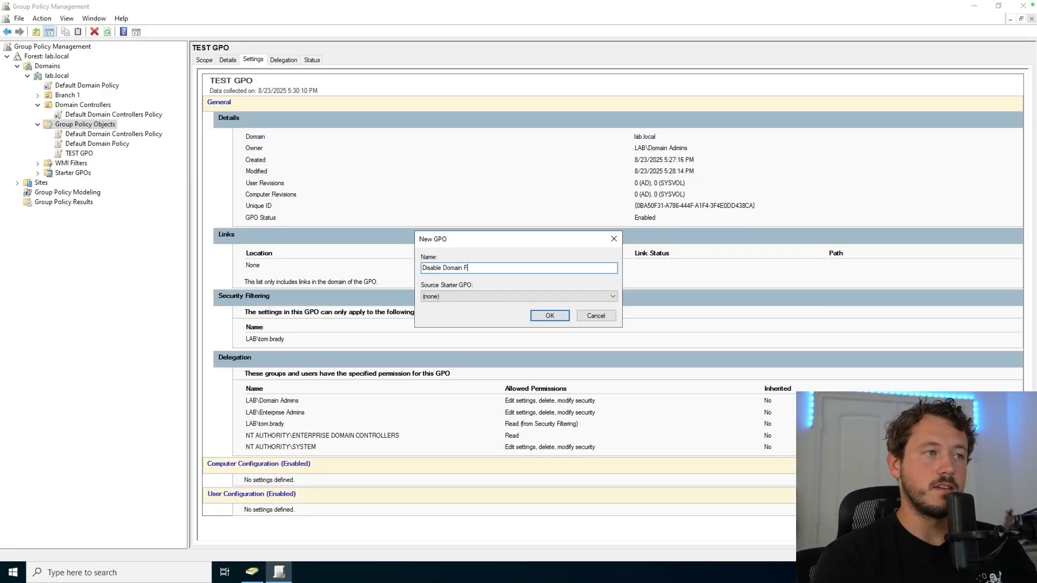
pyautogui.write('irewall')
pyautogui.press('Return')
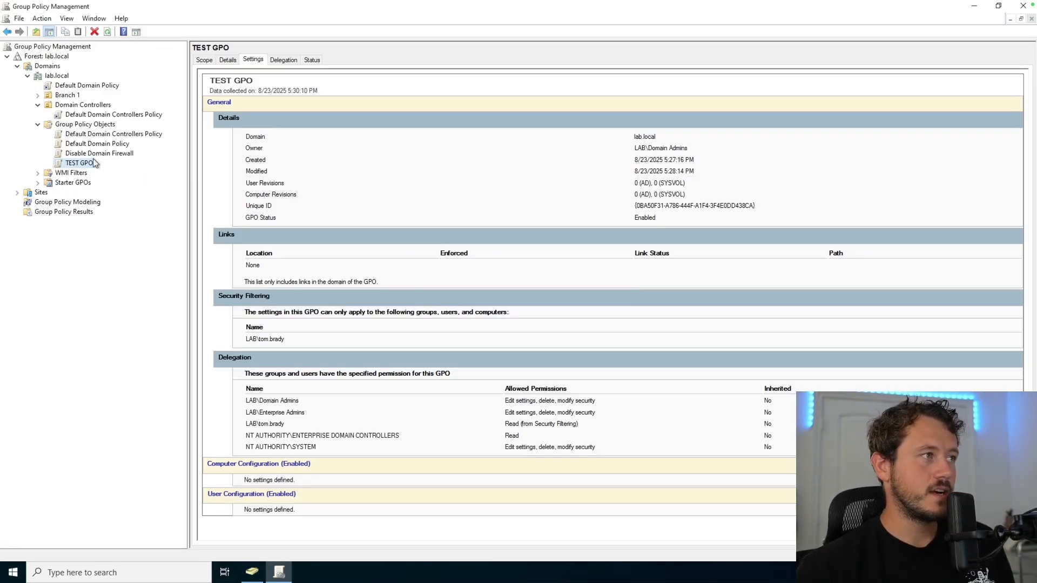
pyautogui.click(91, 154)
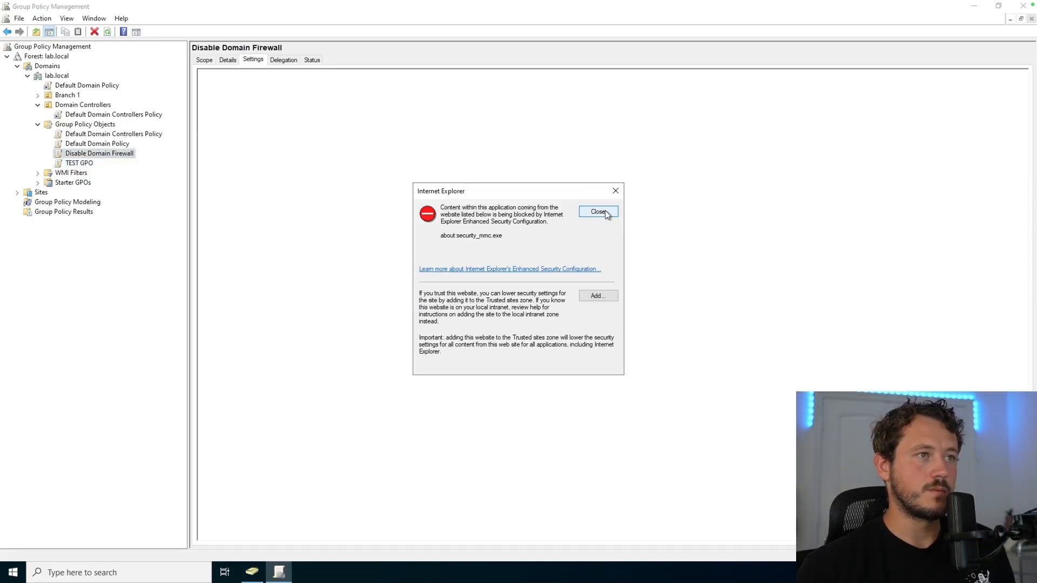
pyautogui.click(605, 210)
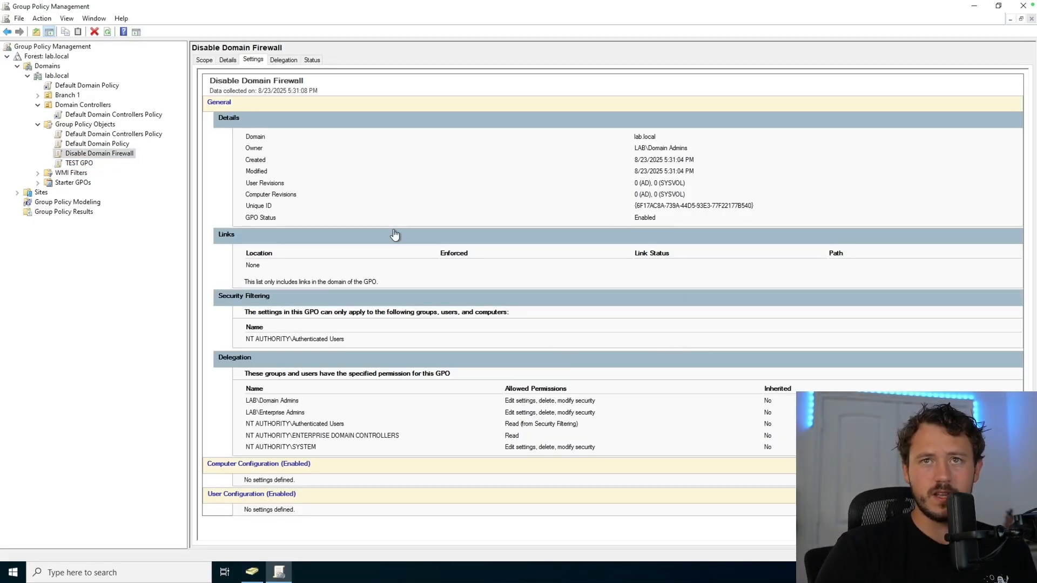
# Step: Open the Disable Domain Firewall GPO in the Group Policy Management Editor
pyautogui.rightClick(91, 157)
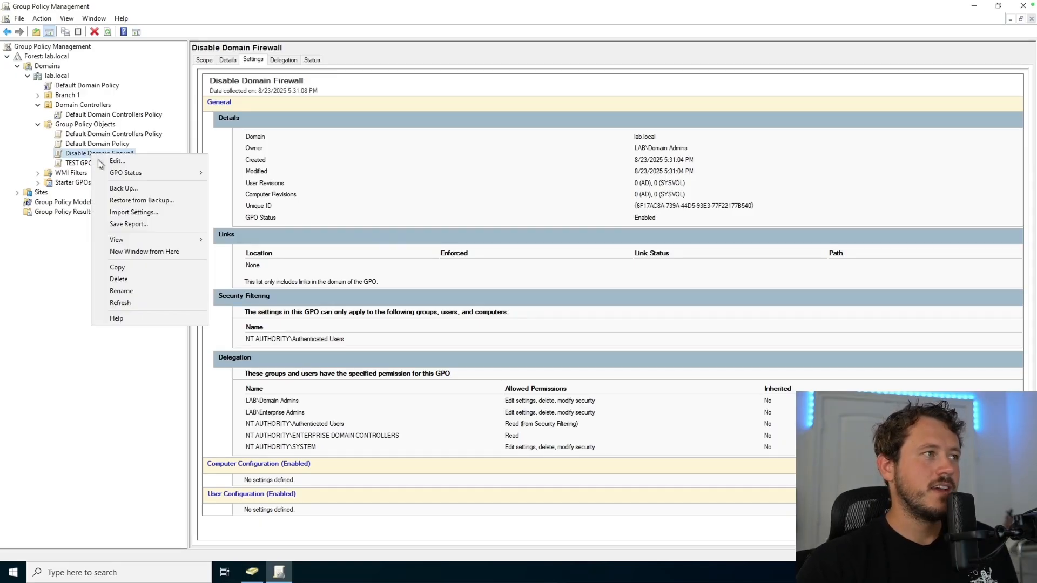
pyautogui.click(137, 162)
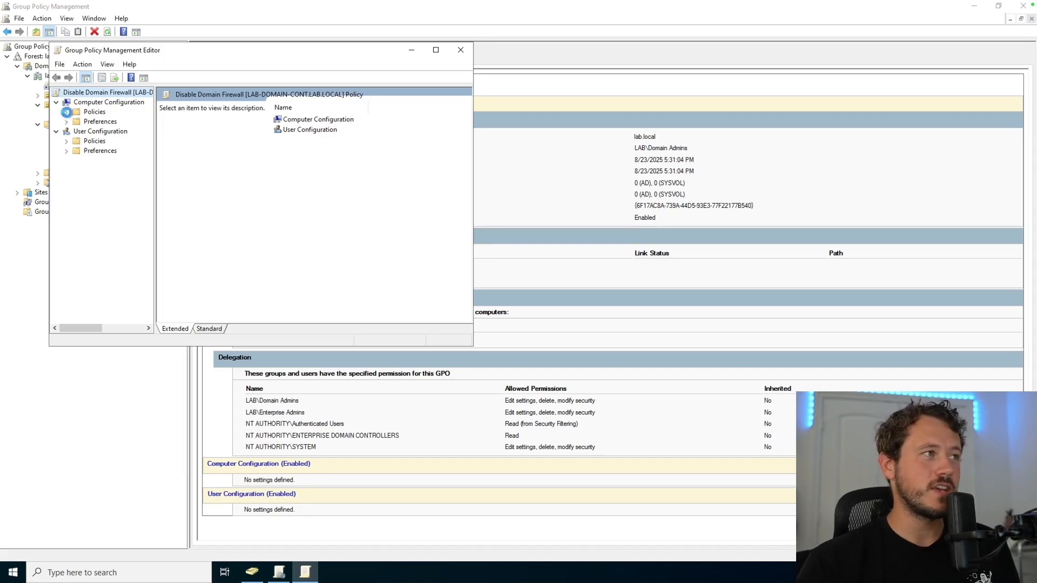
# Step: Navigate to Computer Configuration > Policies > Windows Settings > Security Settings > Windows Defender Firewall with Advanced Security
pyautogui.click(67, 111)
pyautogui.click(77, 131)
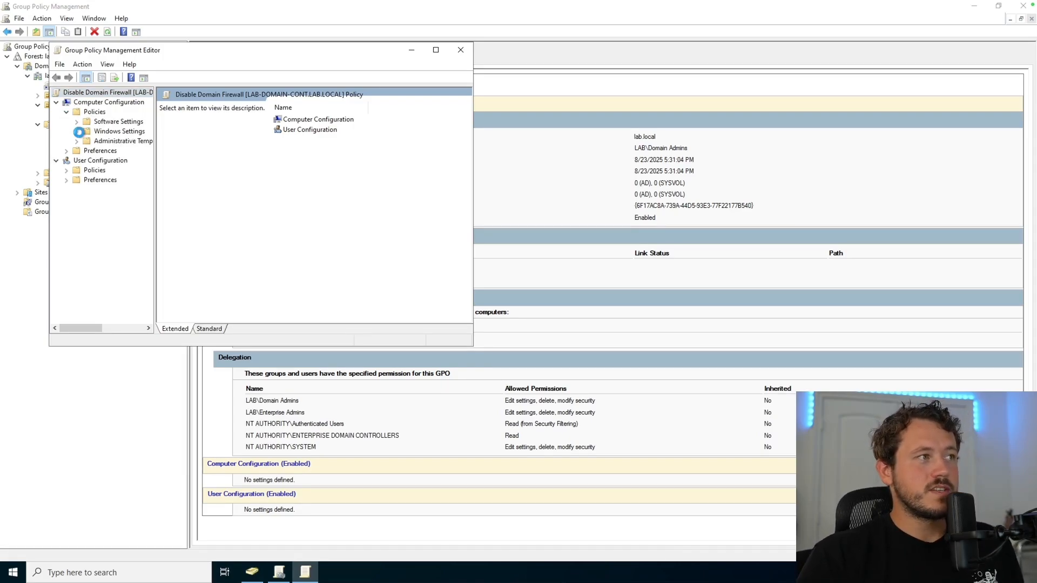
pyautogui.click(86, 160)
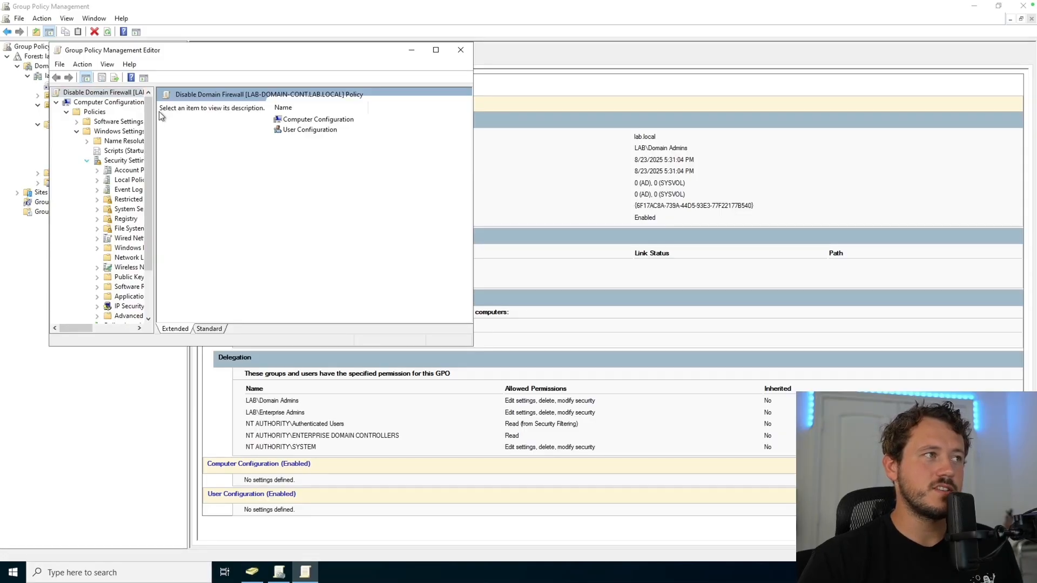
pyautogui.moveTo(155, 111); pyautogui.dragTo(250, 128)
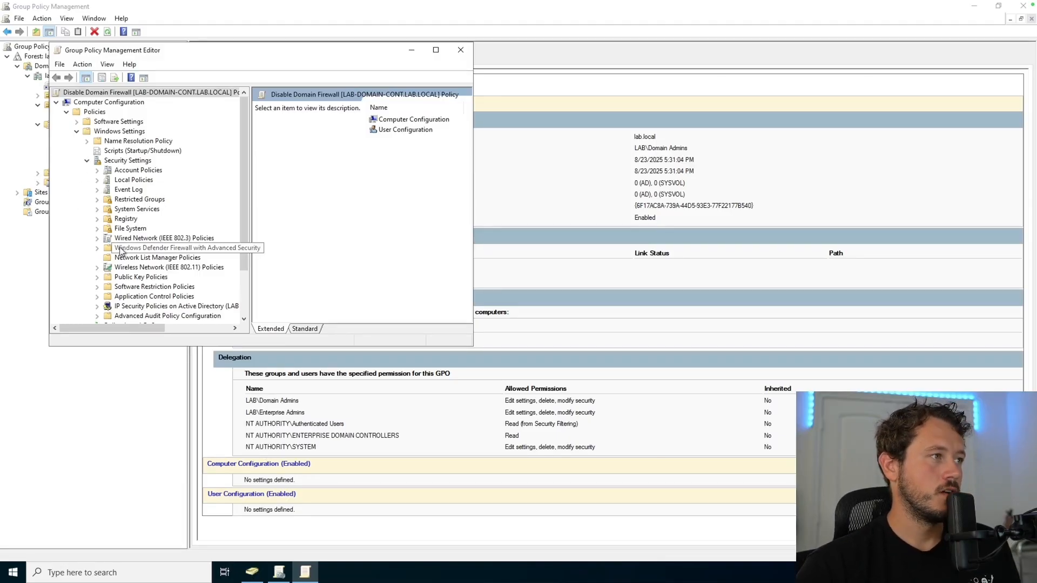
pyautogui.click(97, 248)
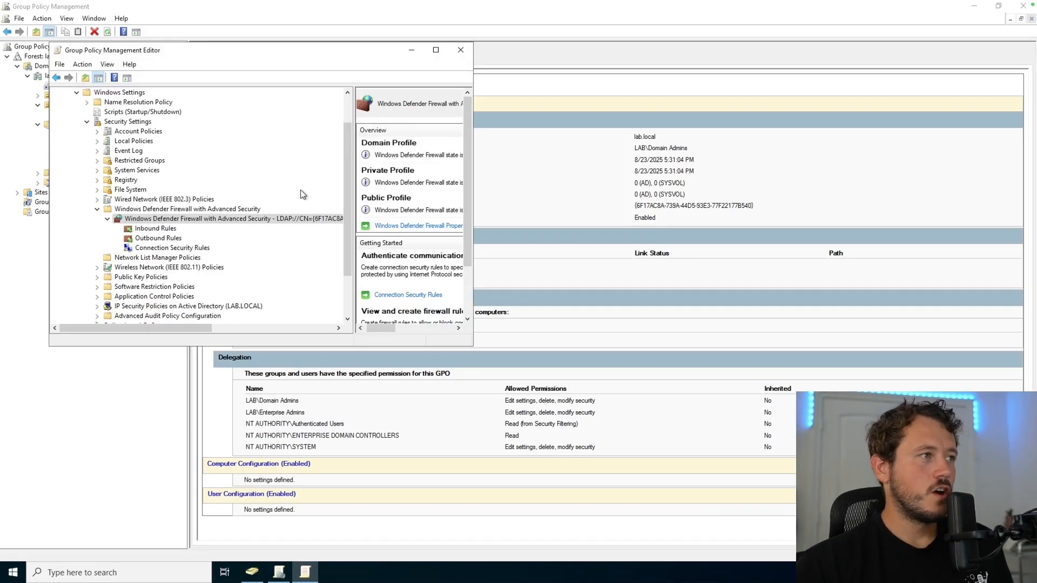
pyautogui.doubleClick(159, 221)
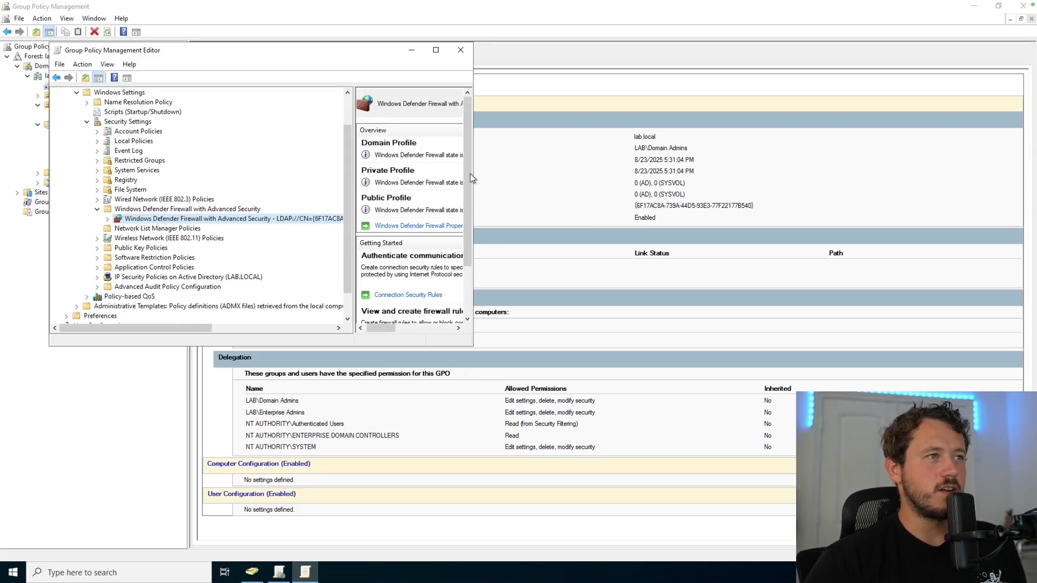
pyautogui.moveTo(474, 179); pyautogui.dragTo(618, 182)
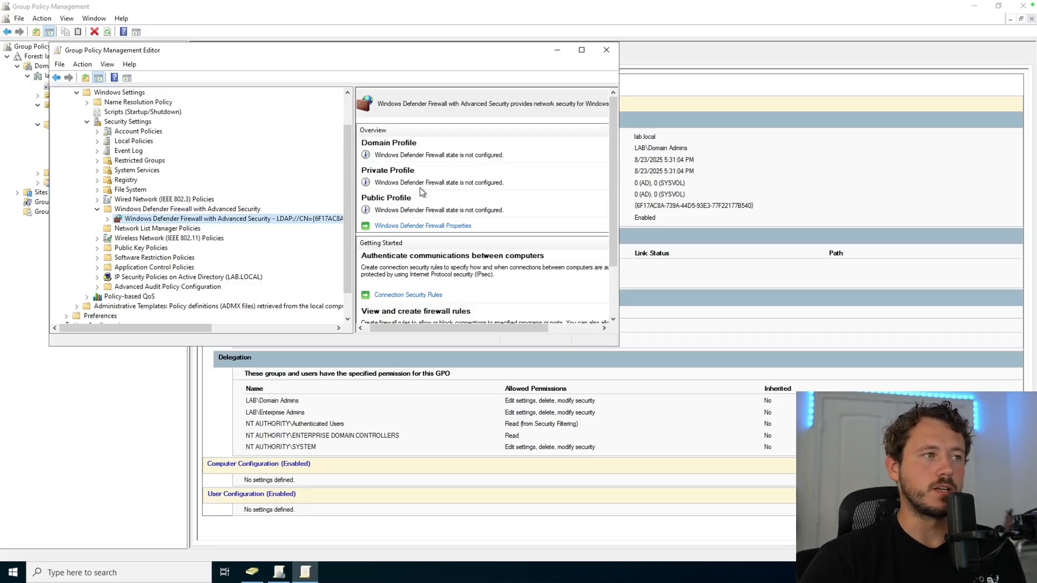
pyautogui.click(423, 227)
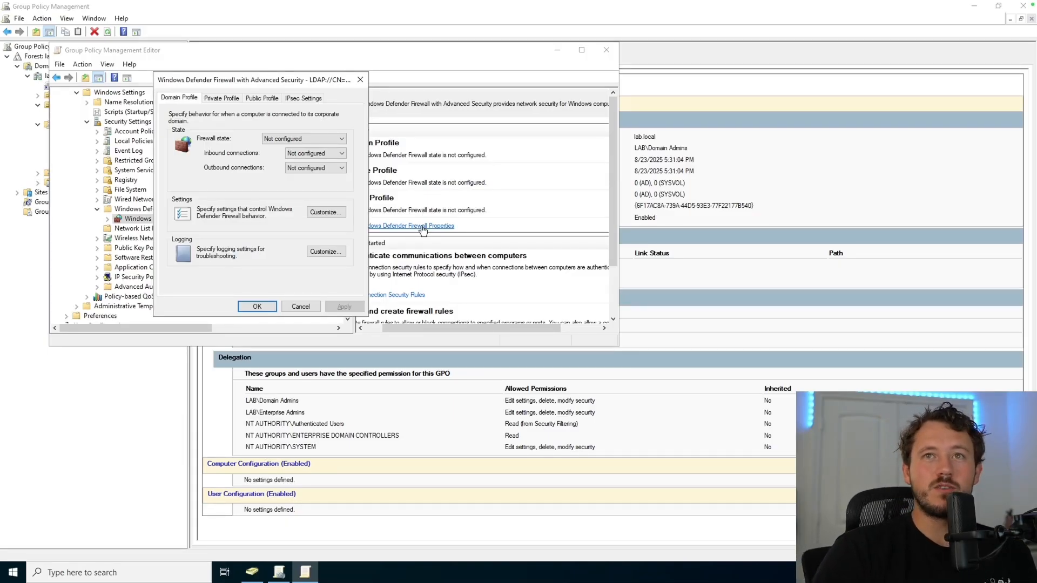
# Step: Set the Domain Profile firewall state to Off and apply it
pyautogui.click(311, 140)
pyautogui.click(310, 155)
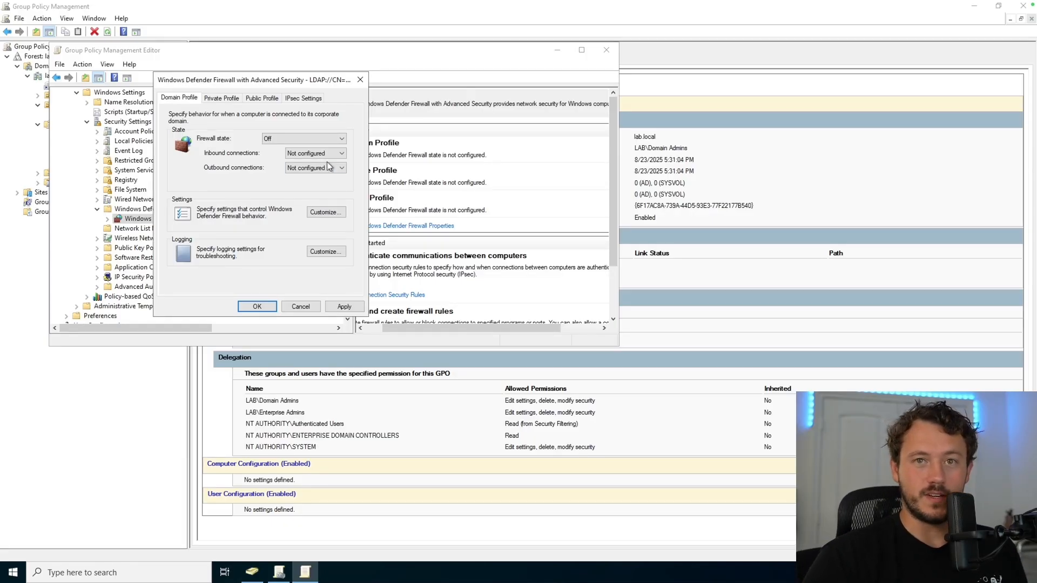
pyautogui.click(259, 305)
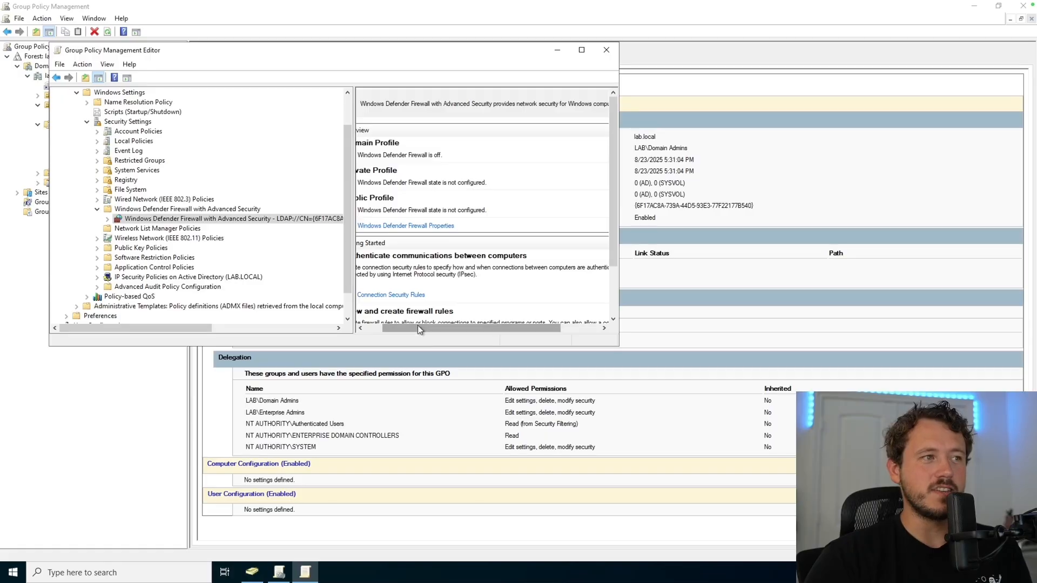
pyautogui.moveTo(417, 325); pyautogui.dragTo(400, 326)
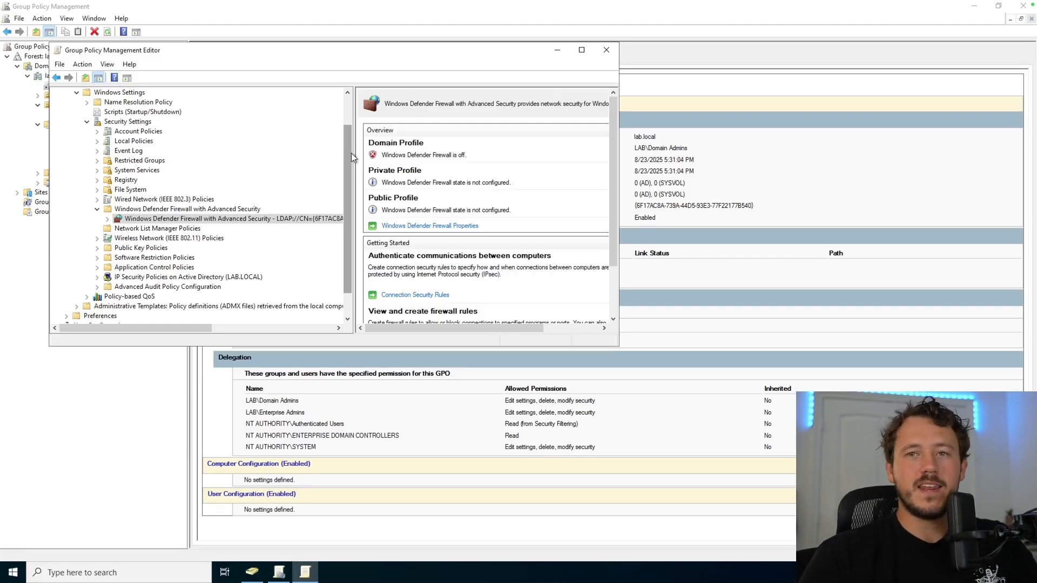
# Step: Close the policy editor and refresh the Disable Domain Firewall settings report
pyautogui.click(611, 51)
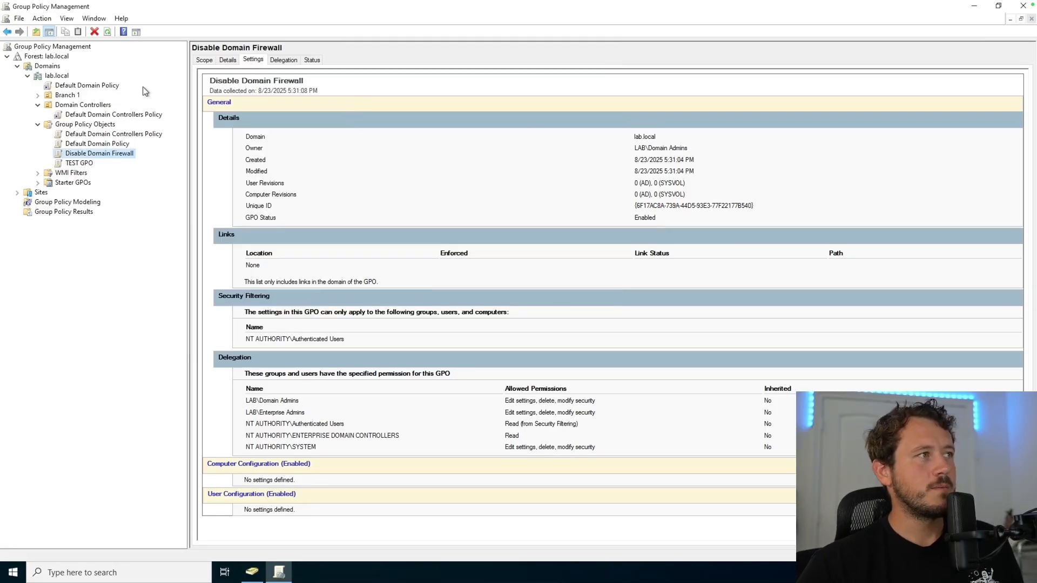
pyautogui.click(107, 34)
pyautogui.scroll(-8, 812, 141)
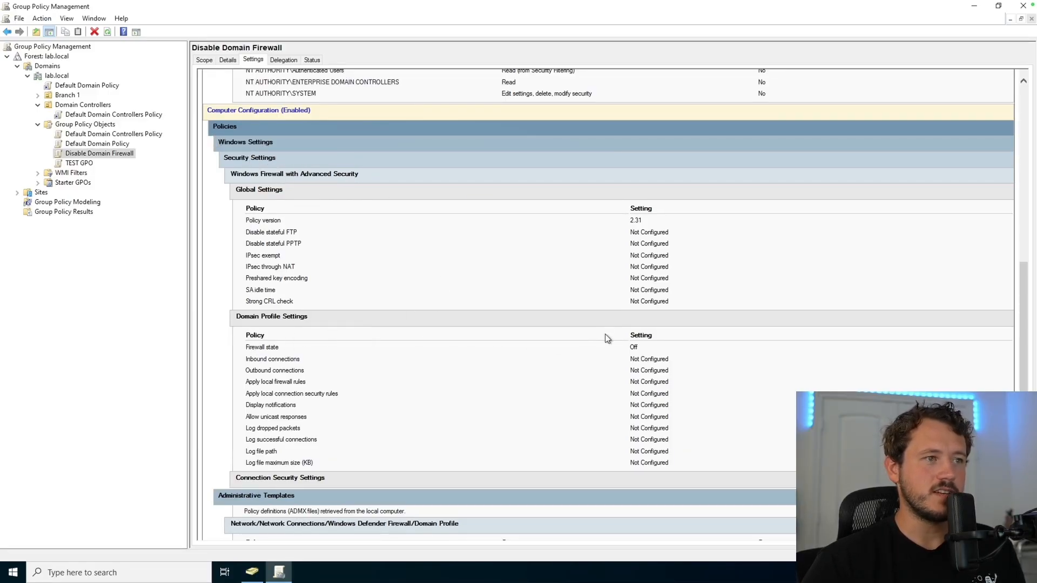
pyautogui.scroll(-2, 550, 261)
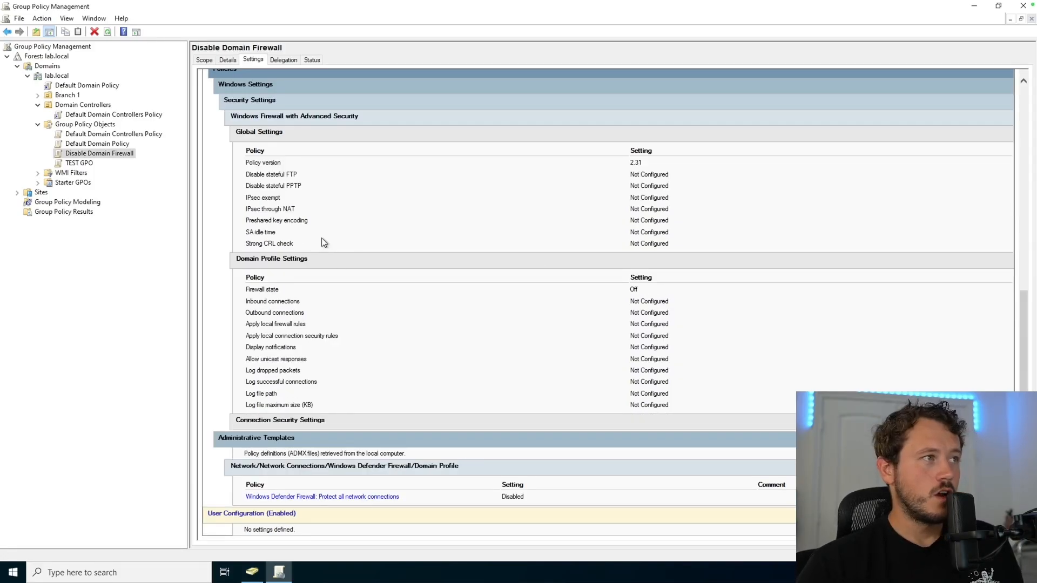
# Step: Remove Authenticated Users from the GPO's security filtering, then bring up Active Directory Users and Computers
pyautogui.click(205, 60)
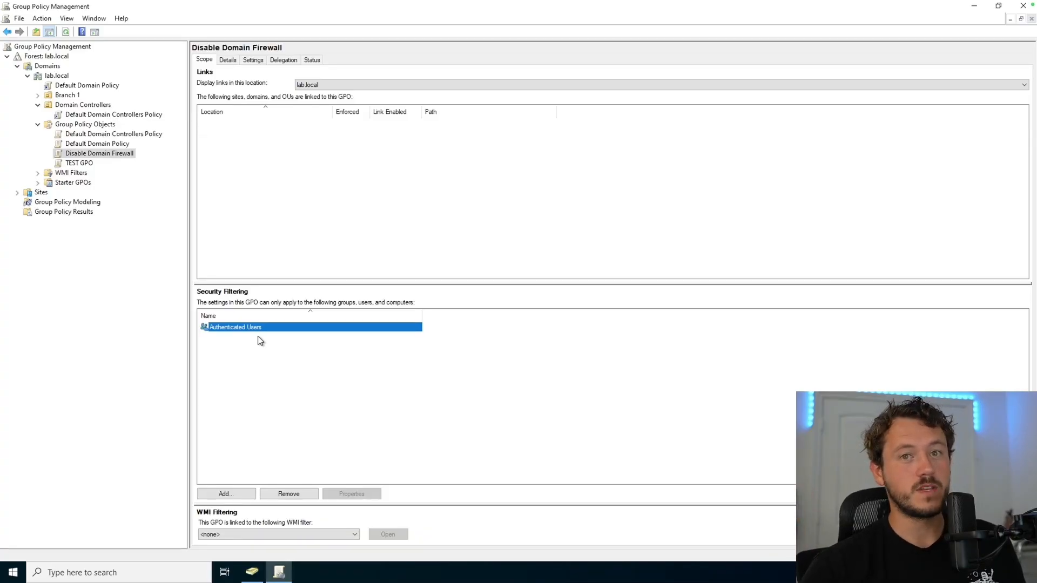
pyautogui.click(292, 493)
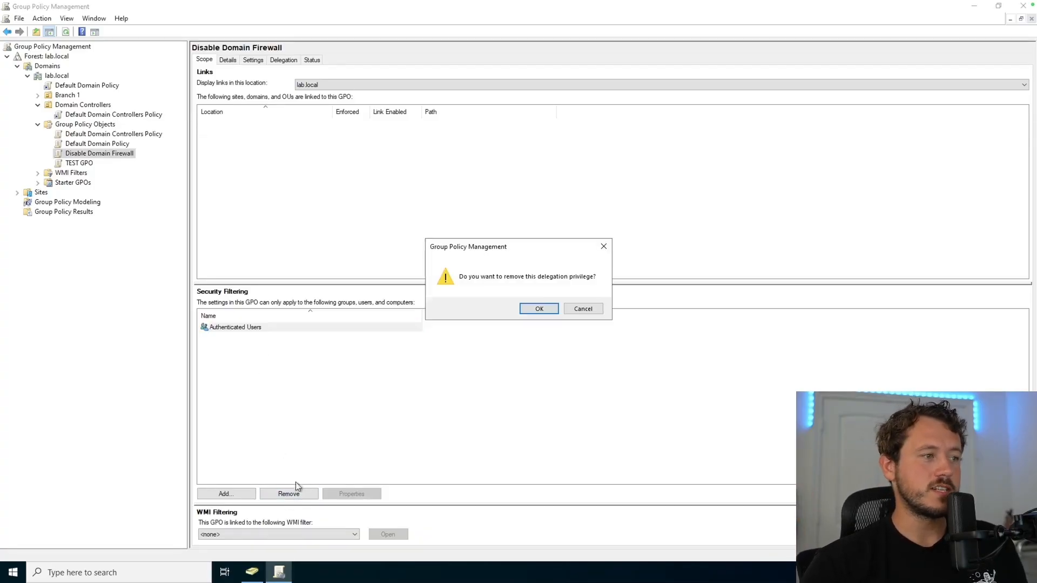
pyautogui.click(547, 311)
pyautogui.click(553, 330)
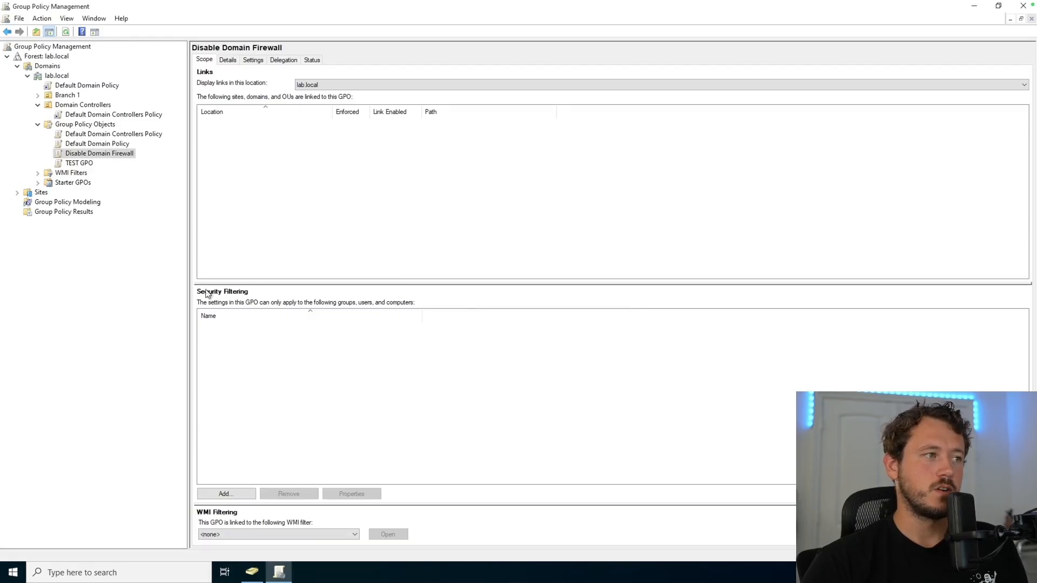
pyautogui.click(252, 571)
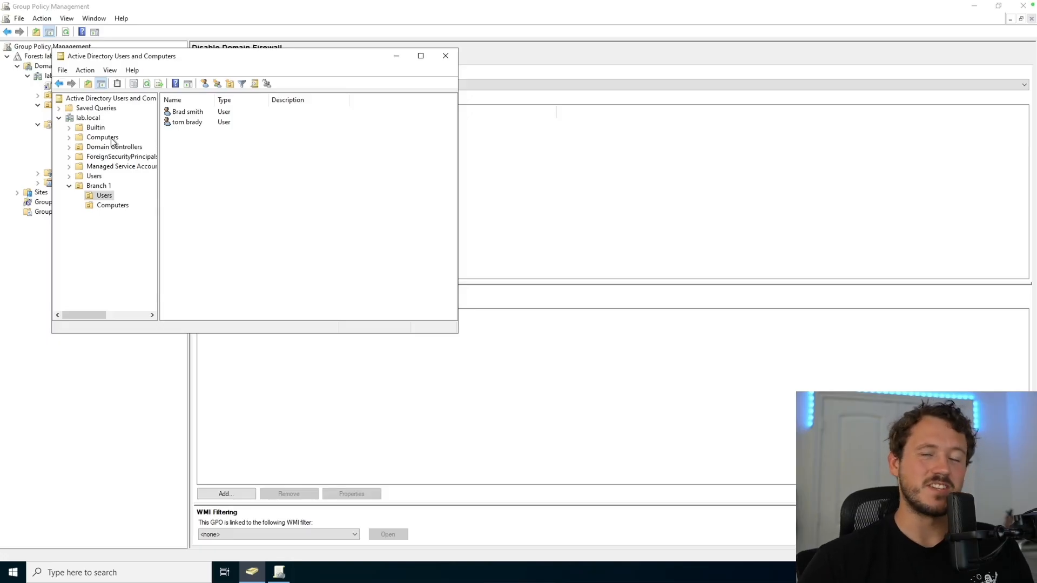
# Step: Move the Lab-client computer from Computers into the Branch 1 > Computers OU and verify it
pyautogui.click(103, 137)
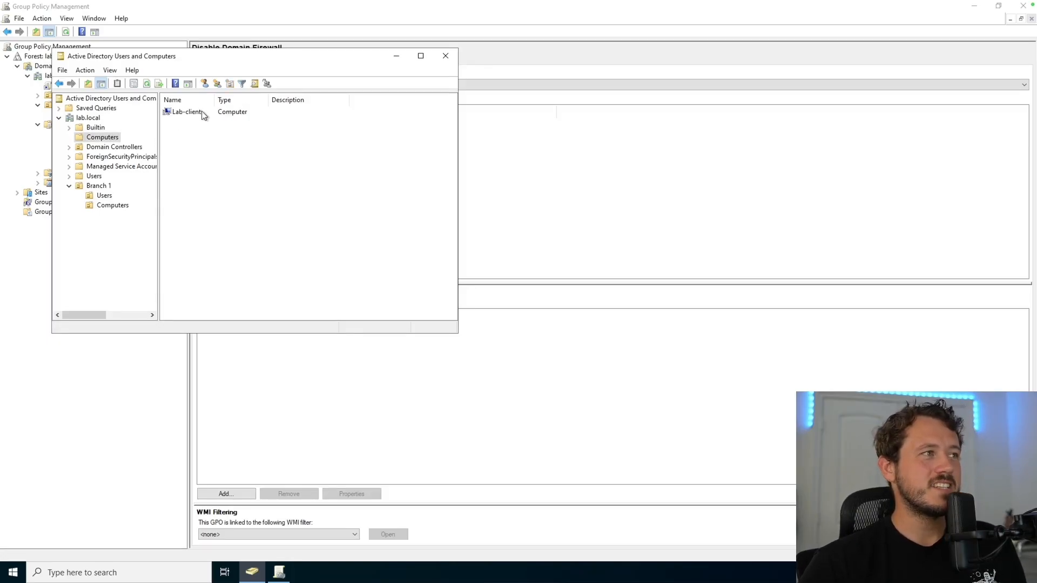
pyautogui.click(186, 111)
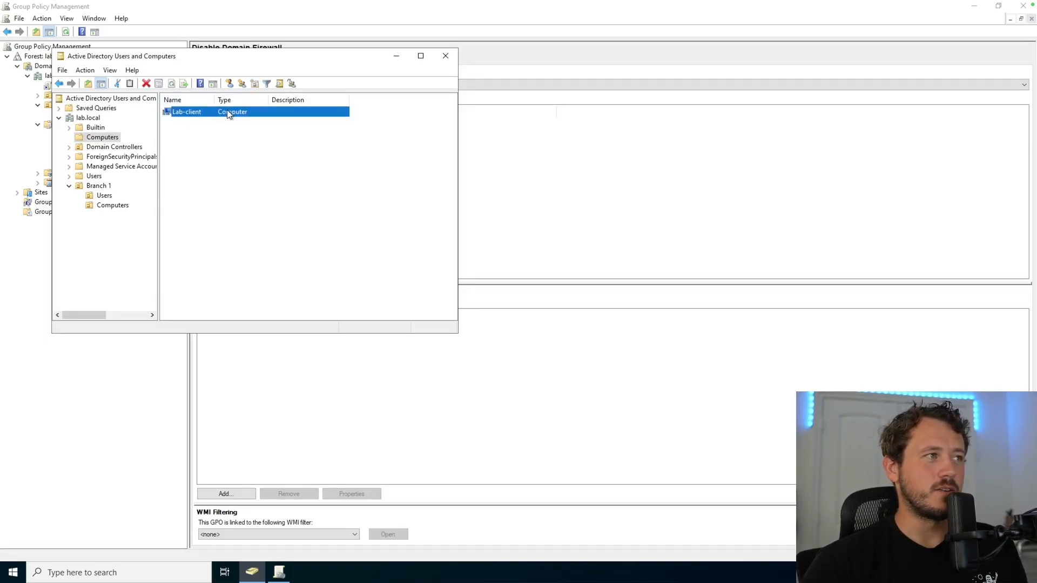
pyautogui.moveTo(118, 200); pyautogui.dragTo(112, 205)
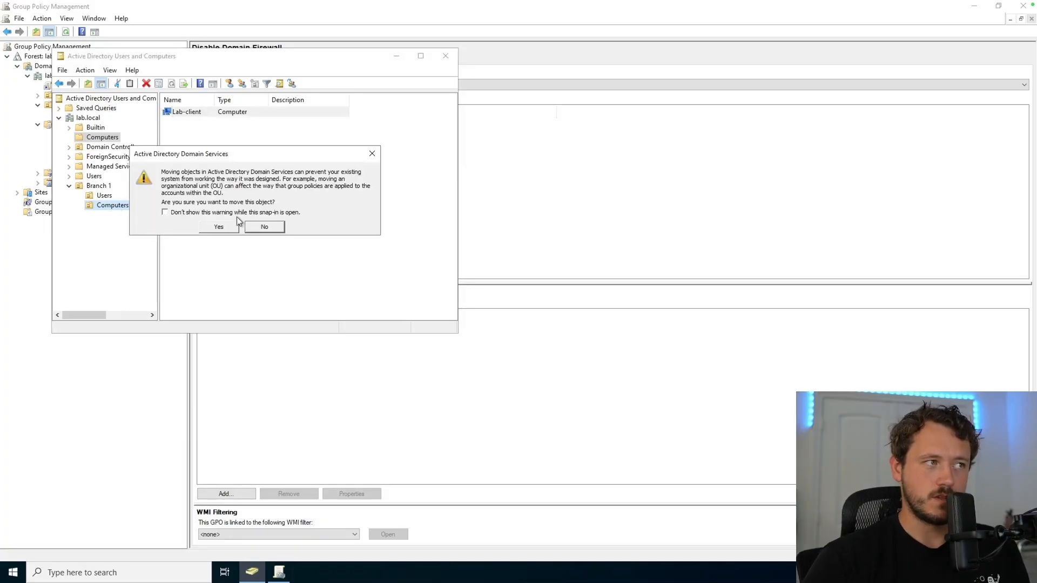
pyautogui.click(219, 227)
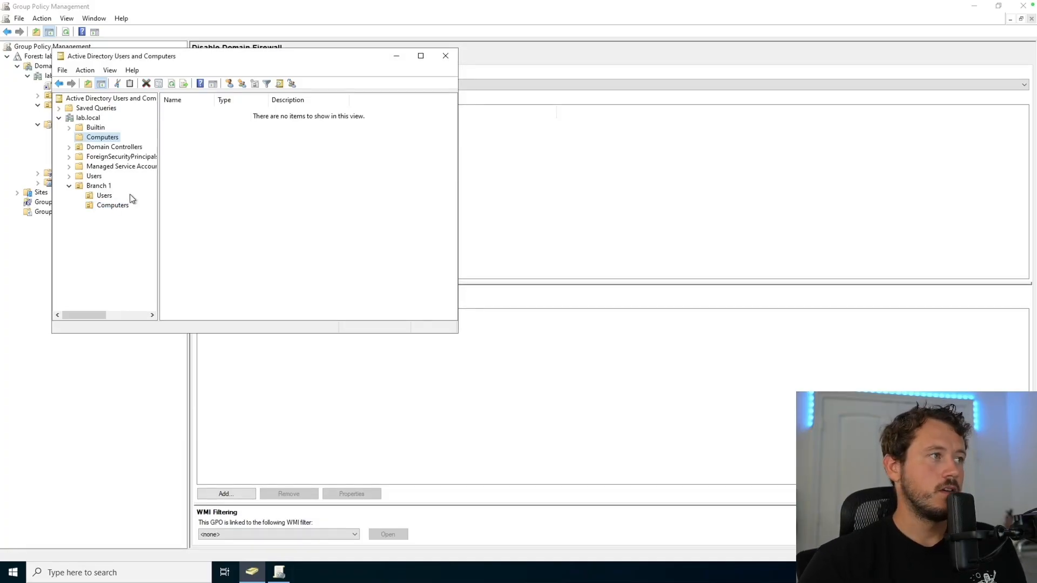
pyautogui.click(113, 206)
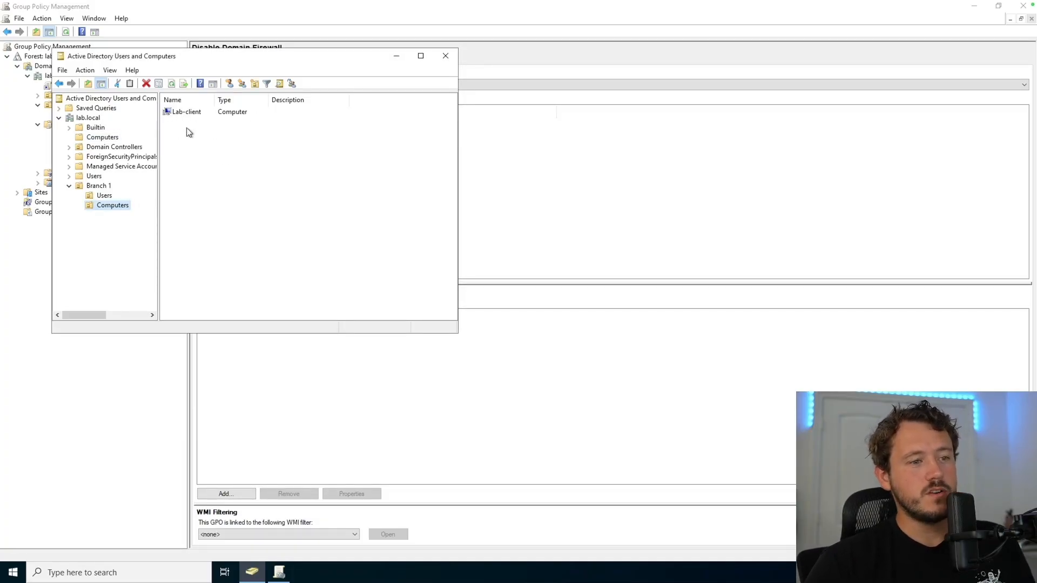
pyautogui.moveTo(251, 57); pyautogui.dragTo(351, 60)
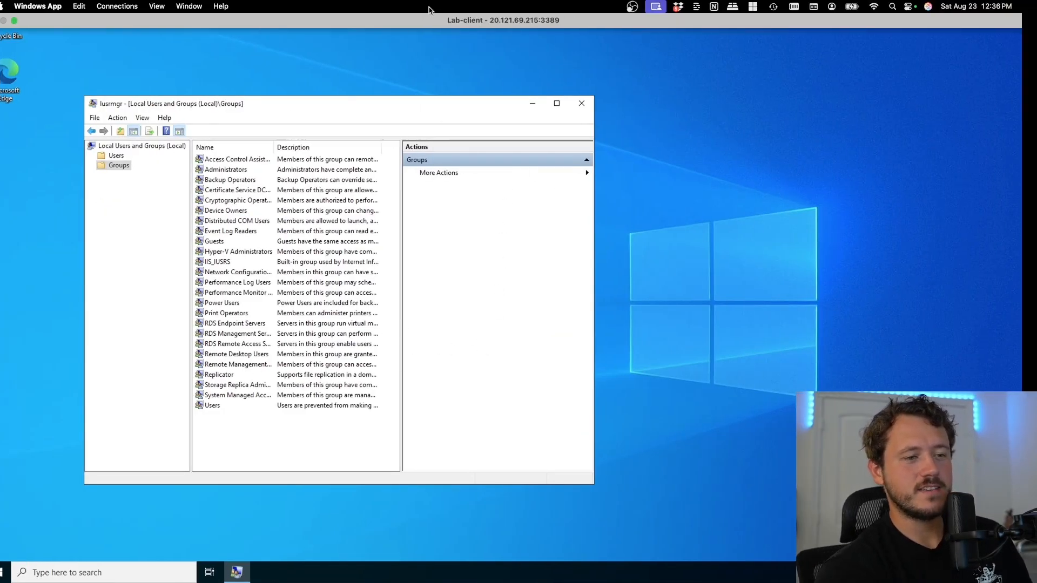
# Step: Switch back to the lab-domain-controller remote session with Ctrl+Right
pyautogui.hotkey('ctrl', 'Right')
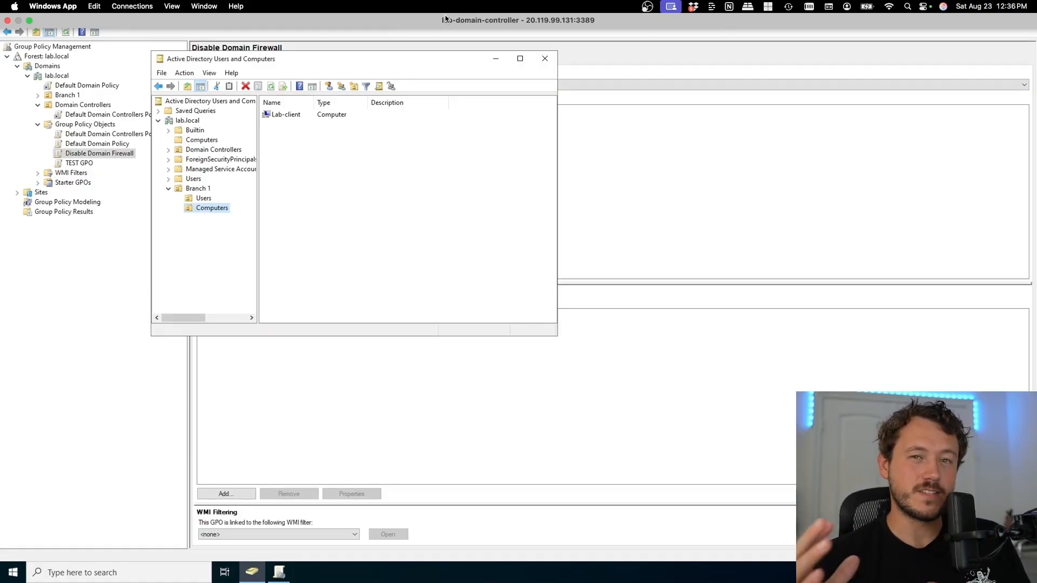
# Step: Add the lab-client computer to Disable Domain Firewall's security filtering, including Computers as an object type
pyautogui.click(326, 377)
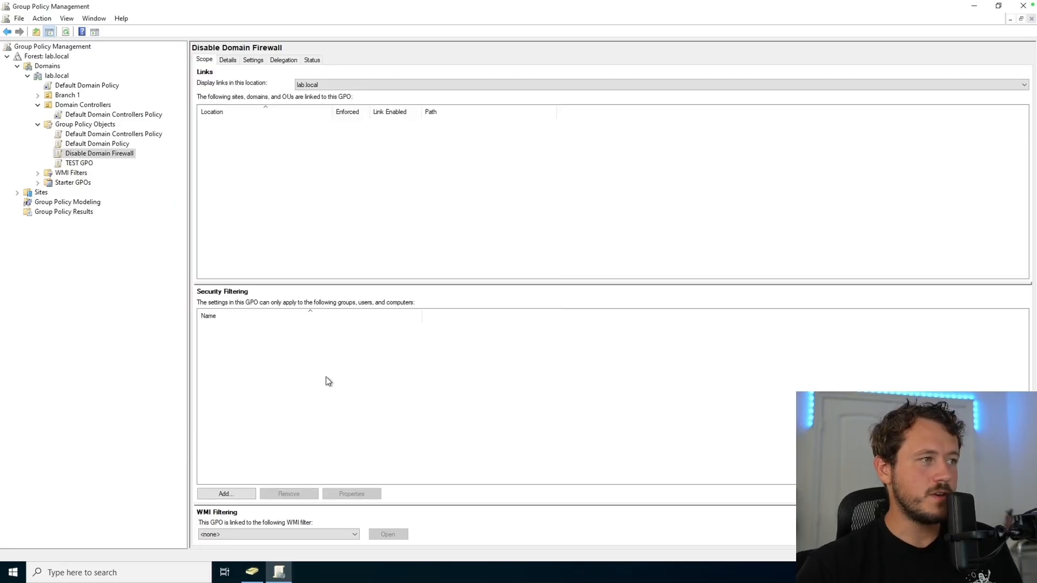
pyautogui.click(235, 494)
pyautogui.write('l')
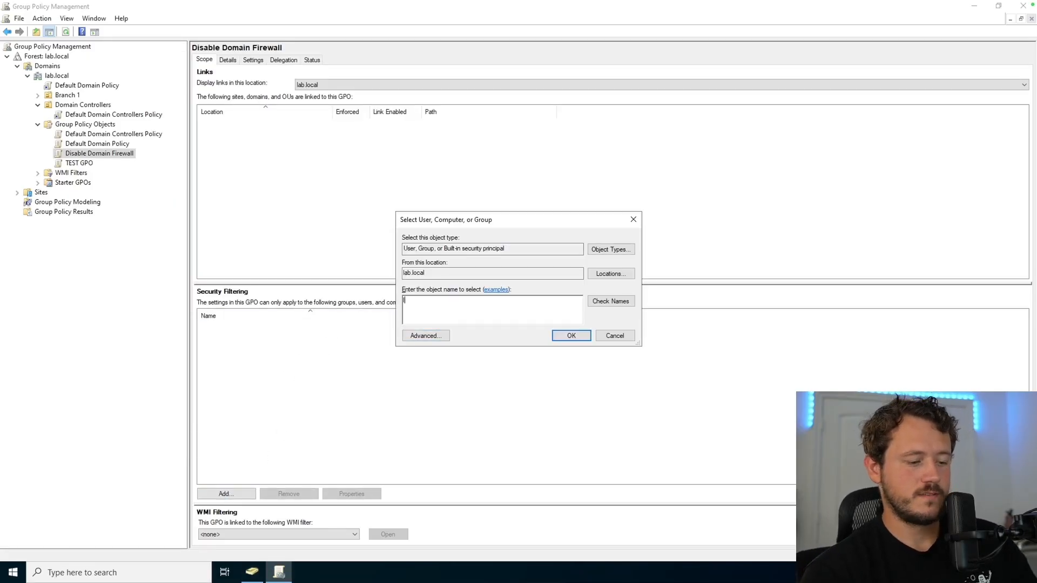
pyautogui.write('ab-client')
pyautogui.press('Return')
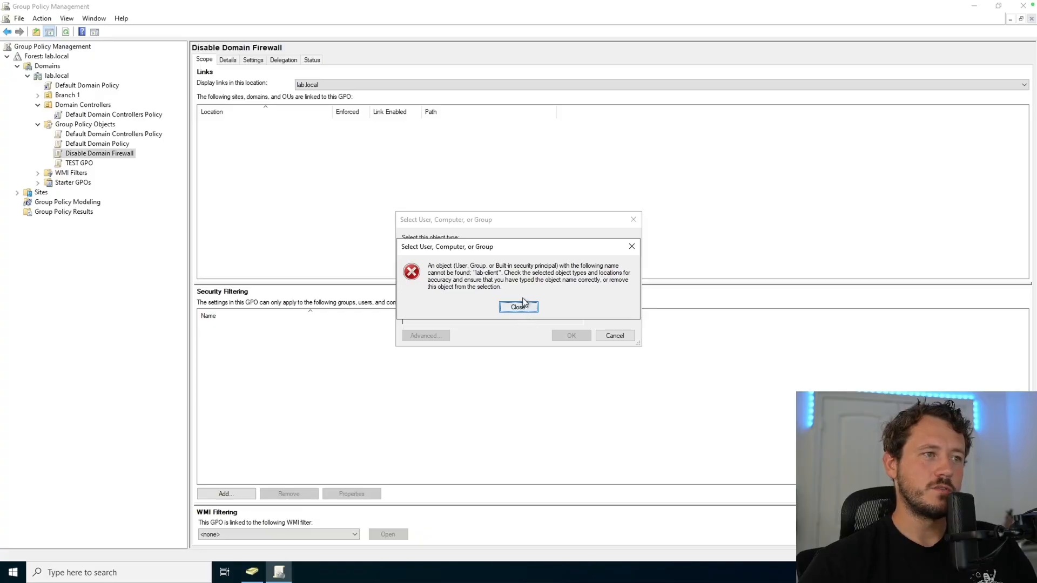
pyautogui.click(518, 307)
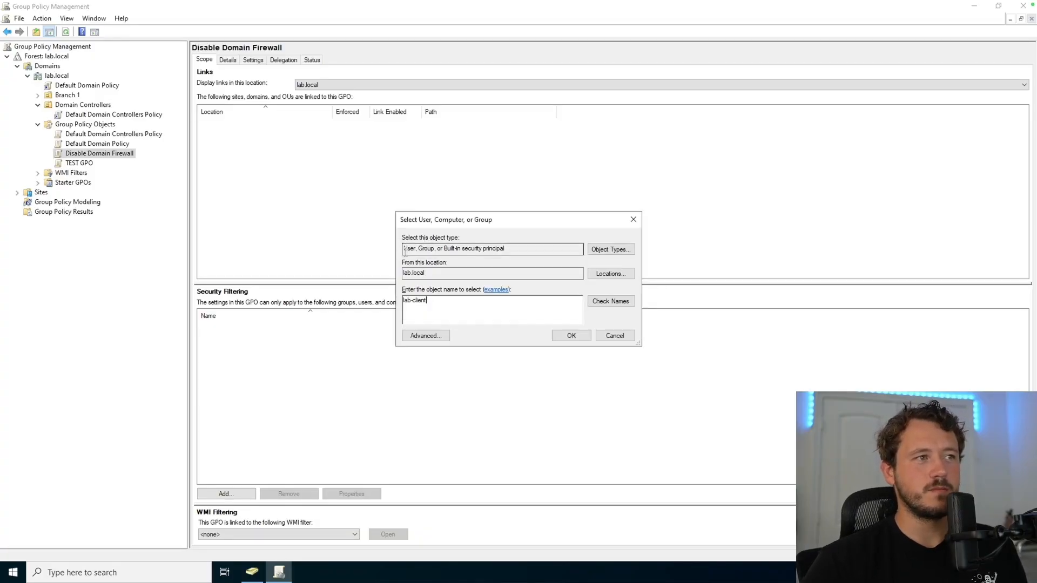
pyautogui.click(614, 250)
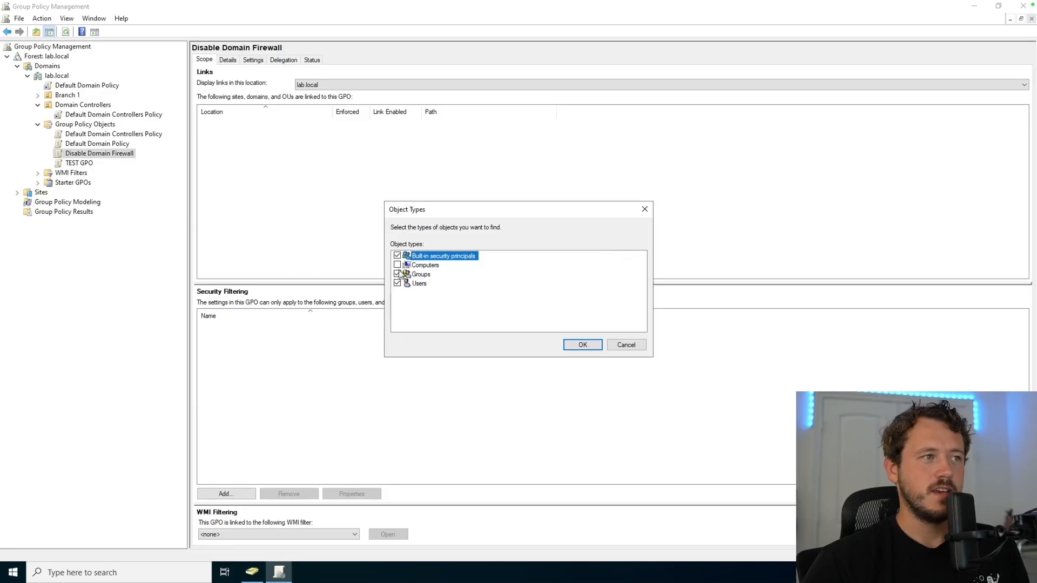
pyautogui.click(398, 266)
pyautogui.click(582, 344)
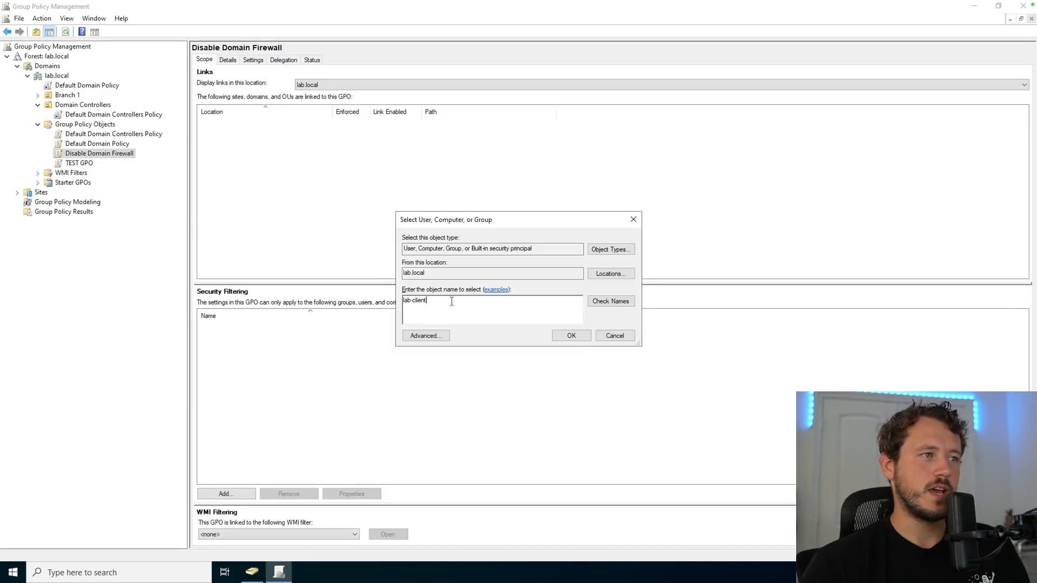
pyautogui.click(578, 337)
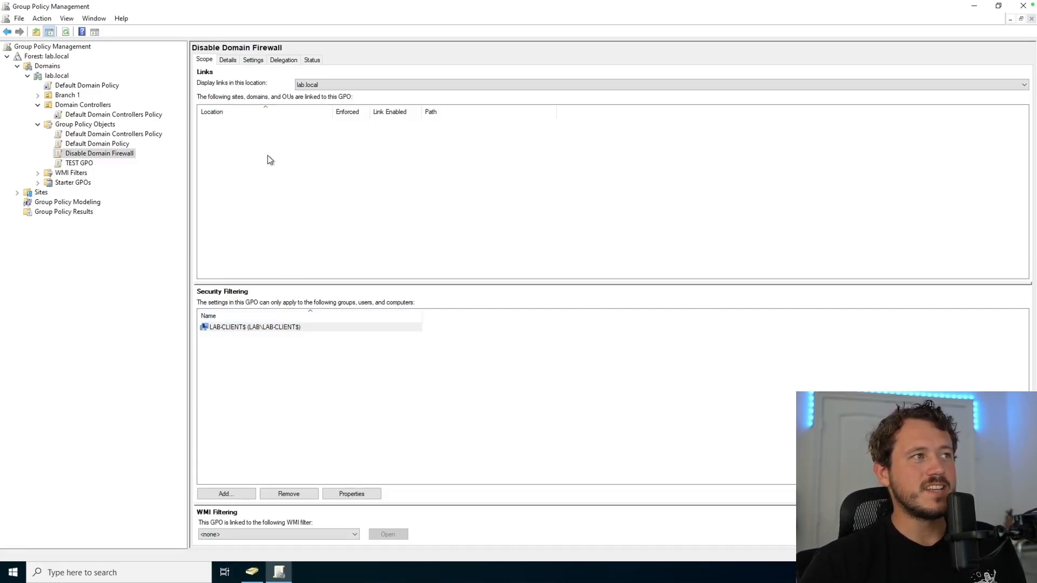
pyautogui.click(38, 105)
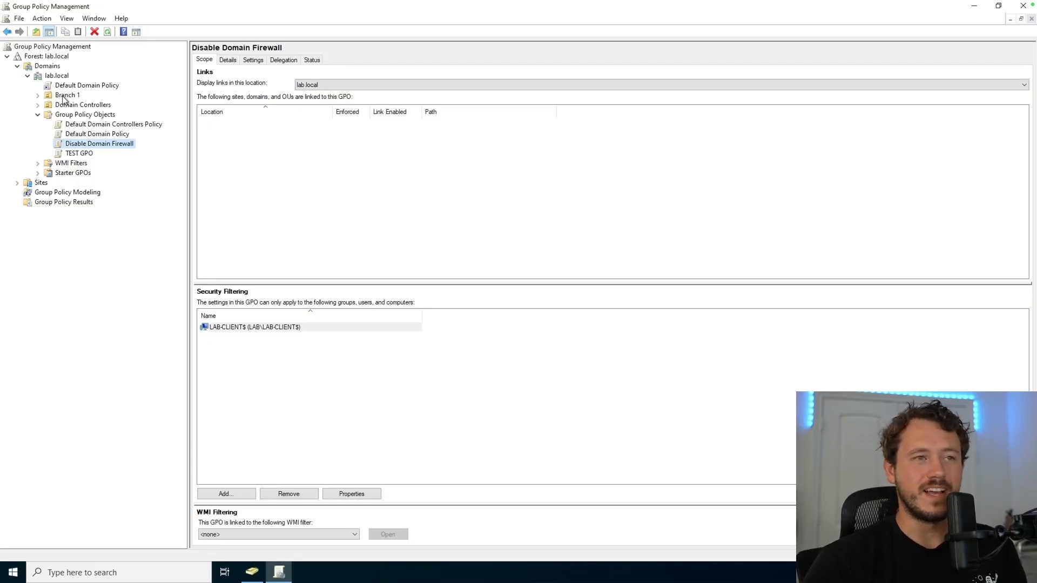
# Step: Link the existing Disable Domain Firewall GPO to Branch 1 and expand the OU to confirm
pyautogui.rightClick(64, 99)
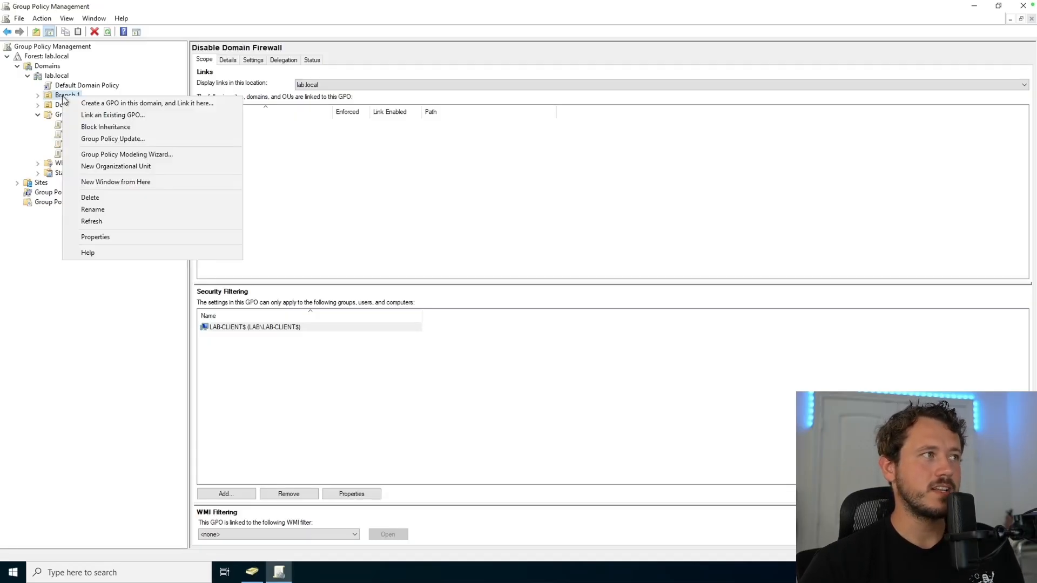
pyautogui.click(125, 115)
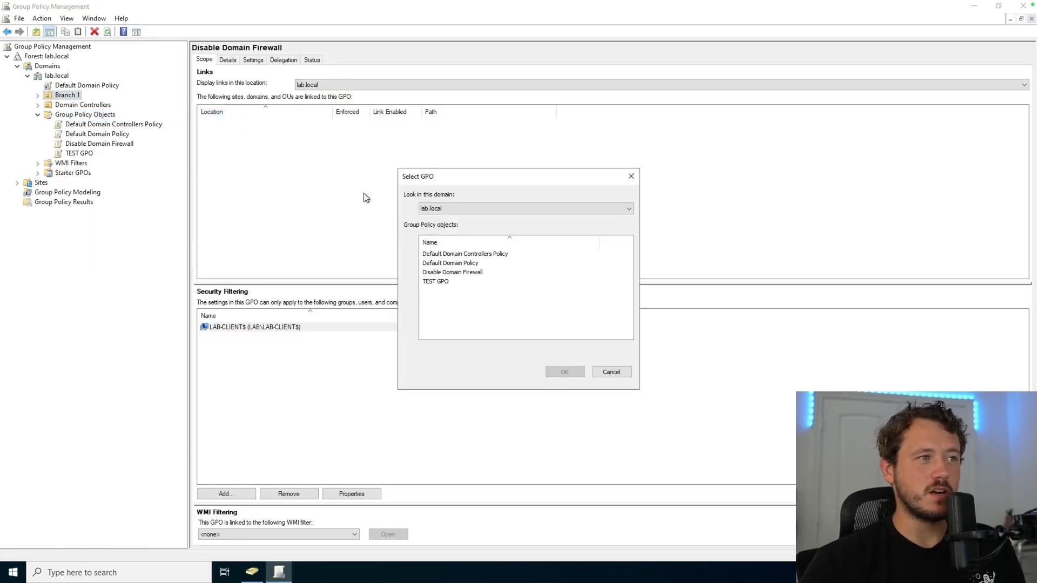
pyautogui.click(465, 272)
pyautogui.click(564, 372)
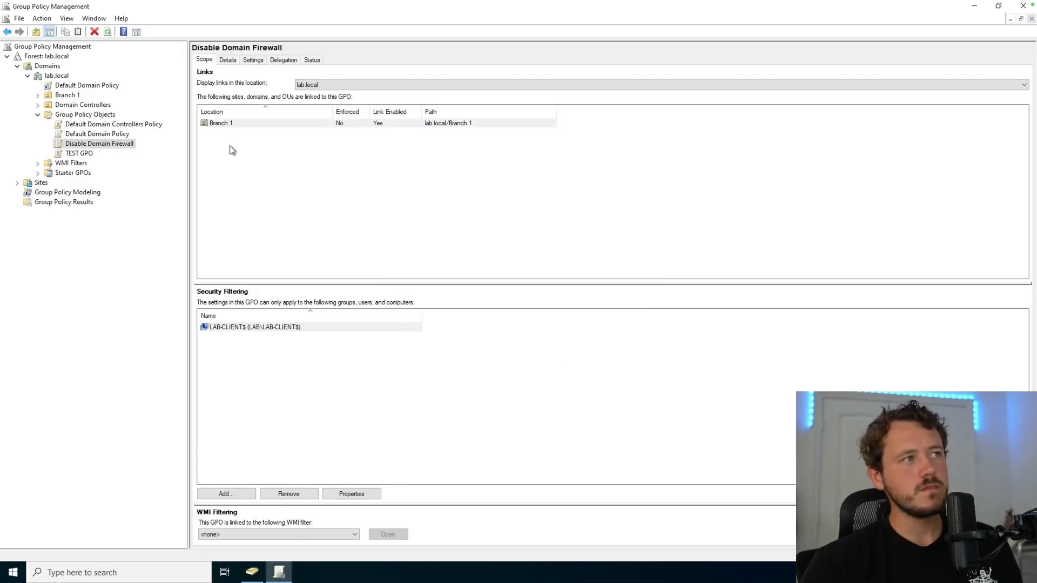
pyautogui.click(252, 124)
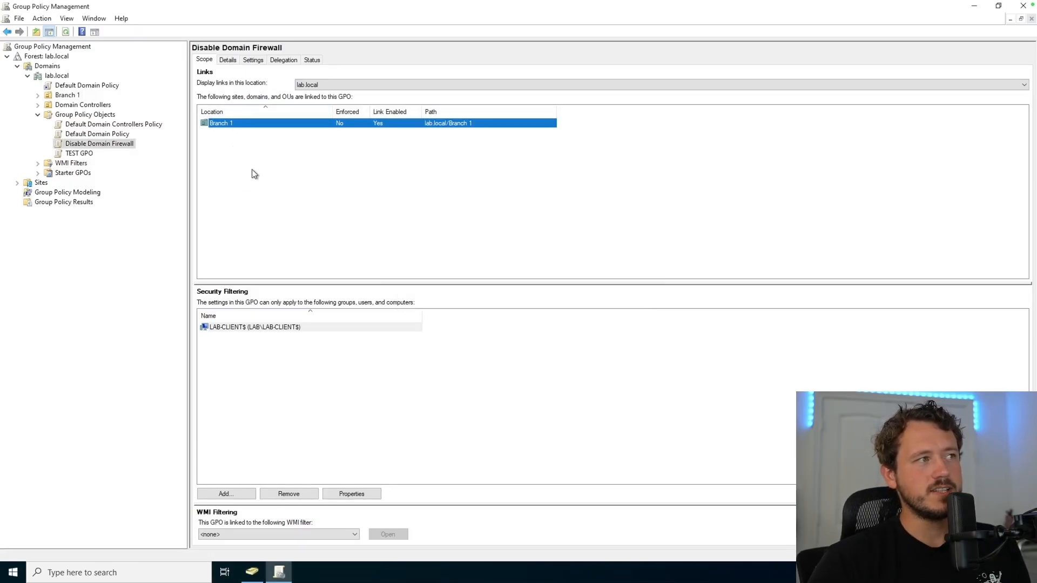
pyautogui.click(250, 156)
pyautogui.click(246, 123)
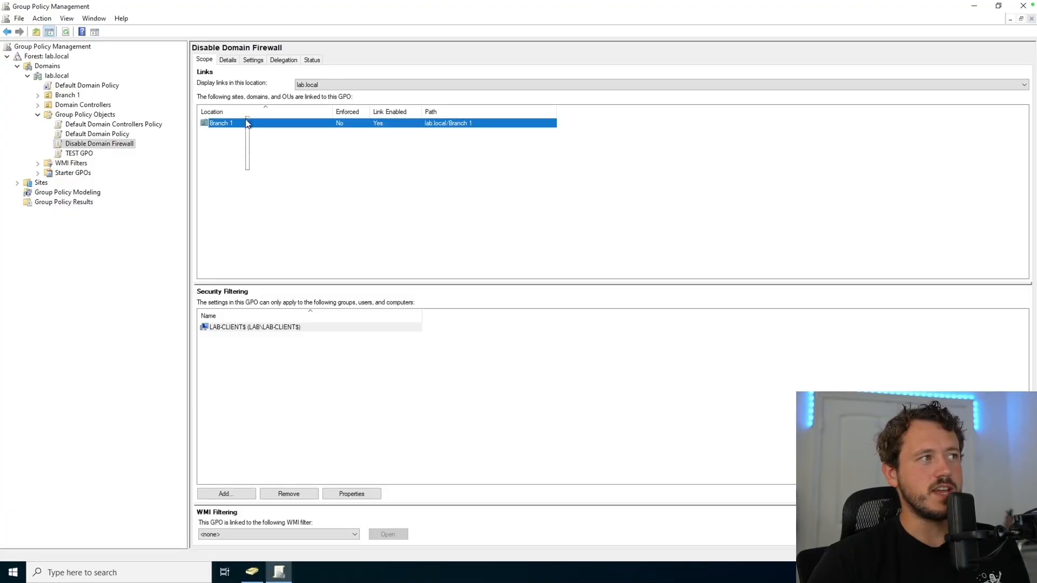
pyautogui.click(38, 95)
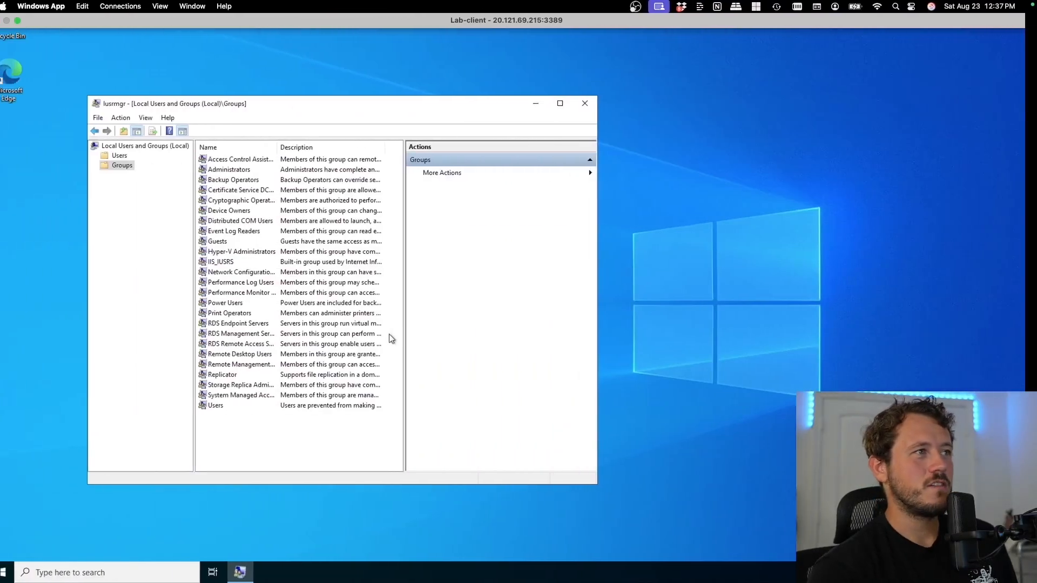
# Step: Run gpupdate /force in an administrator Command Prompt on Lab-client
pyautogui.click(129, 576)
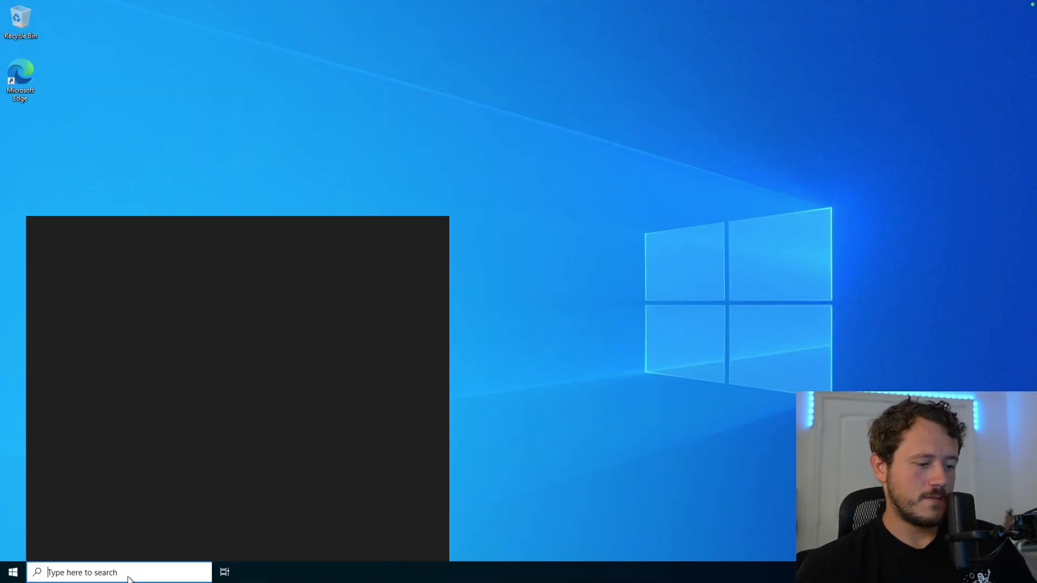
pyautogui.write('cmd')
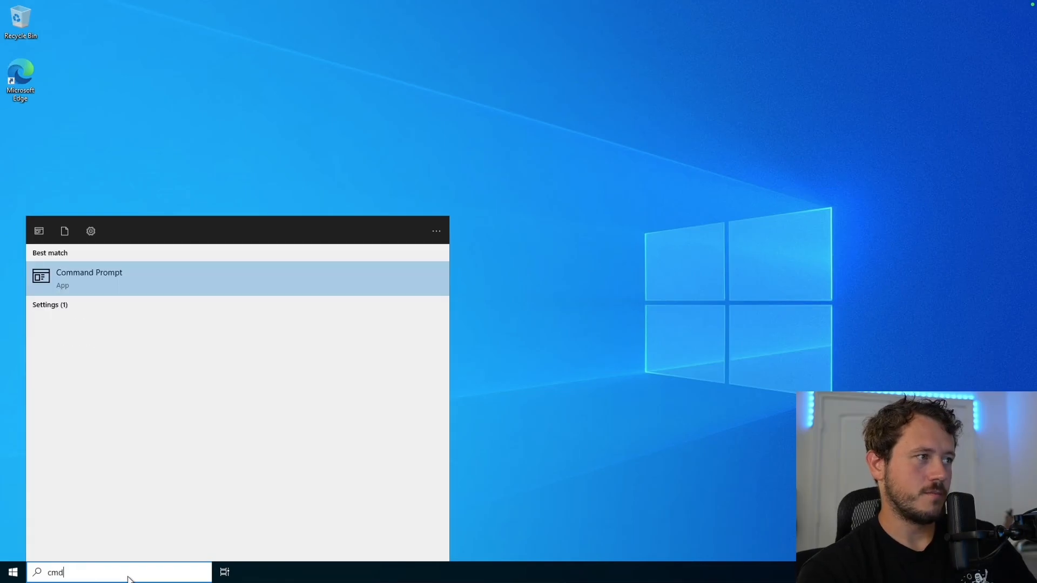
pyautogui.press('Return')
pyautogui.write('gpupdate /')
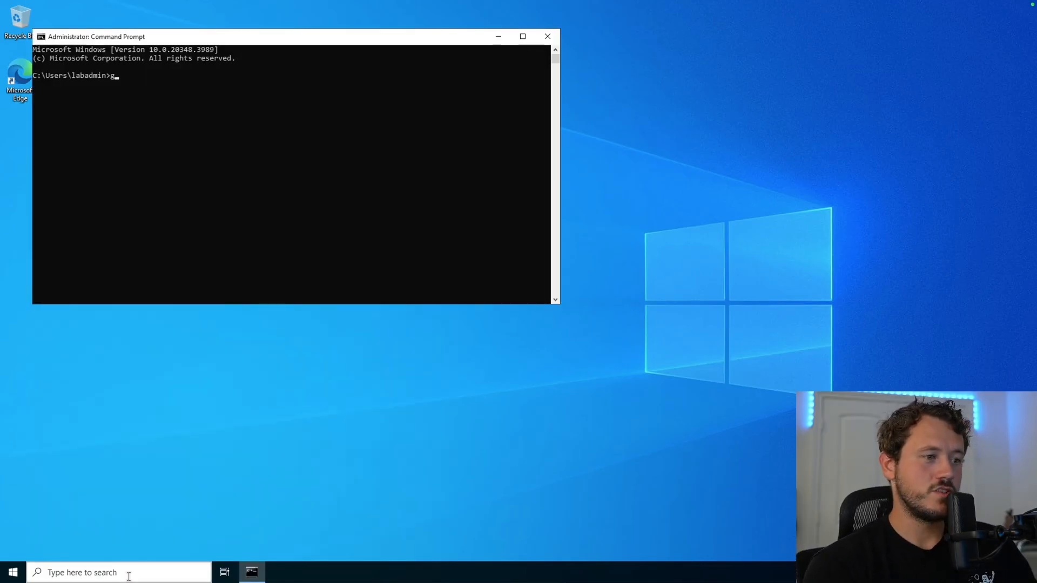
pyautogui.write('force')
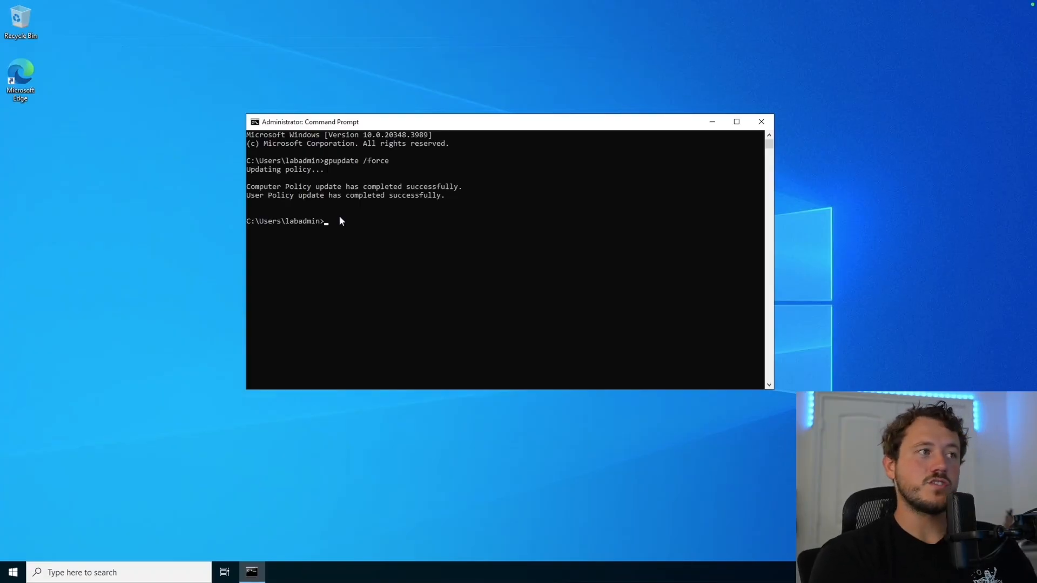
pyautogui.write('result /r')
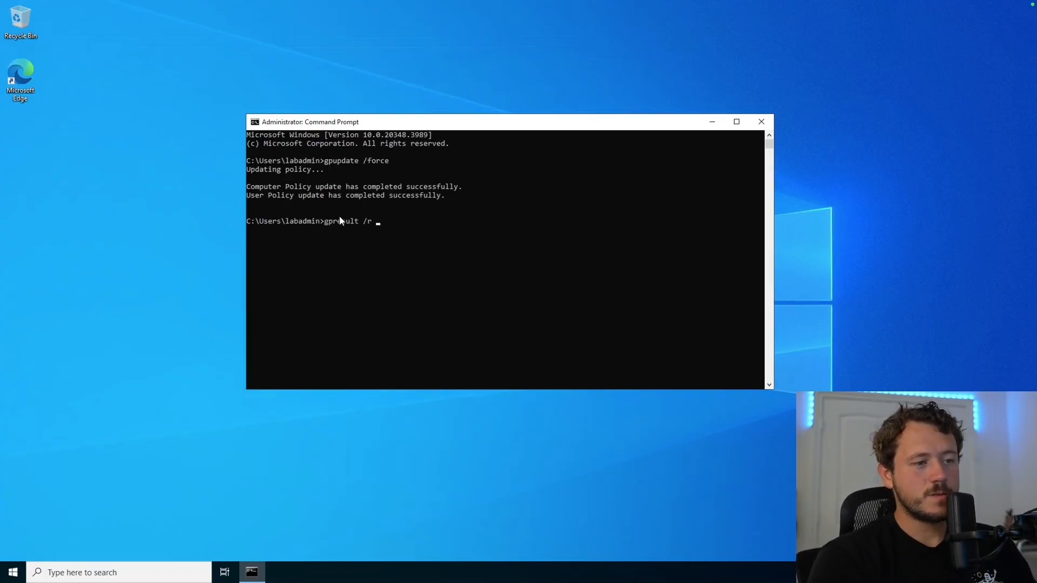
pyautogui.write(' /scope:')
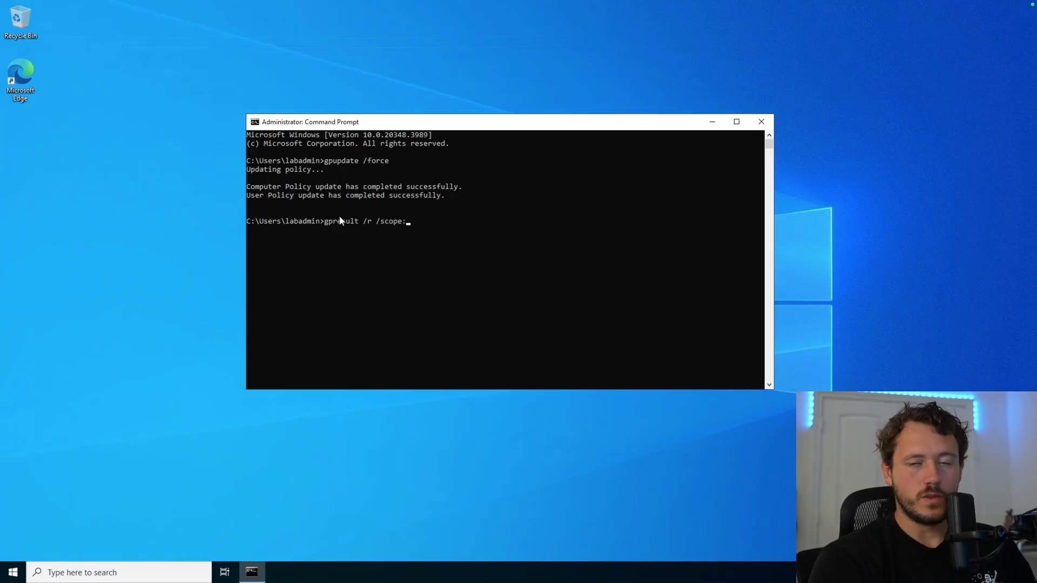
pyautogui.write('computer')
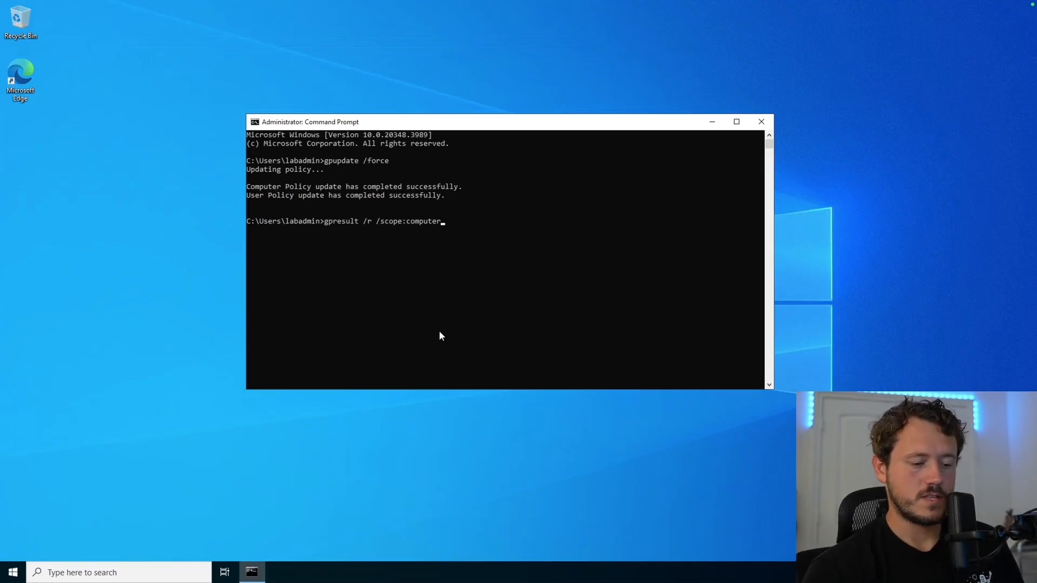
# Step: Run gpresult /r /scope:computer and highlight Default Domain Policy and Disable Domain Firewall as applied
pyautogui.press('Return')
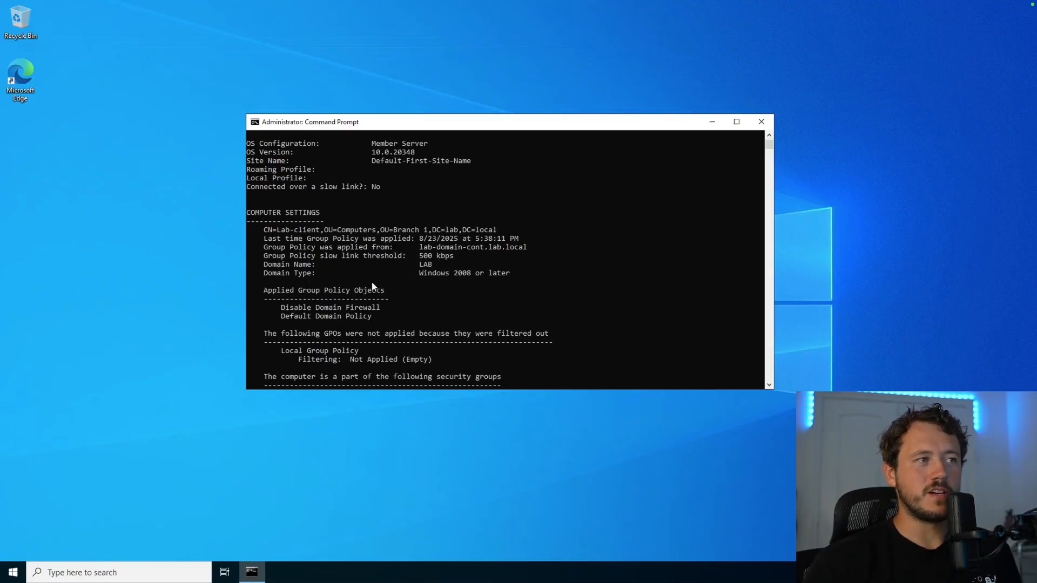
pyautogui.moveTo(277, 315); pyautogui.dragTo(366, 316)
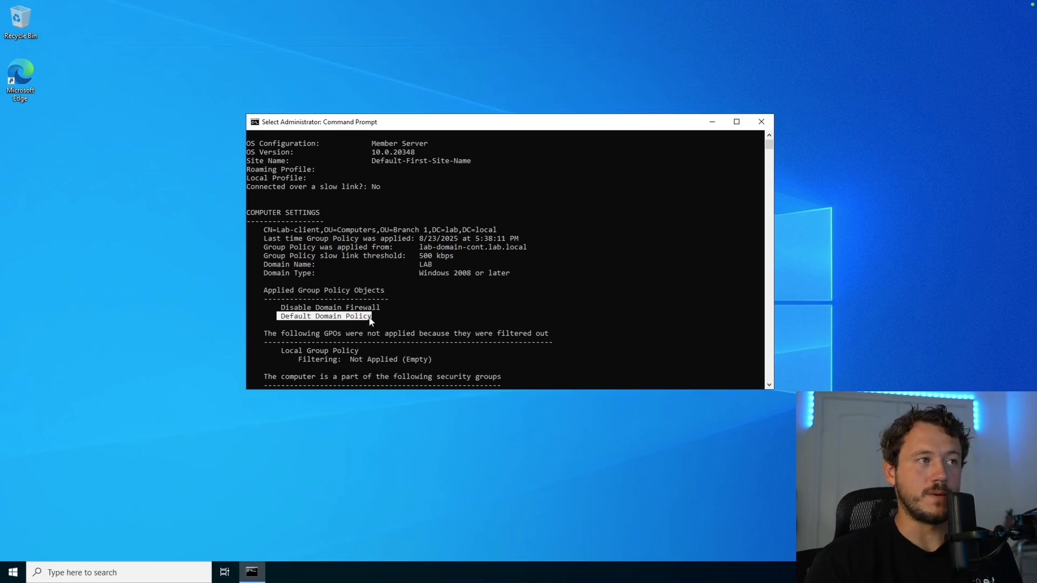
pyautogui.click(392, 308)
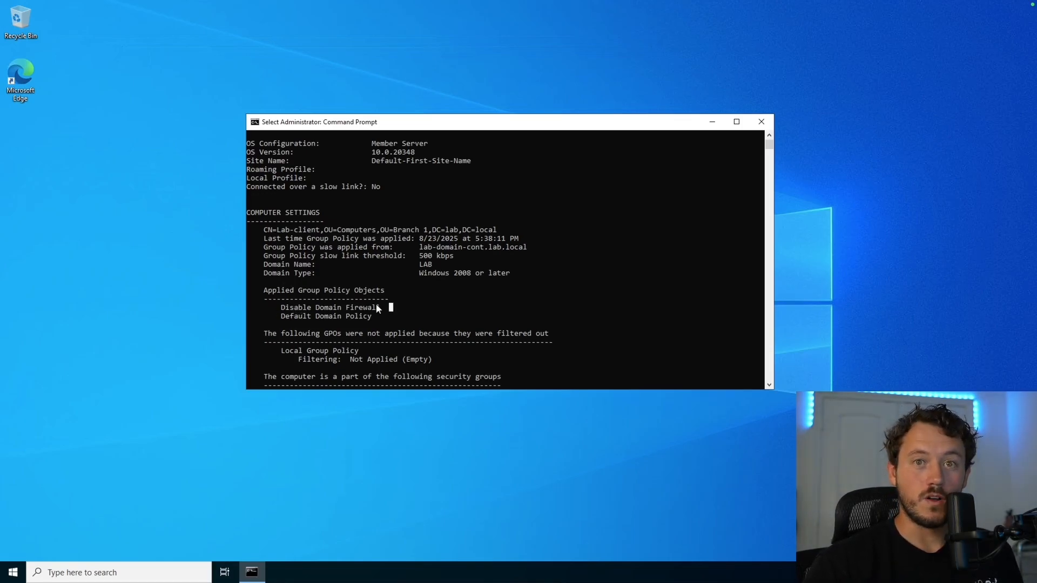
pyautogui.click(89, 571)
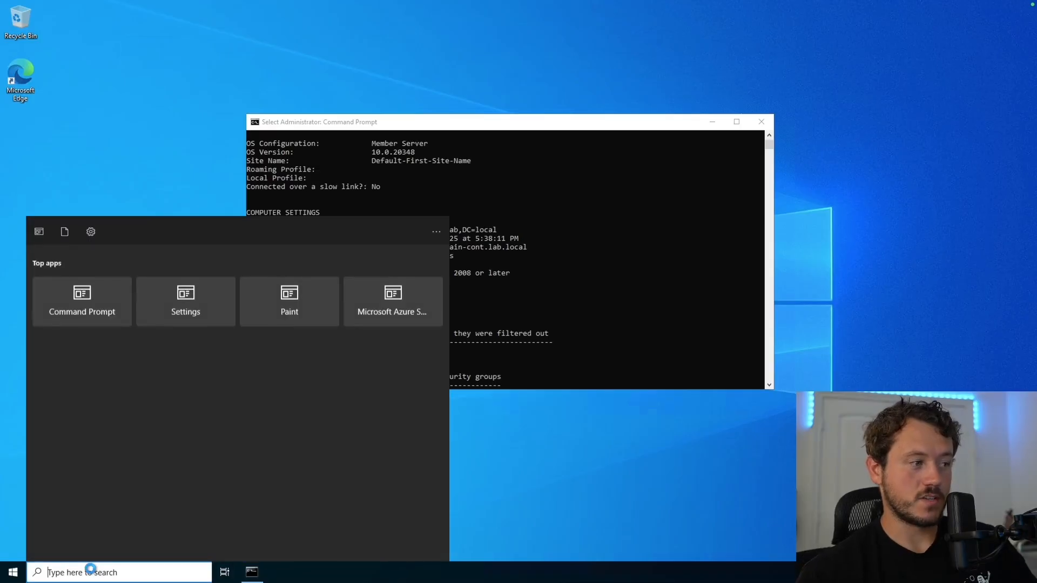
# Step: Open Firewall & network protection and confirm the Domain network firewall is off
pyautogui.write('fireww')
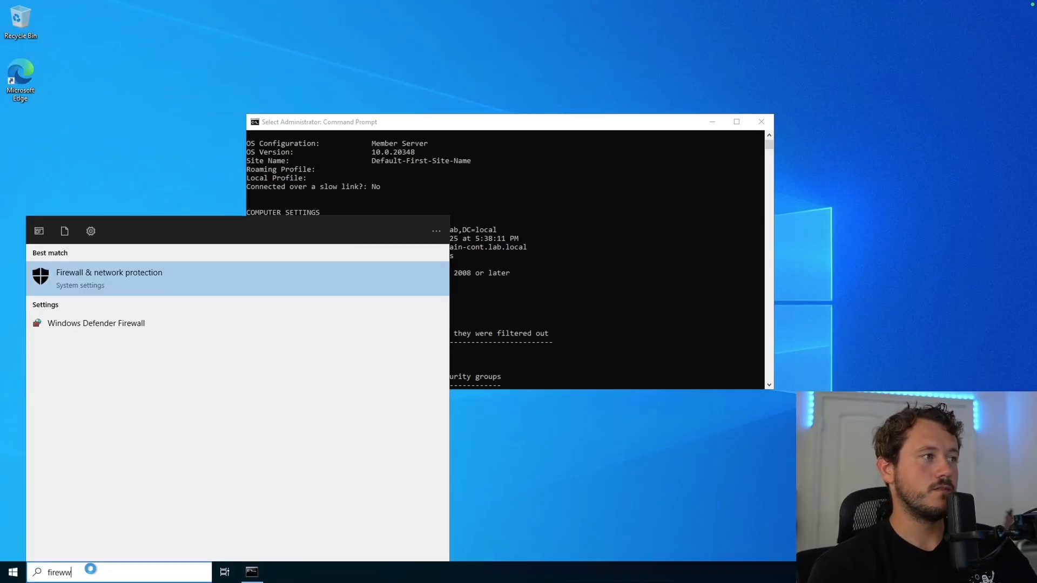
pyautogui.press('Return')
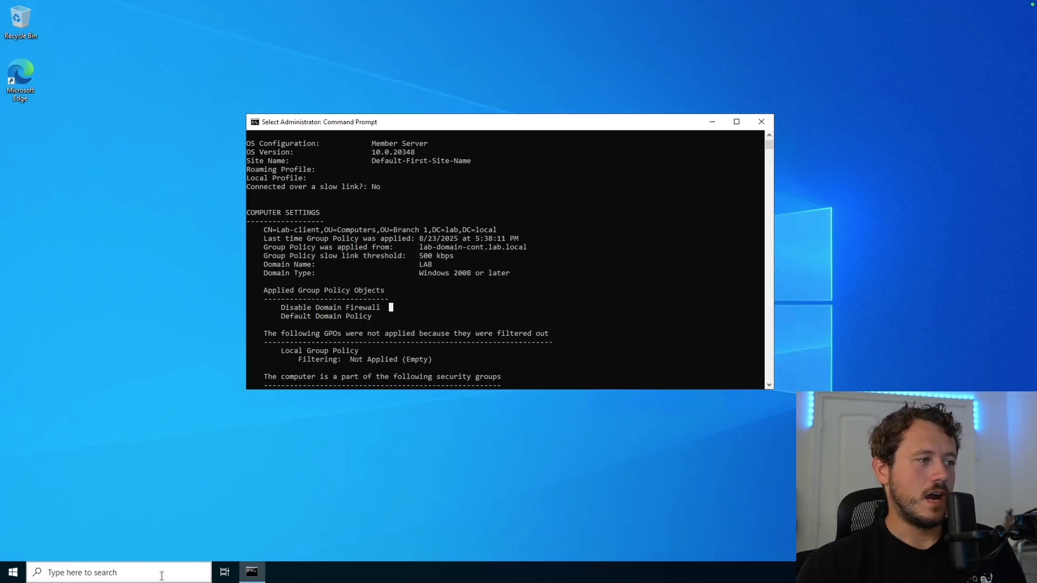
pyautogui.click(161, 572)
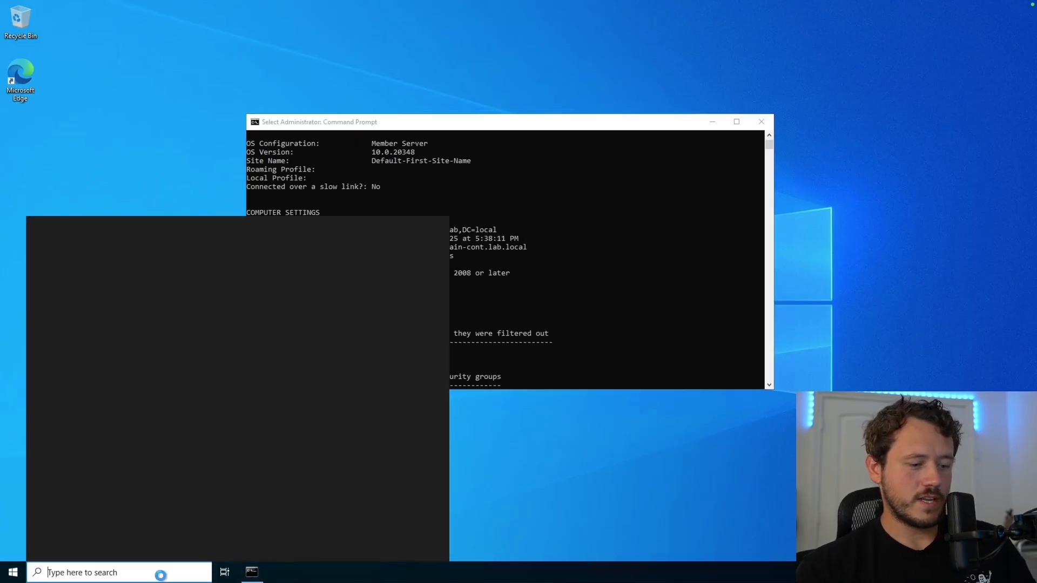
# Step: Open Notepad and write steps 1-3: create the gpo, check filtering, run gpupdate /force on client
pyautogui.write('no')
pyautogui.press('Return')
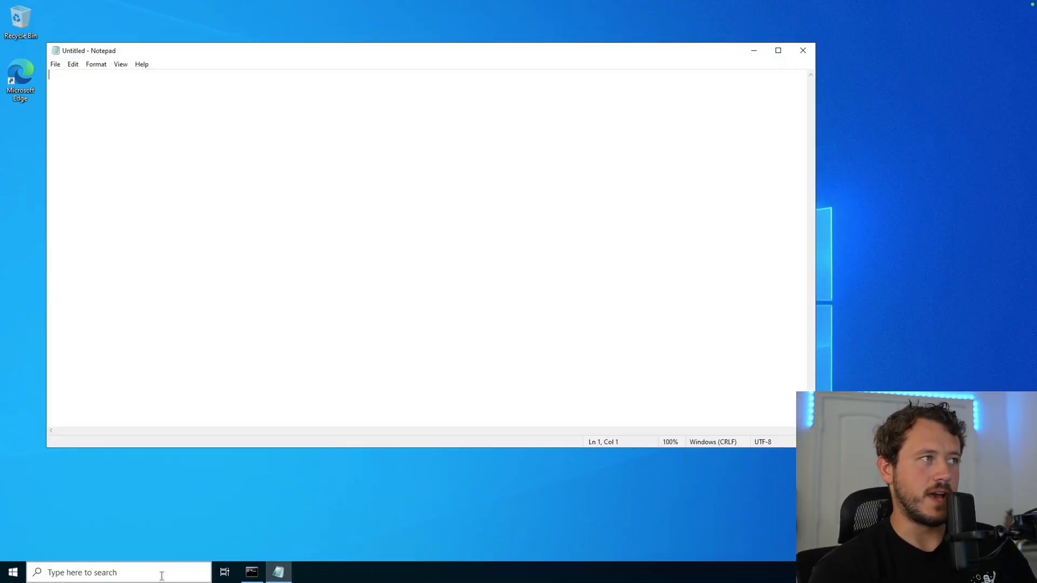
pyautogui.write('1. Create the gpo')
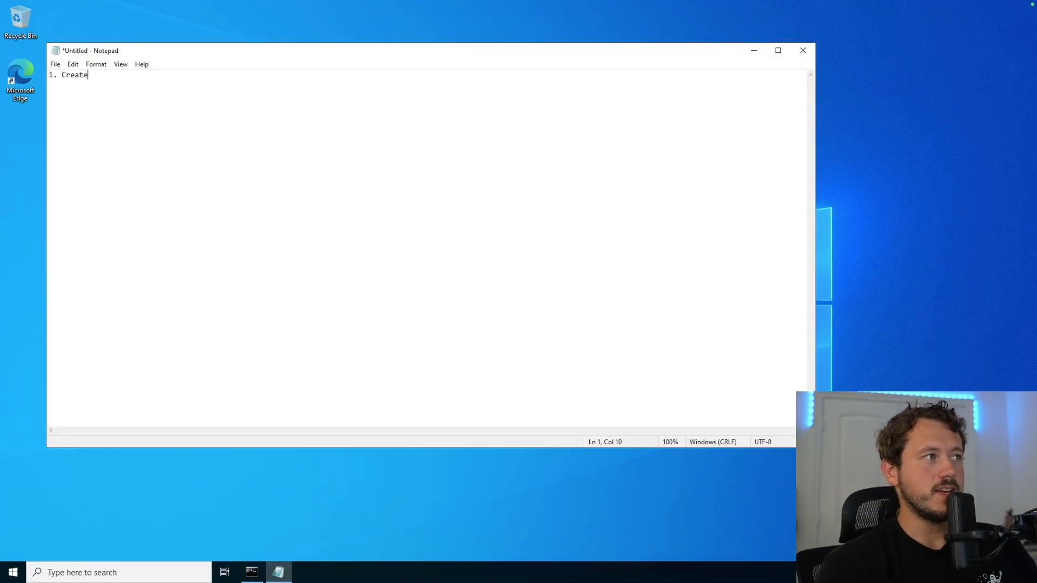
pyautogui.press('Return')
pyautogui.write('2. Make ')
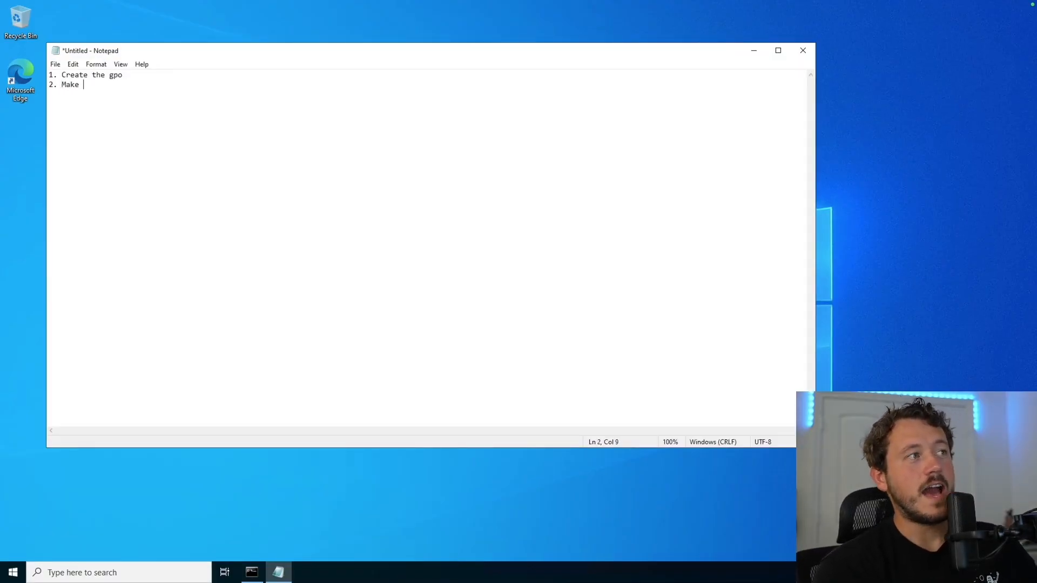
pyautogui.write("sure that it's fi")
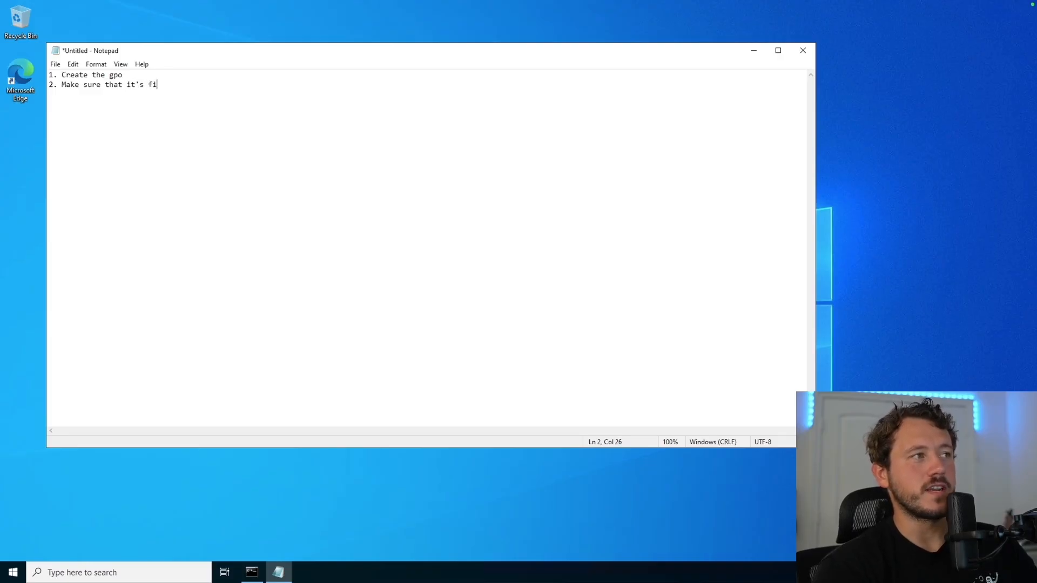
pyautogui.write('ltering correctly')
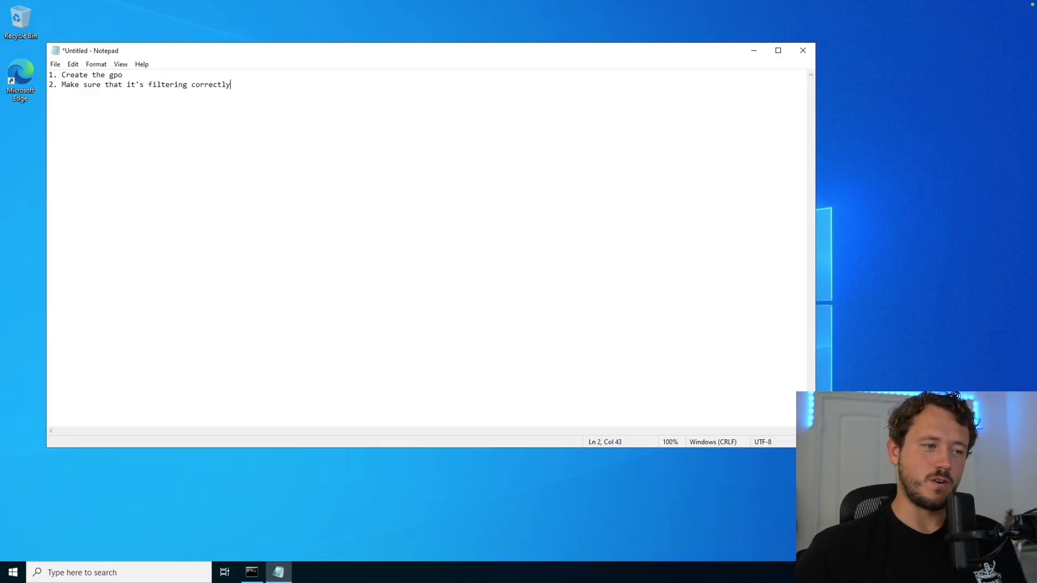
pyautogui.press('Return')
pyautogui.write('3. ON ')
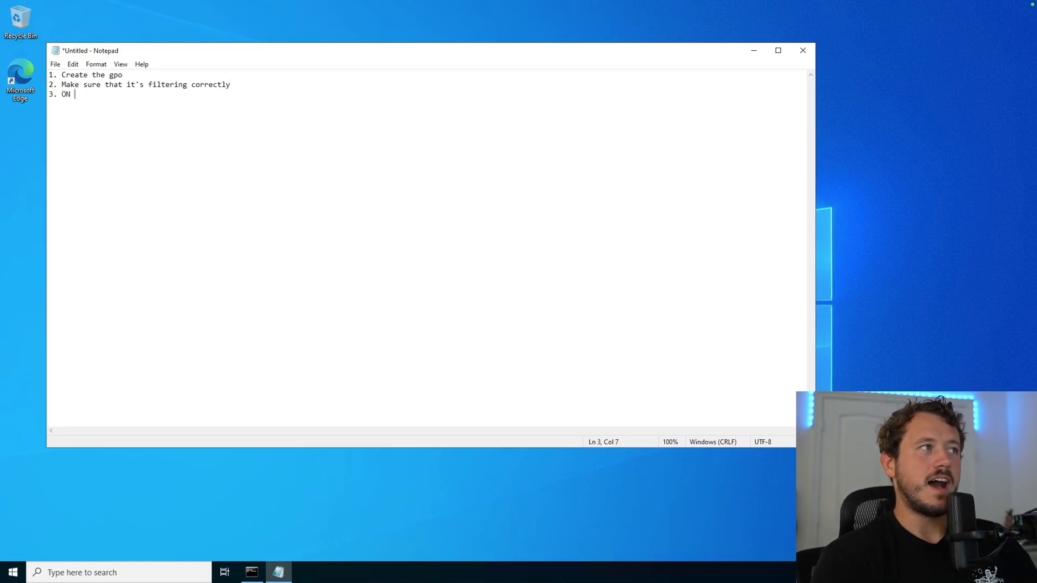
pyautogui.write('CLIENT DEVICE')
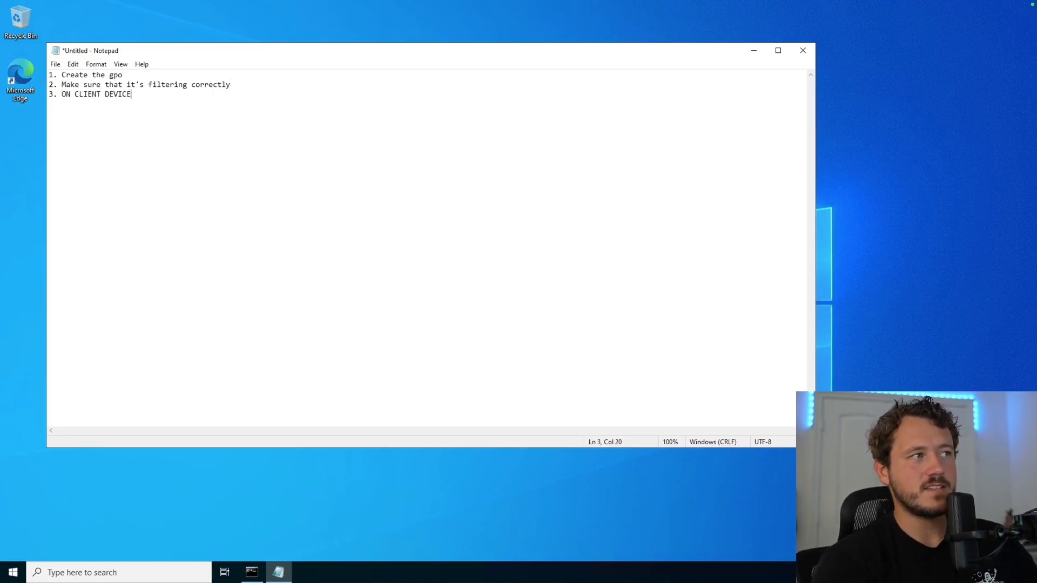
pyautogui.write(' --> Run g')
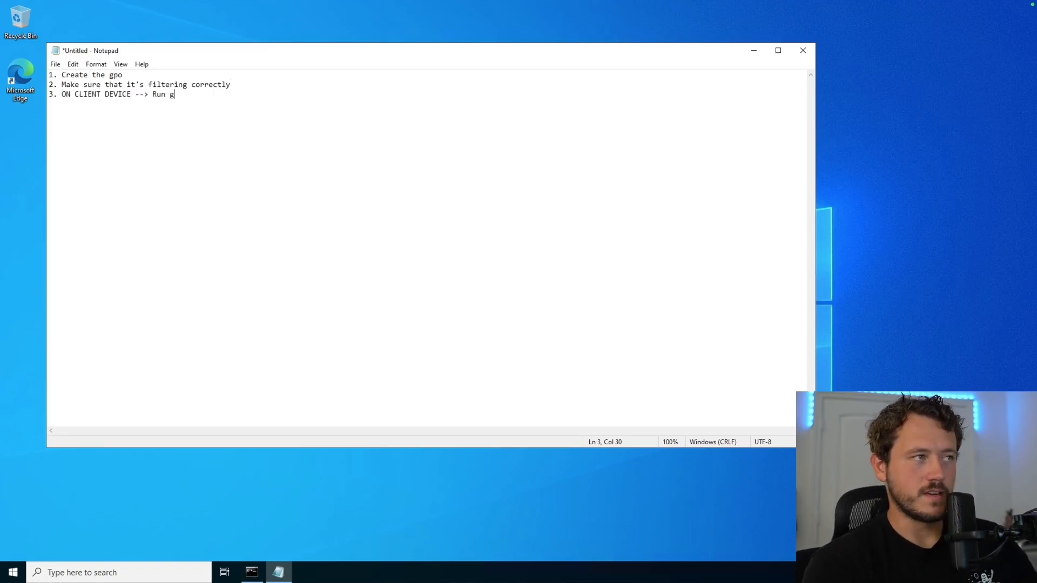
pyautogui.write('pupdate /force')
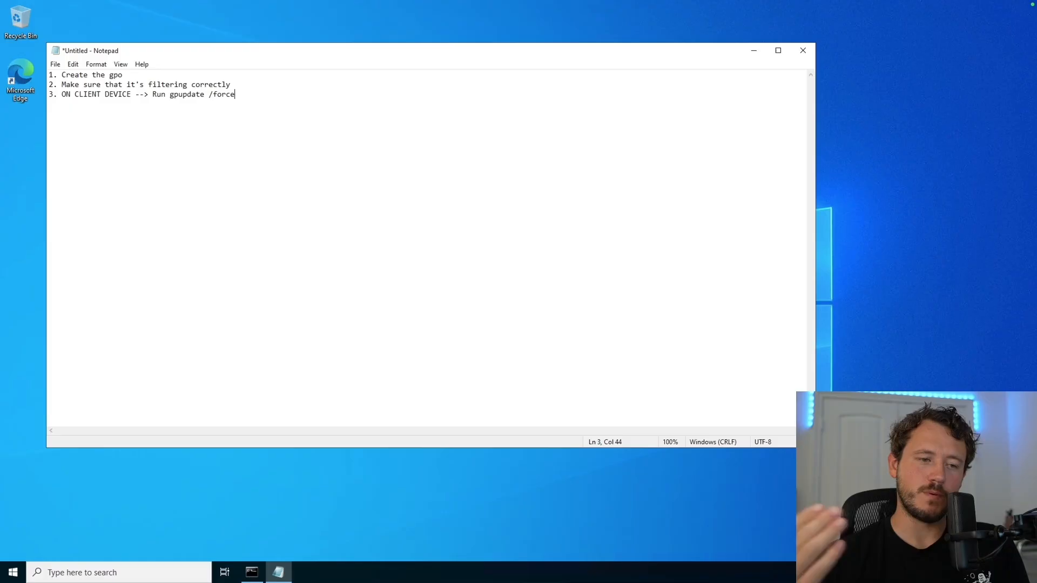
# Step: Add step 4 reading 'gpresult /r', trimming the scope options back out
pyautogui.press('Return')
pyautogui.write('4. ')
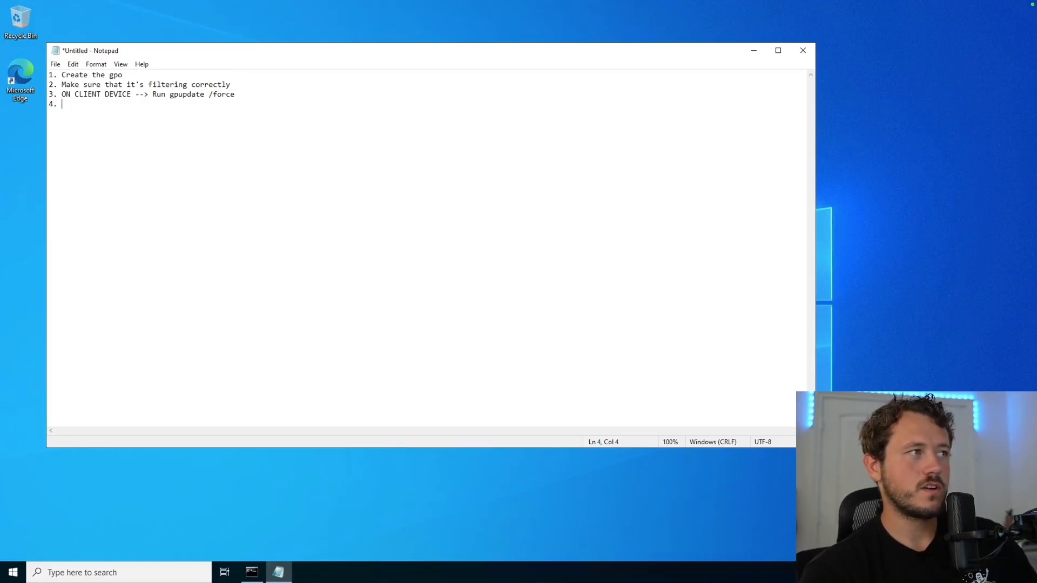
pyautogui.write('g')
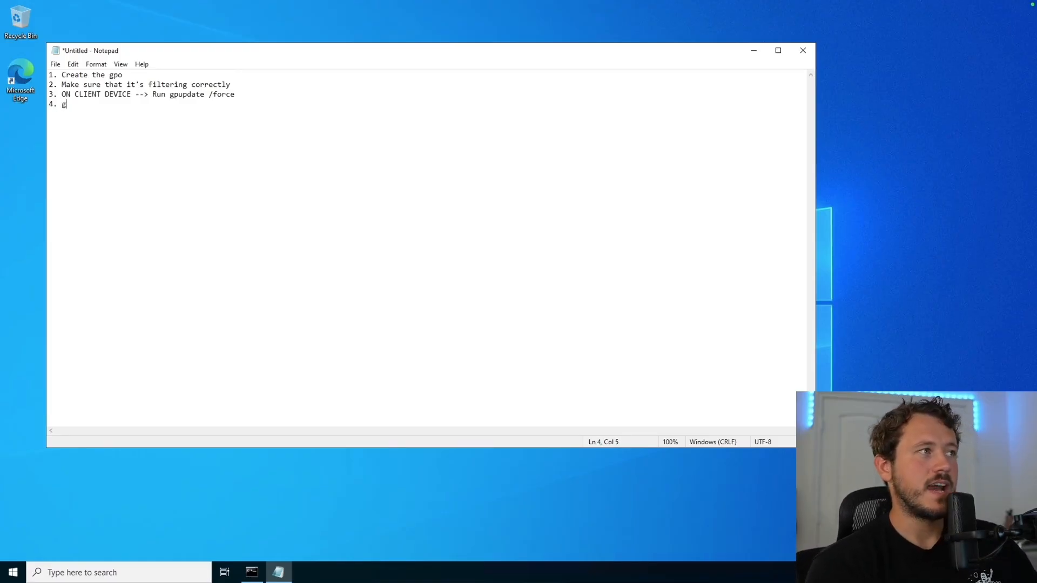
pyautogui.write('presult /r /sc')
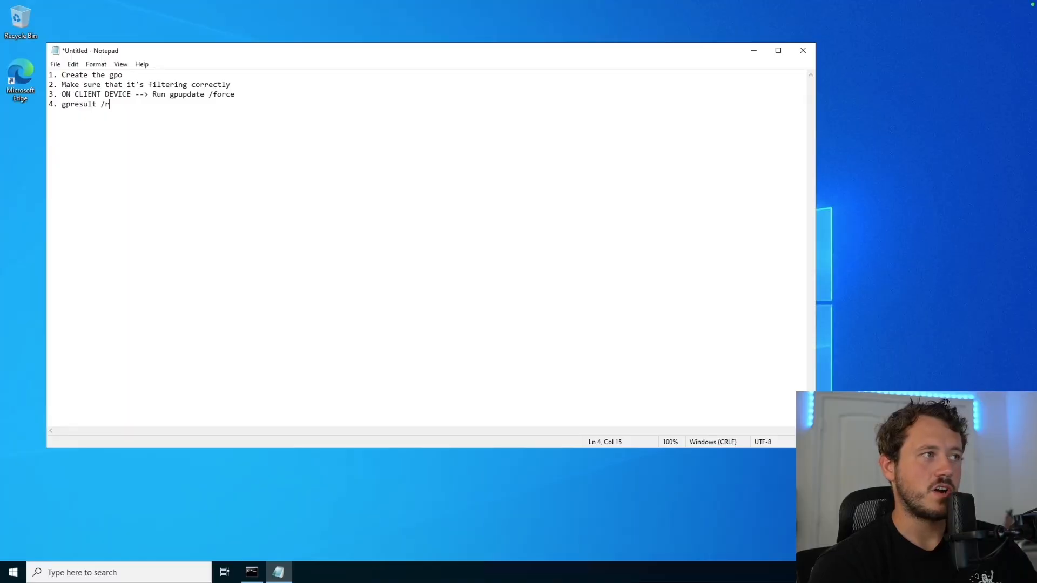
pyautogui.write(':computer')
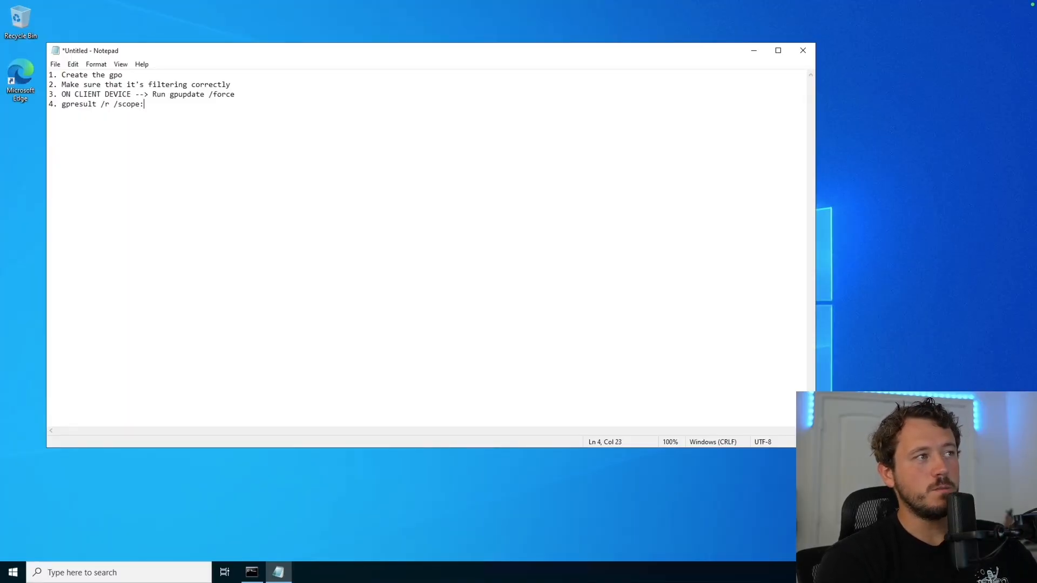
pyautogui.press('BackSpace')
pyautogui.press('BackSpace')
pyautogui.press('BackSpace')
pyautogui.press('BackSpace')
pyautogui.press('BackSpace')
pyautogui.press('BackSpace')
pyautogui.press('BackSpace')
pyautogui.press('BackSpace')
pyautogui.press('BackSpace')
pyautogui.press('BackSpace')
pyautogui.press('BackSpace')
pyautogui.press('BackSpace')
pyautogui.press('BackSpace')
pyautogui.press('BackSpace')
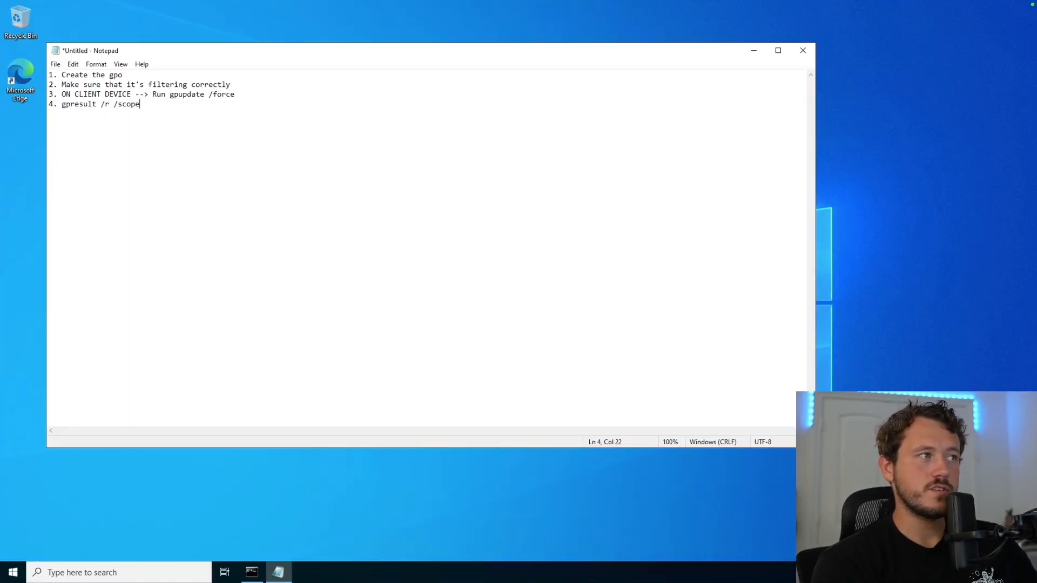
pyautogui.write('user:')
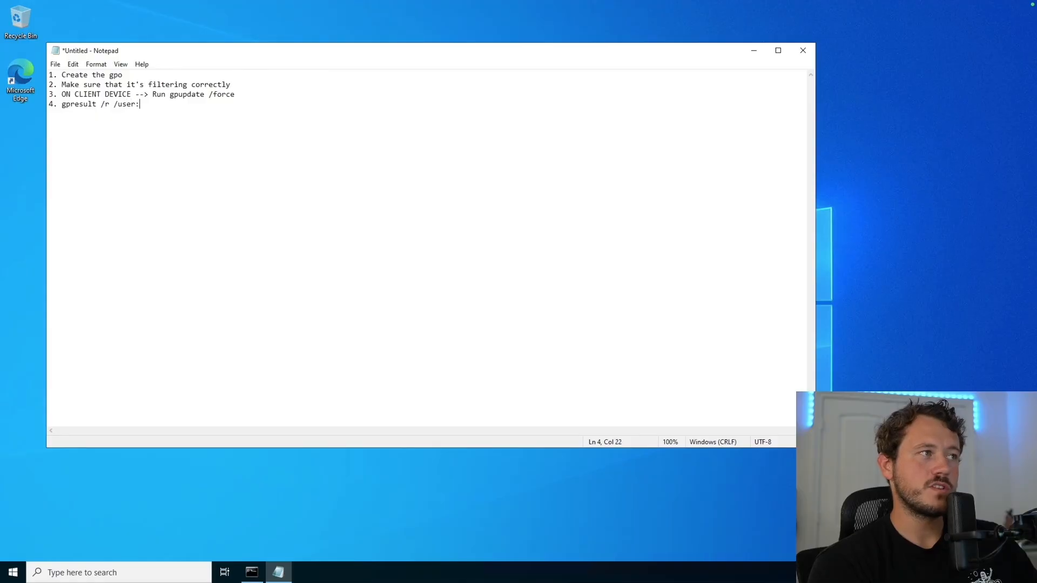
pyautogui.write('<username>')
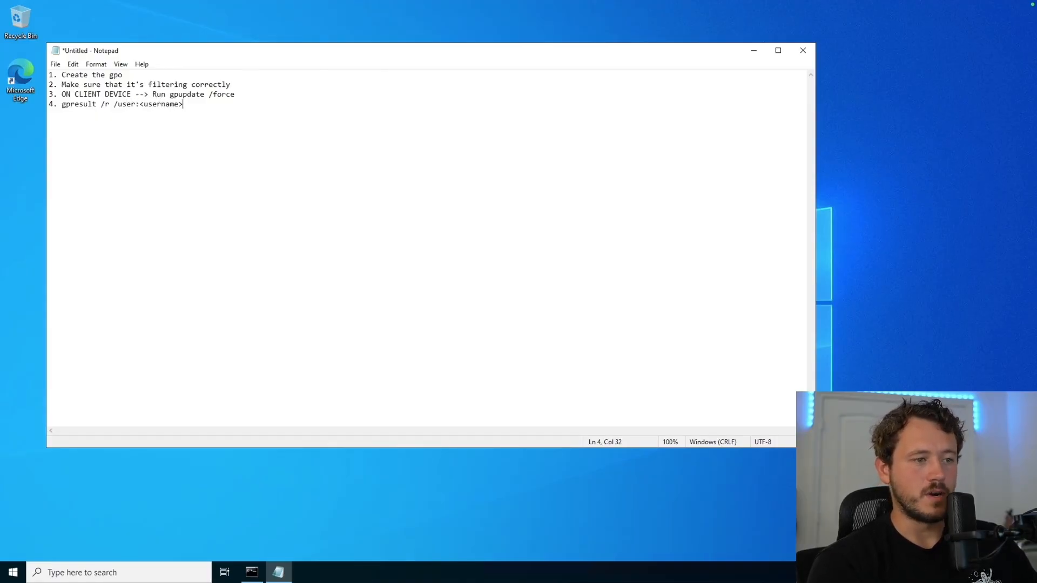
pyautogui.press('BackSpace')
pyautogui.press('BackSpace')
pyautogui.press('BackSpace')
pyautogui.press('BackSpace')
pyautogui.press('BackSpace')
pyautogui.press('BackSpace')
pyautogui.press('BackSpace')
pyautogui.press('BackSpace')
pyautogui.press('BackSpace')
pyautogui.press('BackSpace')
pyautogui.press('BackSpace')
pyautogui.press('BackSpace')
pyautogui.press('BackSpace')
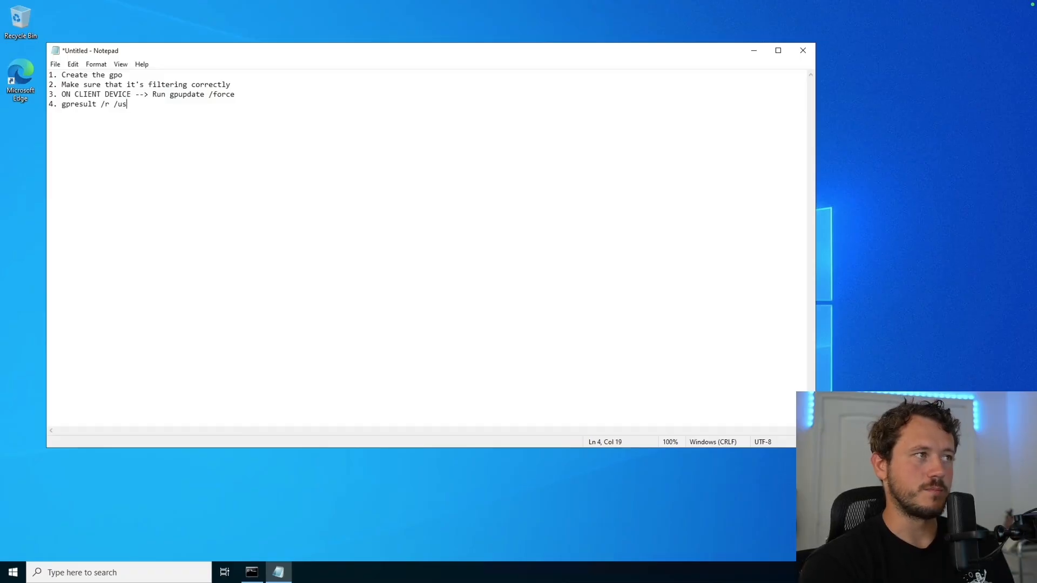
pyautogui.press('BackSpace')
pyautogui.press('BackSpace')
pyautogui.press('BackSpace')
pyautogui.press('BackSpace')
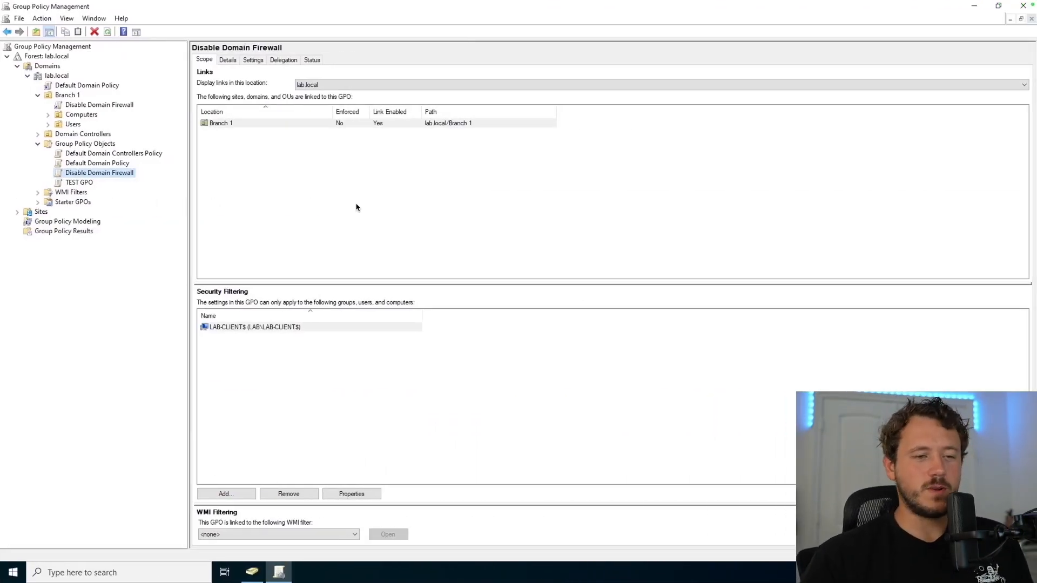
# Step: Add Authenticated Users to Disable Domain Firewall's security filtering
pyautogui.click(270, 336)
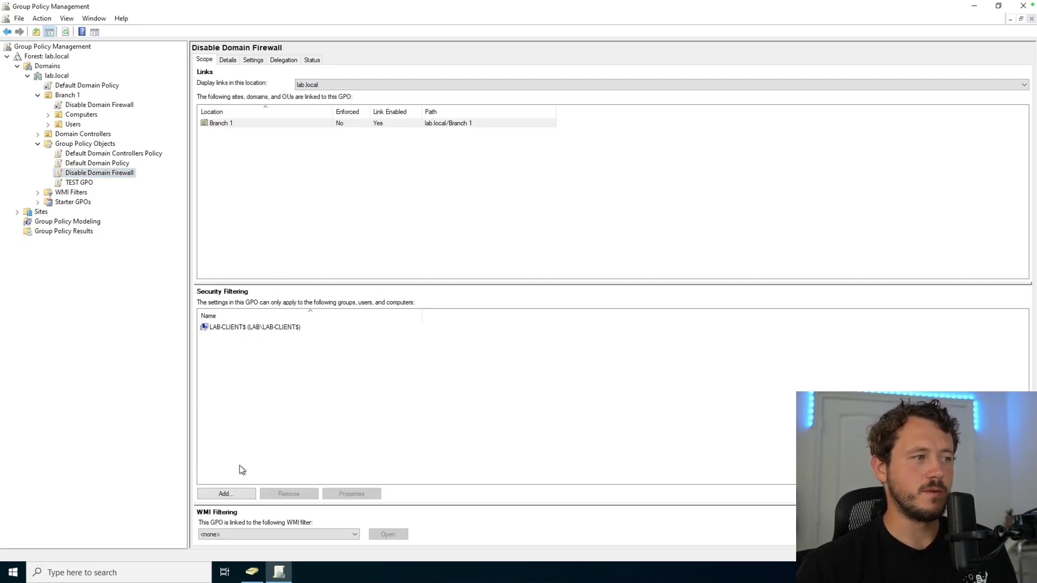
pyautogui.click(232, 498)
pyautogui.write('authent')
pyautogui.press('Return')
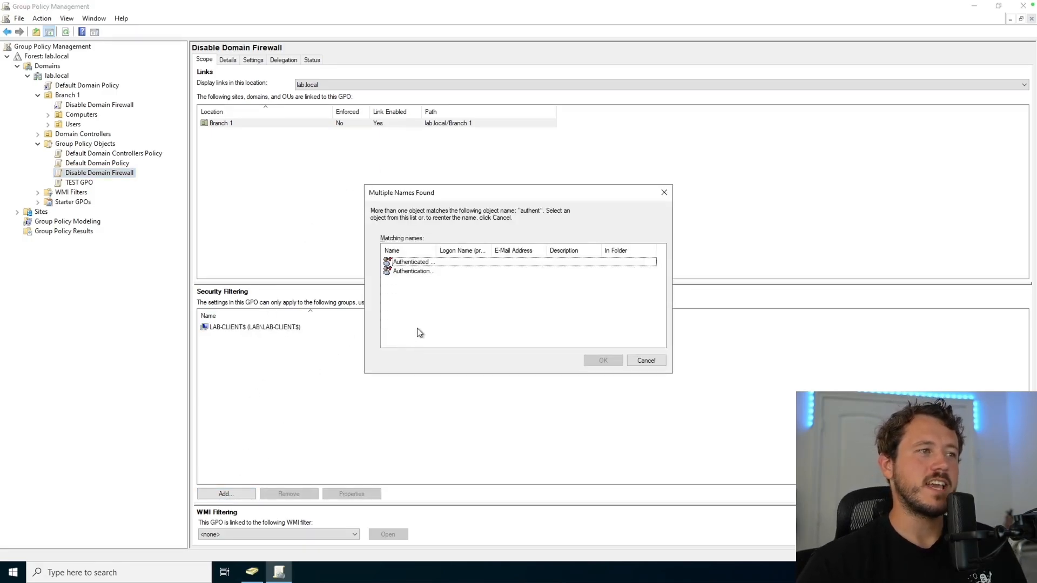
pyautogui.click(443, 264)
pyautogui.click(602, 360)
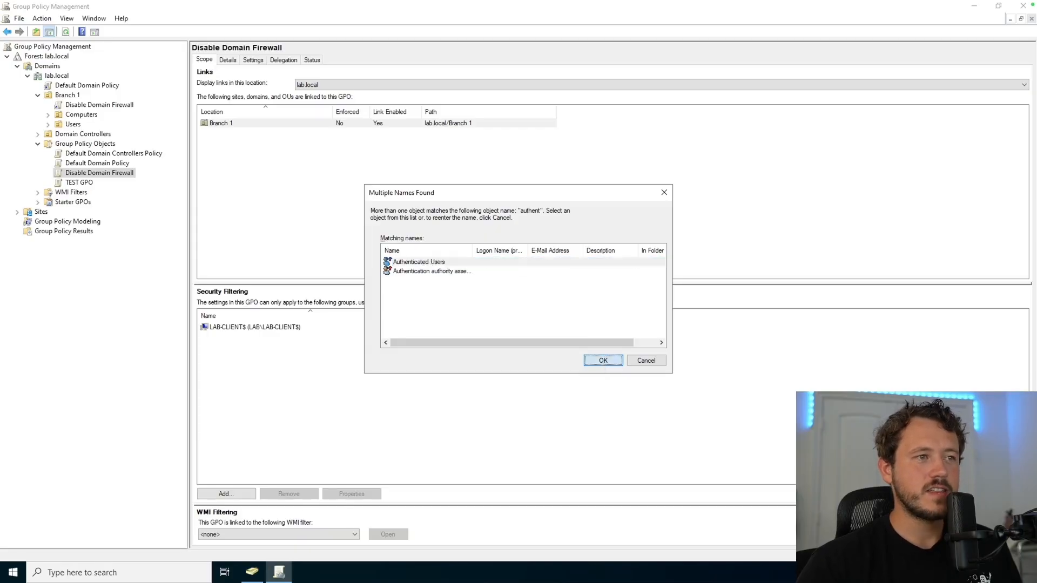
# Step: Remove LAB-CLIENTS$ from the security filtering and confirm
pyautogui.click(259, 337)
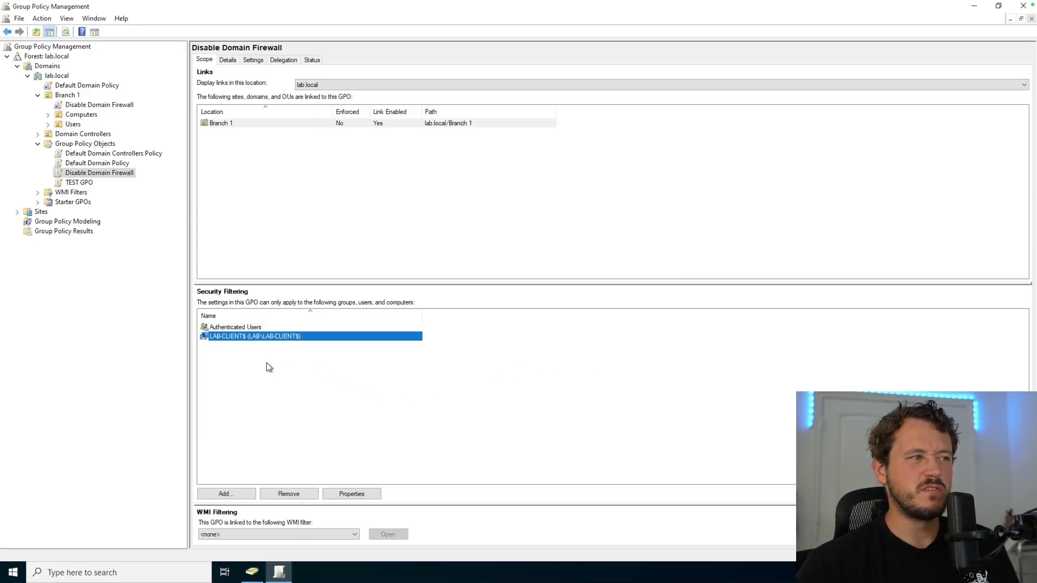
pyautogui.click(303, 492)
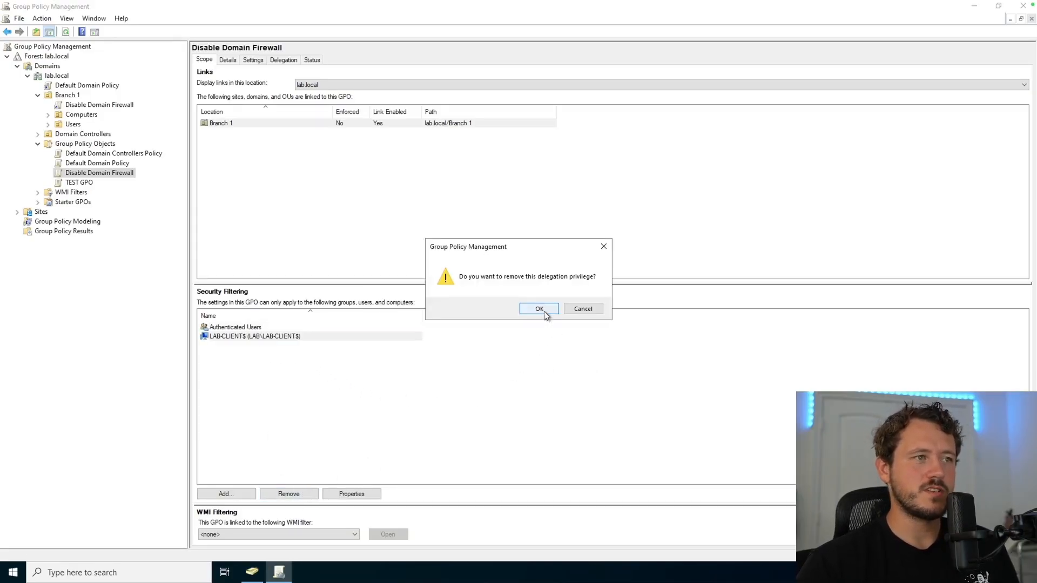
pyautogui.click(539, 308)
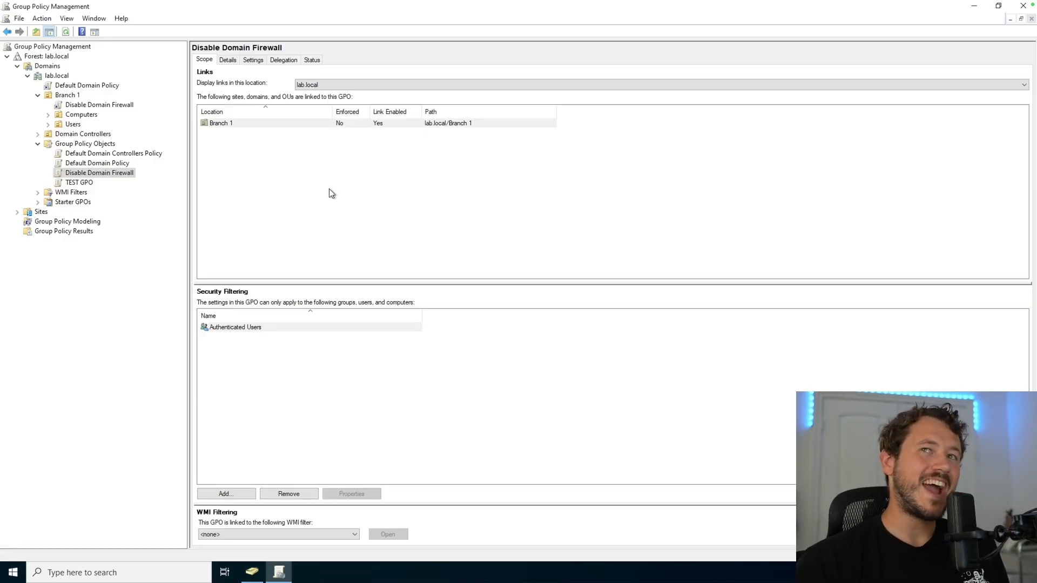
# Step: Create a new GPO named 'Hide Control Panel' under Group Policy Objects
pyautogui.rightClick(73, 147)
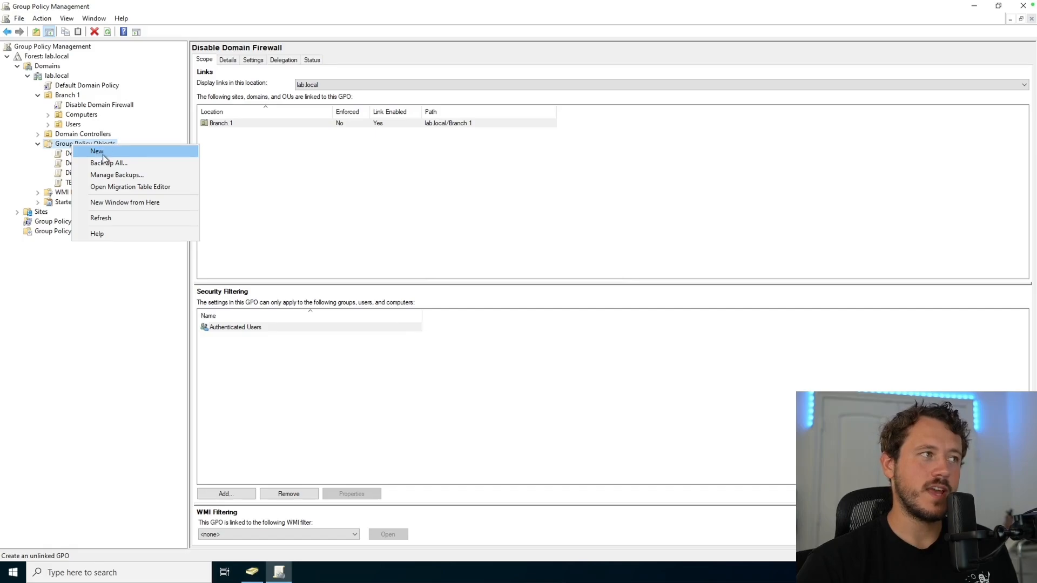
pyautogui.click(97, 152)
pyautogui.write('Hide C')
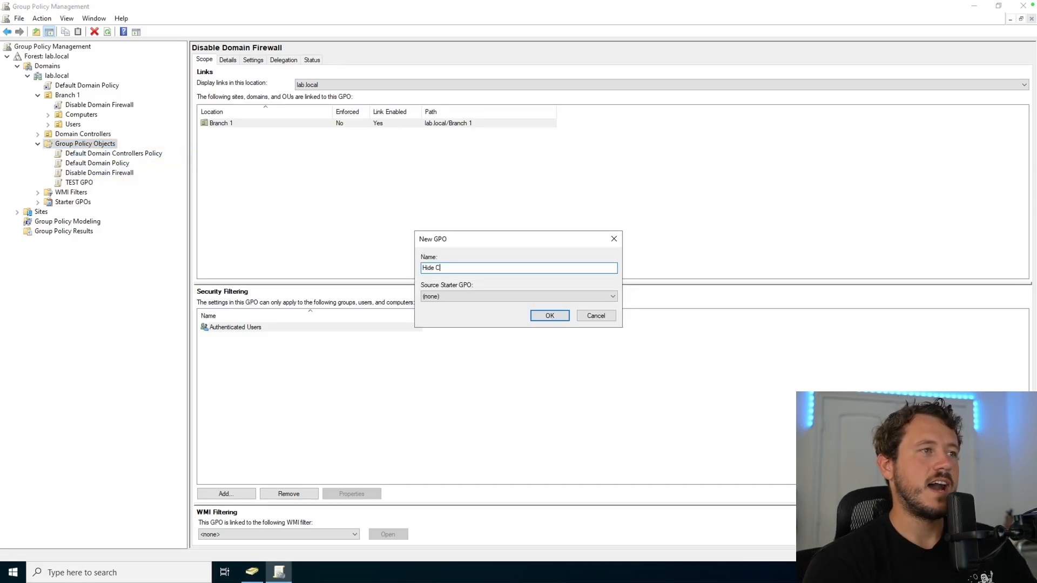
pyautogui.write('ontrol Panel')
pyautogui.press('Return')
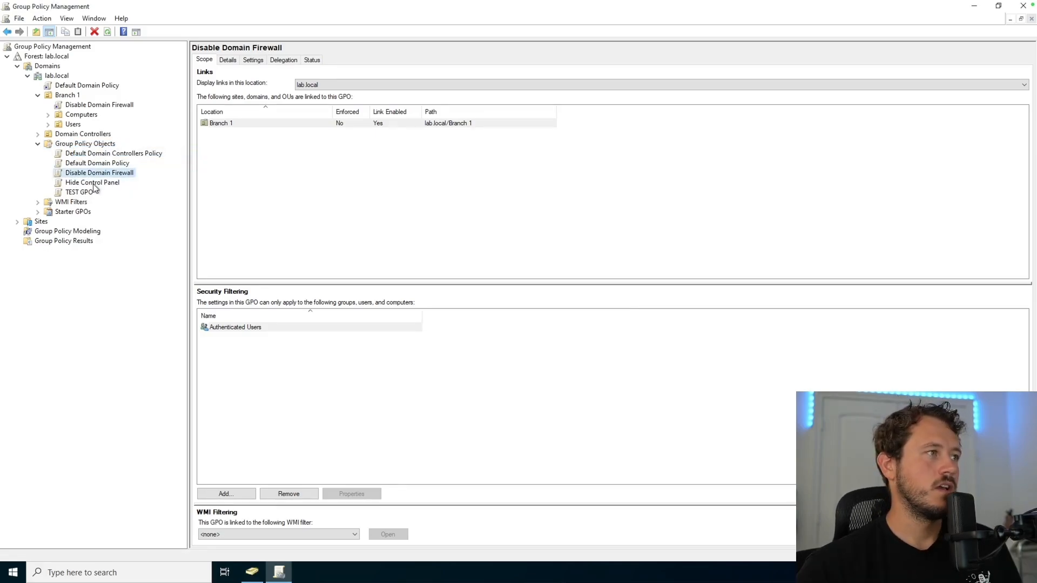
# Step: Enable the user policy Prohibit access to Control Panel and PC settings in that GPO
pyautogui.rightClick(93, 183)
pyautogui.click(116, 194)
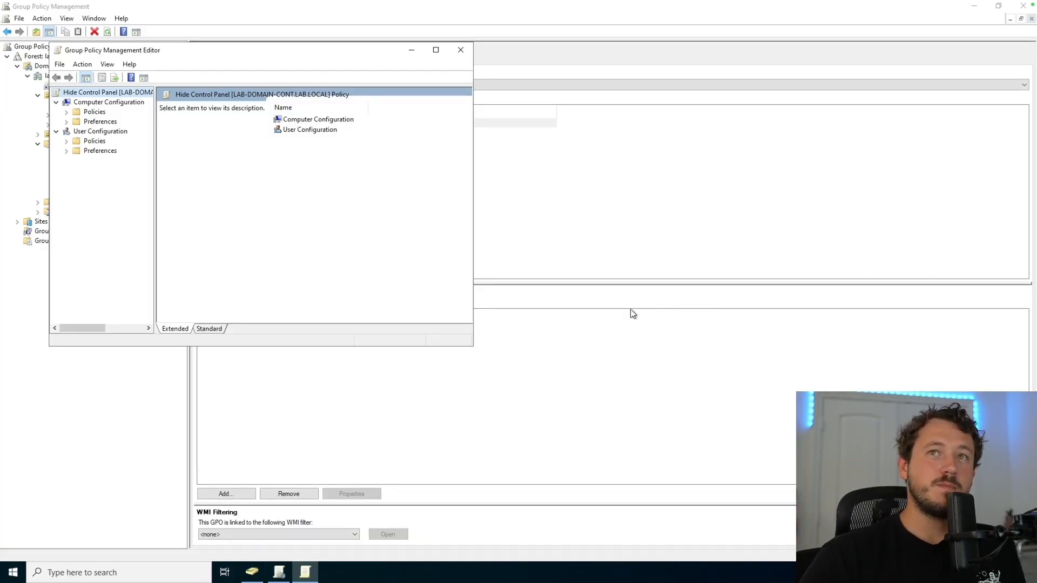
pyautogui.click(101, 132)
pyautogui.click(66, 141)
pyautogui.click(77, 171)
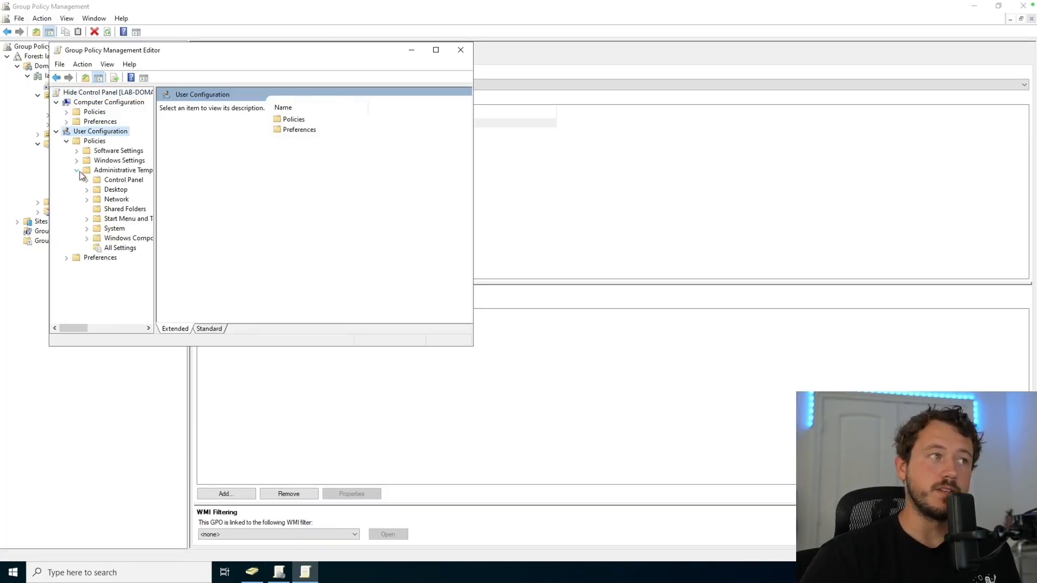
pyautogui.click(107, 182)
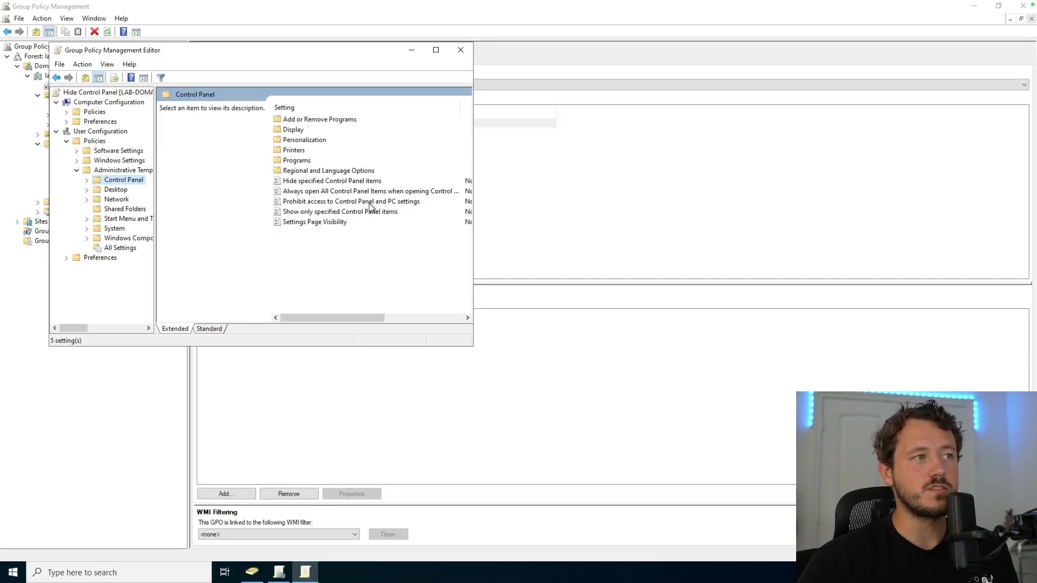
pyautogui.click(372, 203)
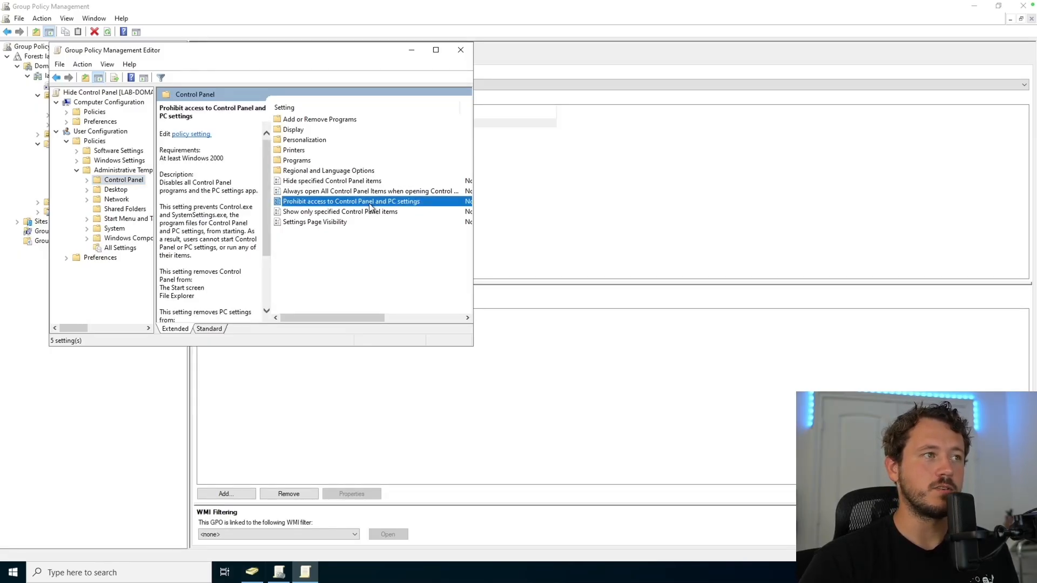
pyautogui.doubleClick(371, 205)
pyautogui.click(85, 140)
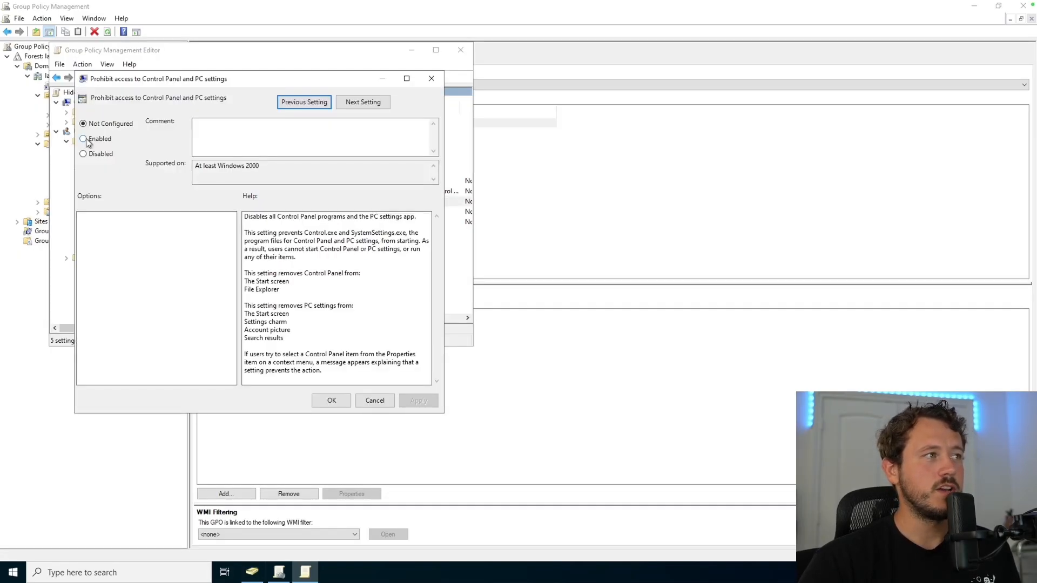
pyautogui.click(332, 402)
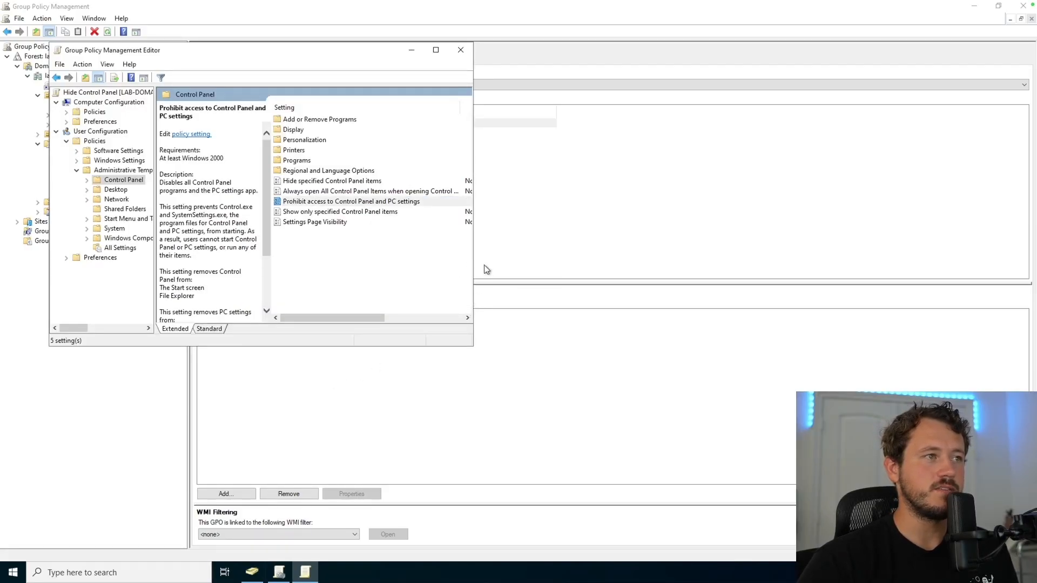
# Step: Check the policy shows Enabled, close the editor, and reselect the Hide Control Panel GPO
pyautogui.moveTo(473, 264); pyautogui.dragTo(584, 261)
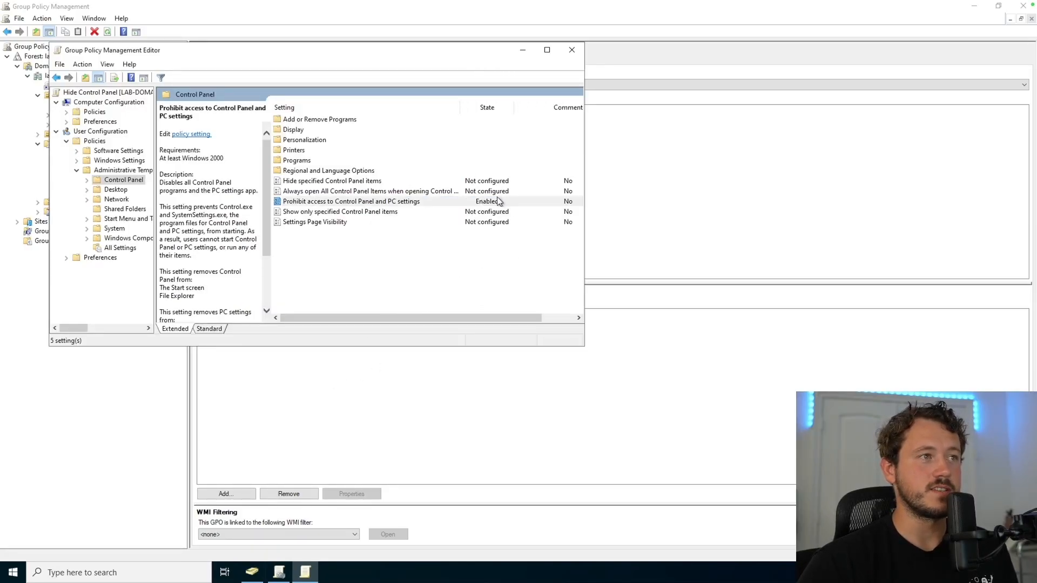
pyautogui.click(573, 54)
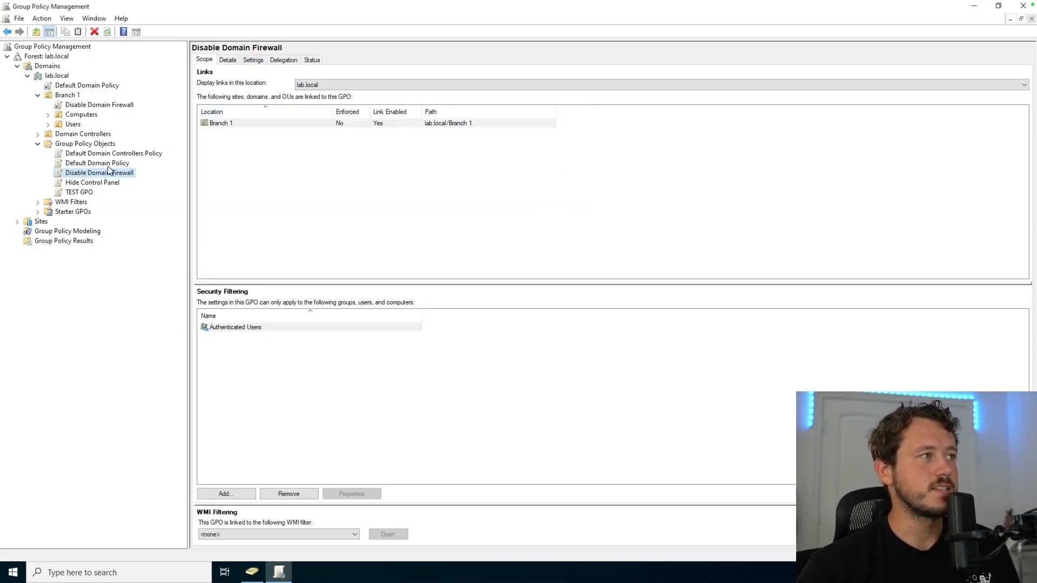
pyautogui.click(88, 183)
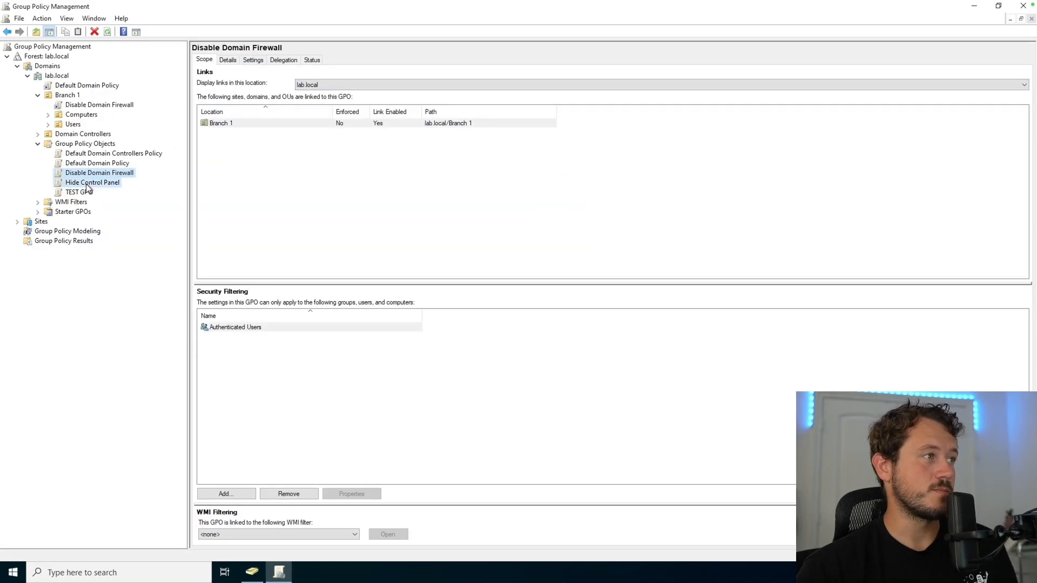
# Step: Review the Hide Control Panel settings report past the IE warning, then return to Scope
pyautogui.click(254, 59)
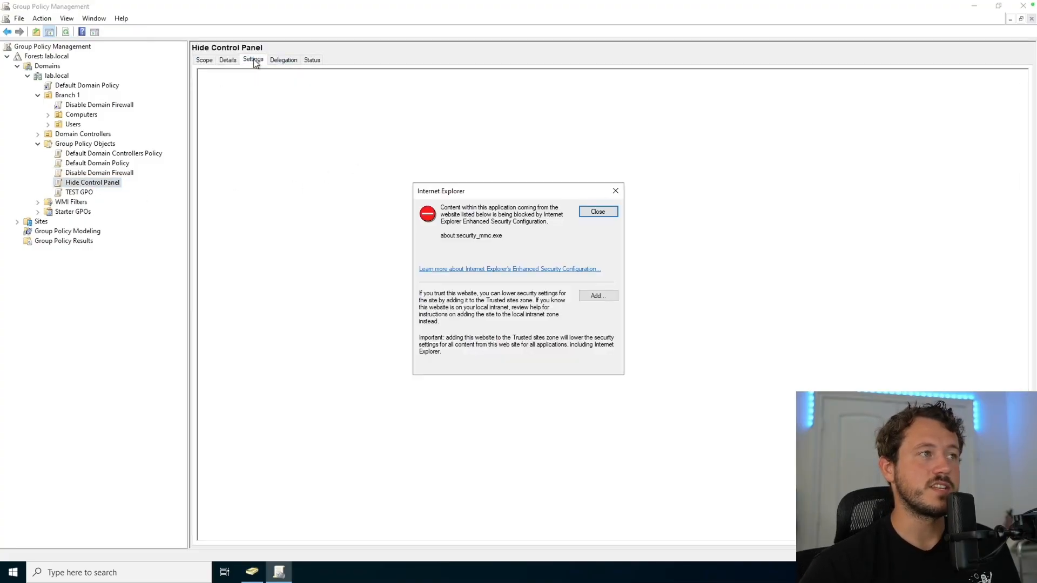
pyautogui.click(598, 211)
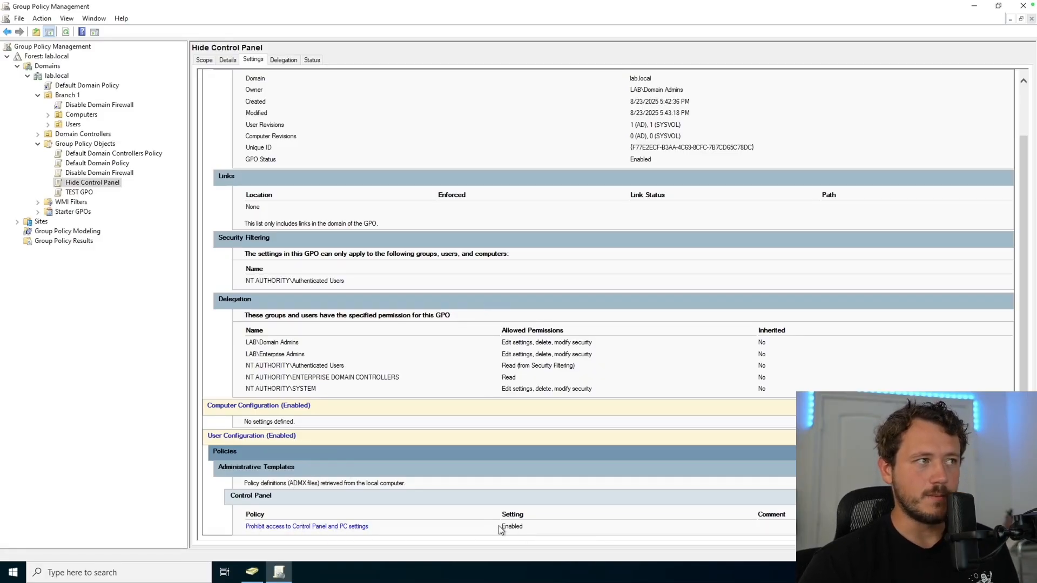
pyautogui.click(206, 63)
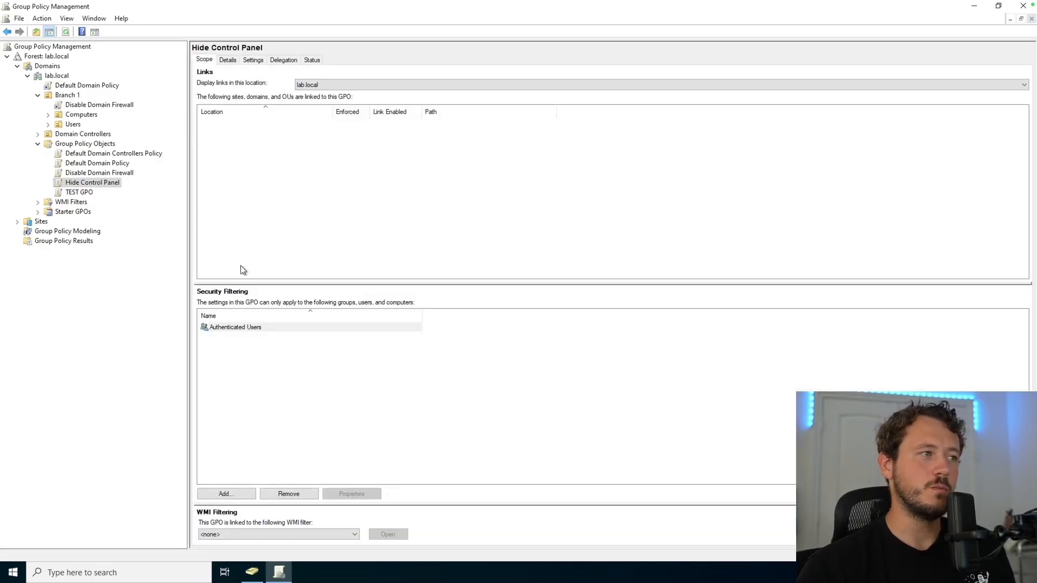
# Step: Add the domain user to security filtering and remove Authenticated Users
pyautogui.click(229, 332)
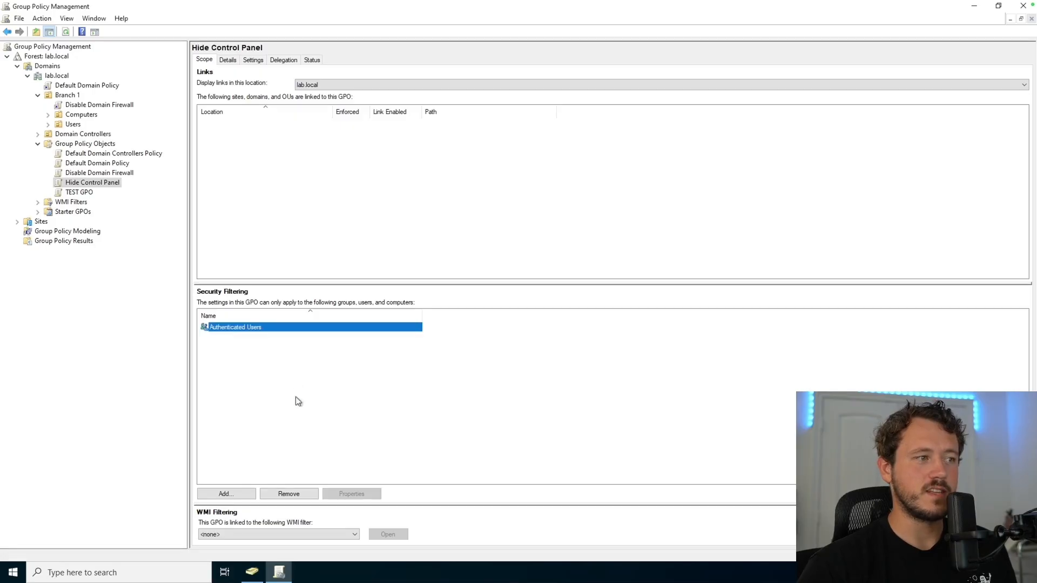
pyautogui.click(232, 496)
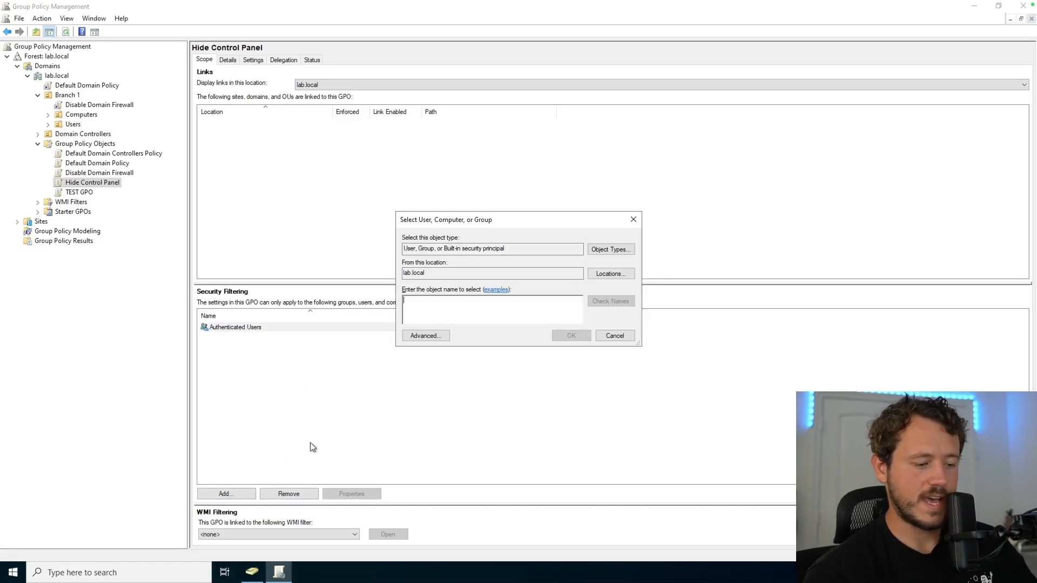
pyautogui.press('Return')
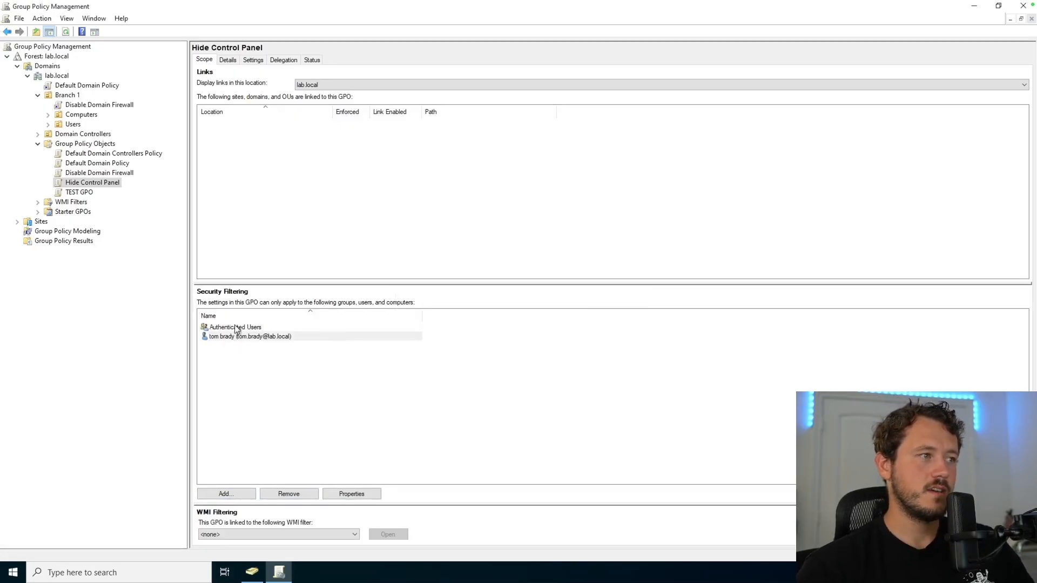
pyautogui.click(238, 328)
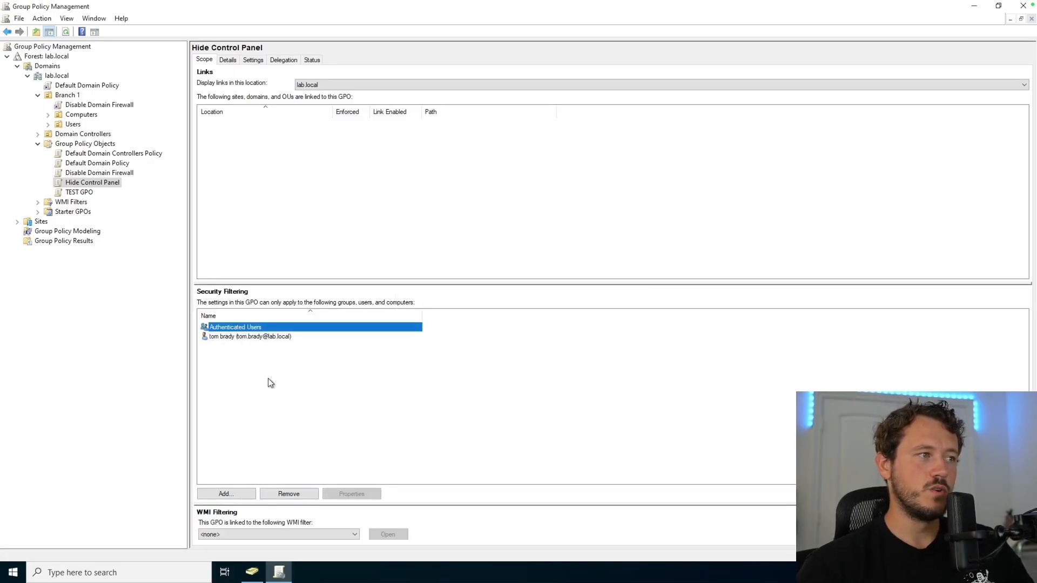
pyautogui.click(292, 495)
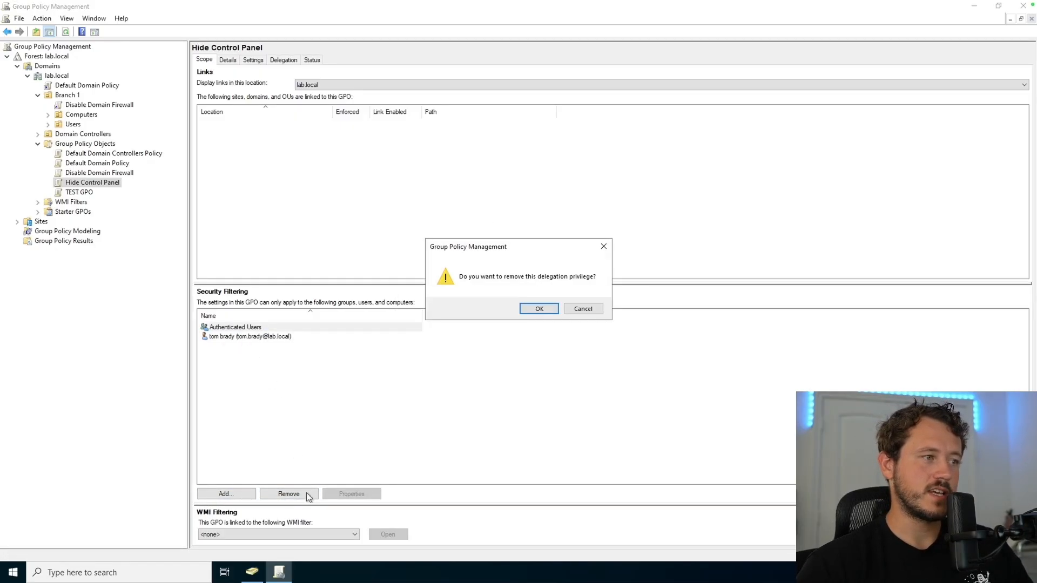
pyautogui.click(538, 310)
pyautogui.click(556, 328)
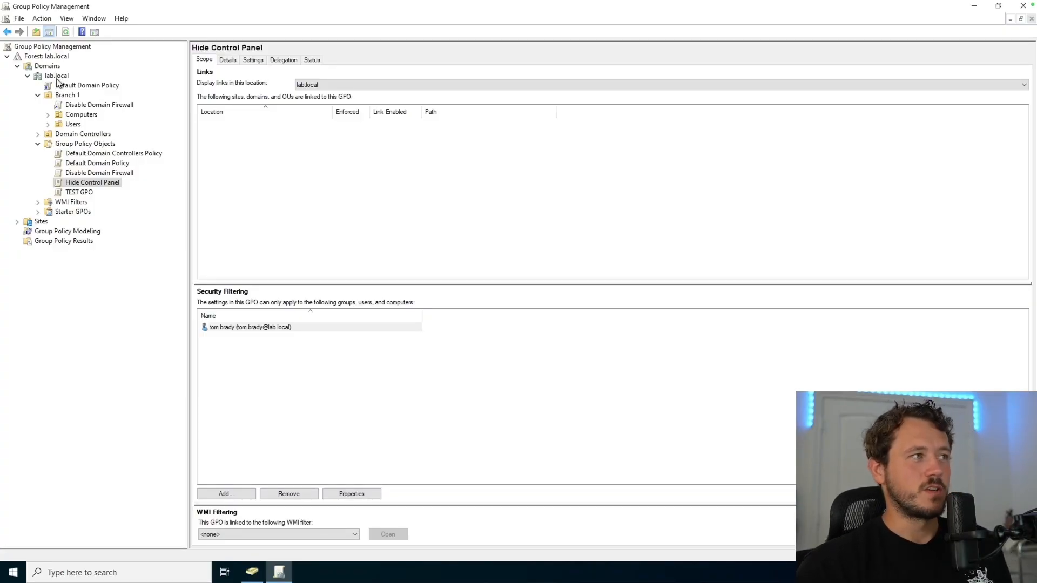
# Step: Link the existing Hide Control Panel GPO to the lab.local domain
pyautogui.rightClick(56, 77)
pyautogui.click(99, 98)
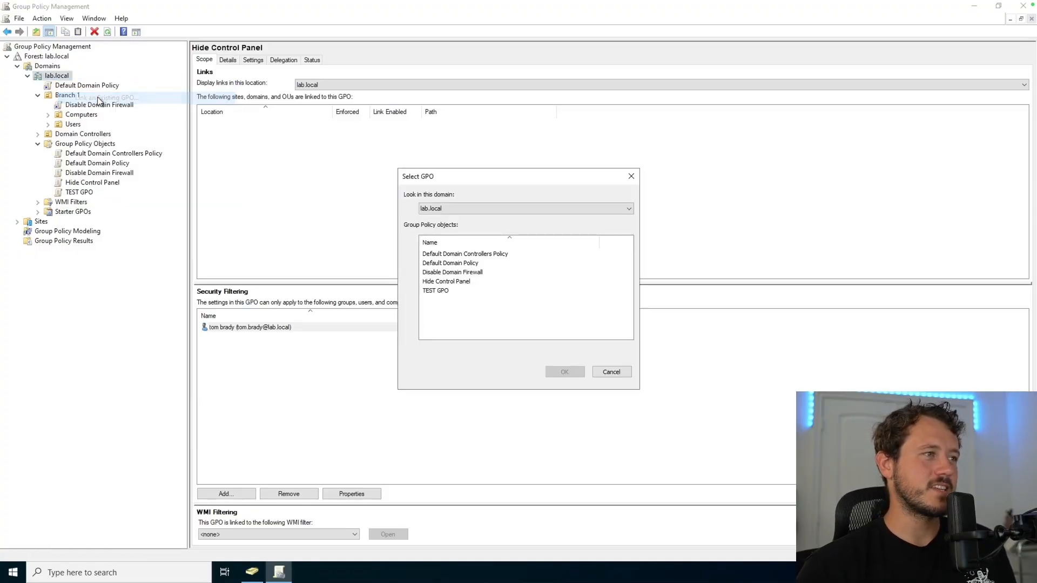
pyautogui.click(458, 281)
pyautogui.click(564, 372)
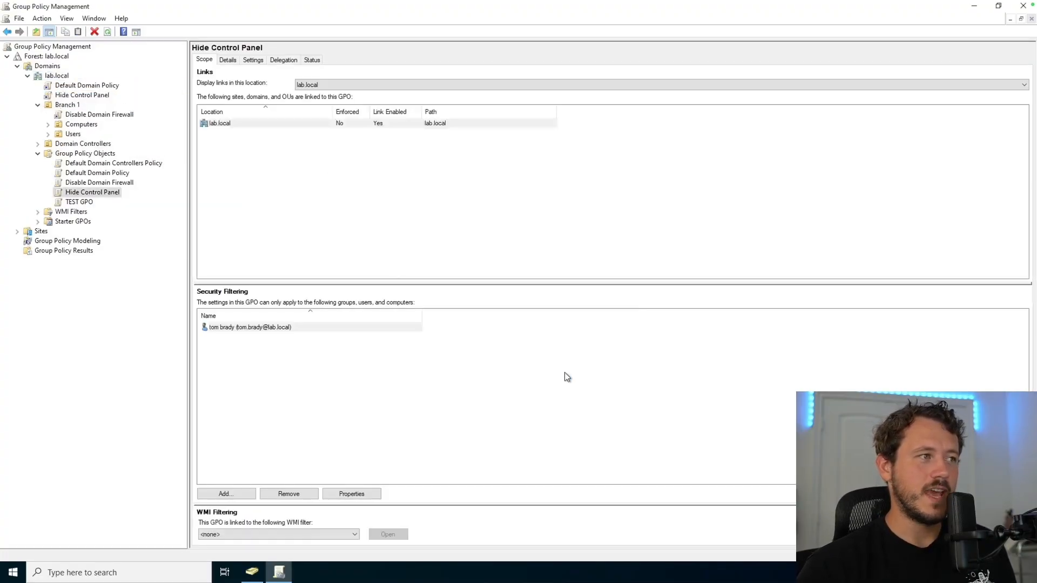
pyautogui.click(259, 326)
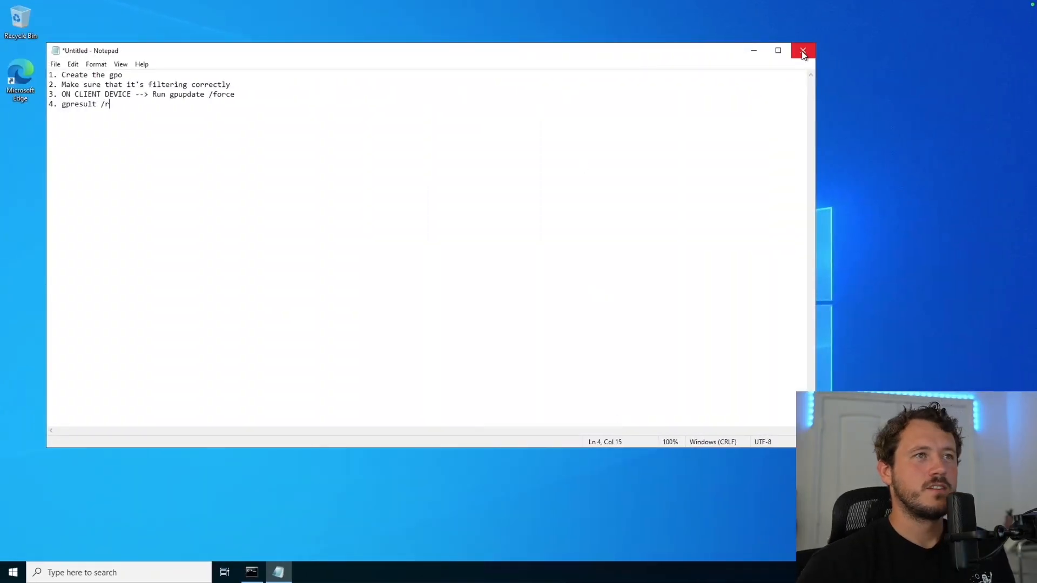
# Step: Discard the unsaved notes and end the current remote desktop session
pyautogui.click(803, 51)
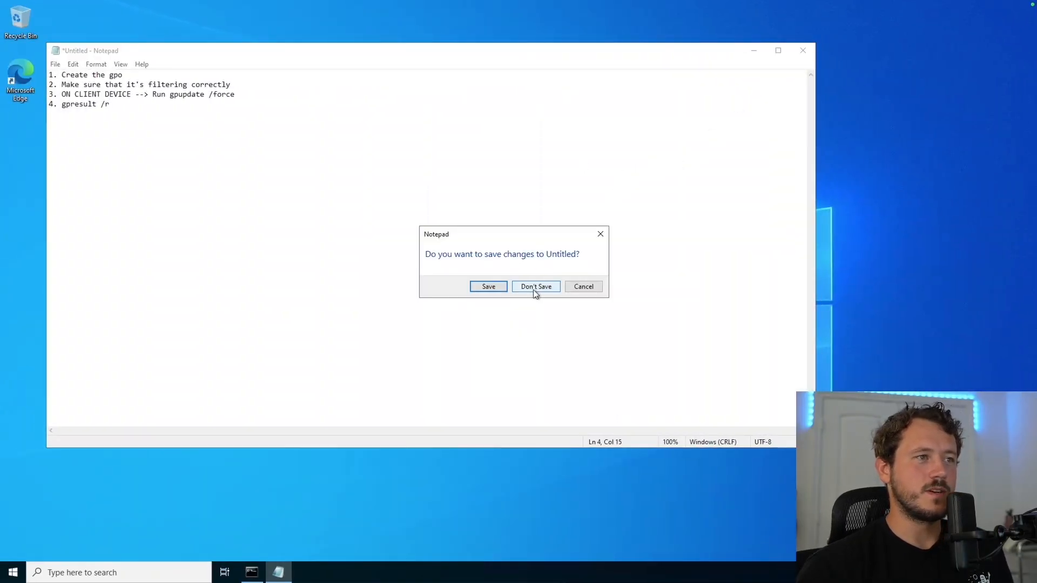
pyautogui.click(534, 287)
pyautogui.moveTo(9, 23)
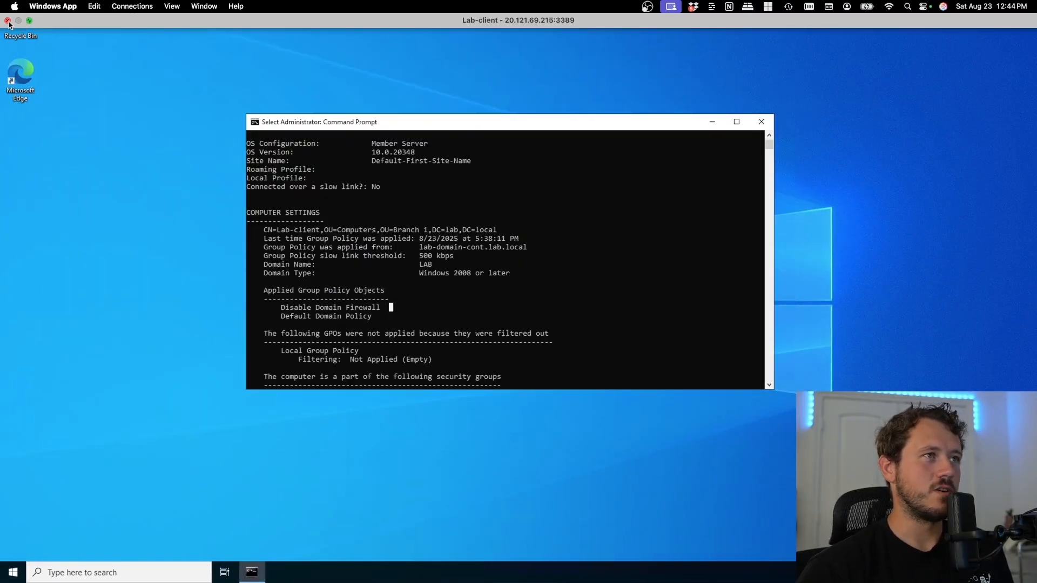
pyautogui.click(8, 20)
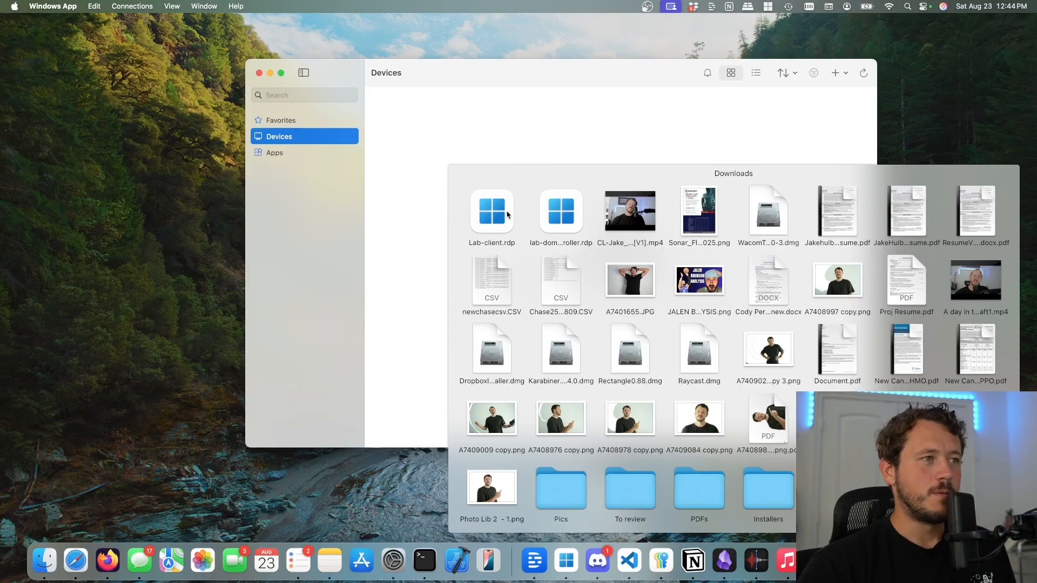
# Step: Reconnect to the lab client signed in as the filtered domain user with its password
pyautogui.click(507, 215)
pyautogui.doubleClick(524, 318)
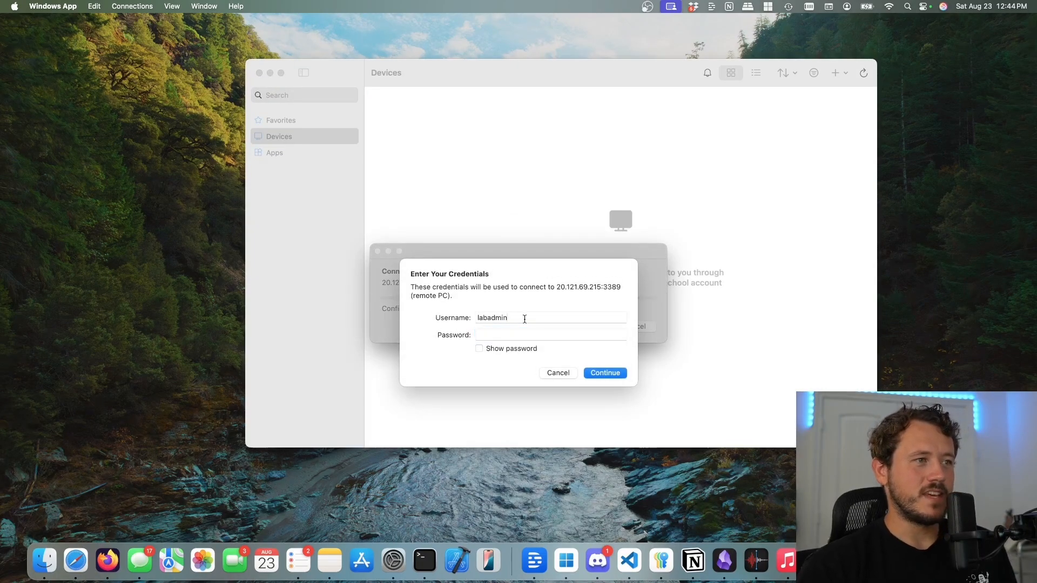
pyautogui.write('lab\\')
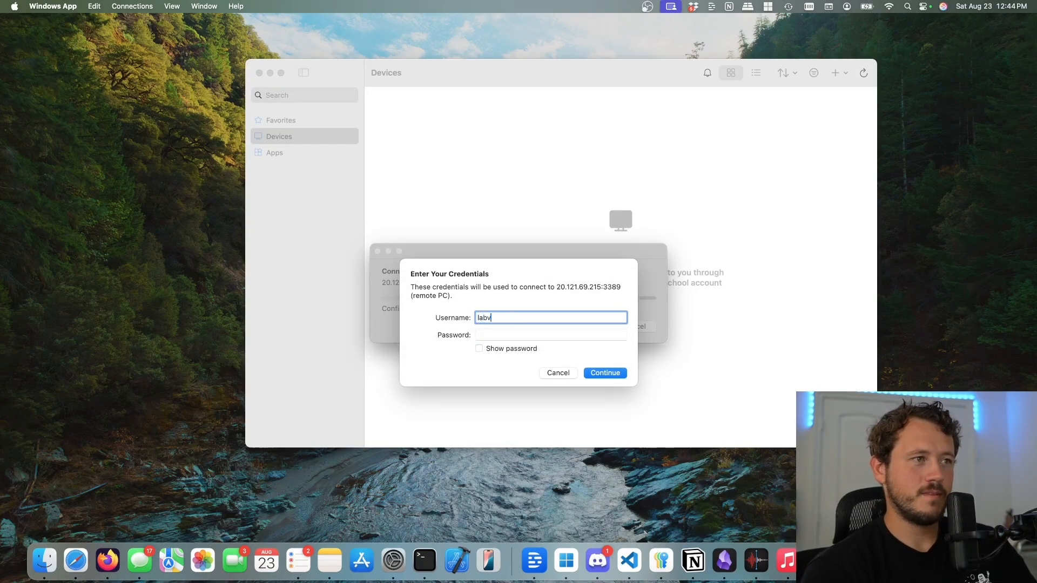
pyautogui.write('tom.brady')
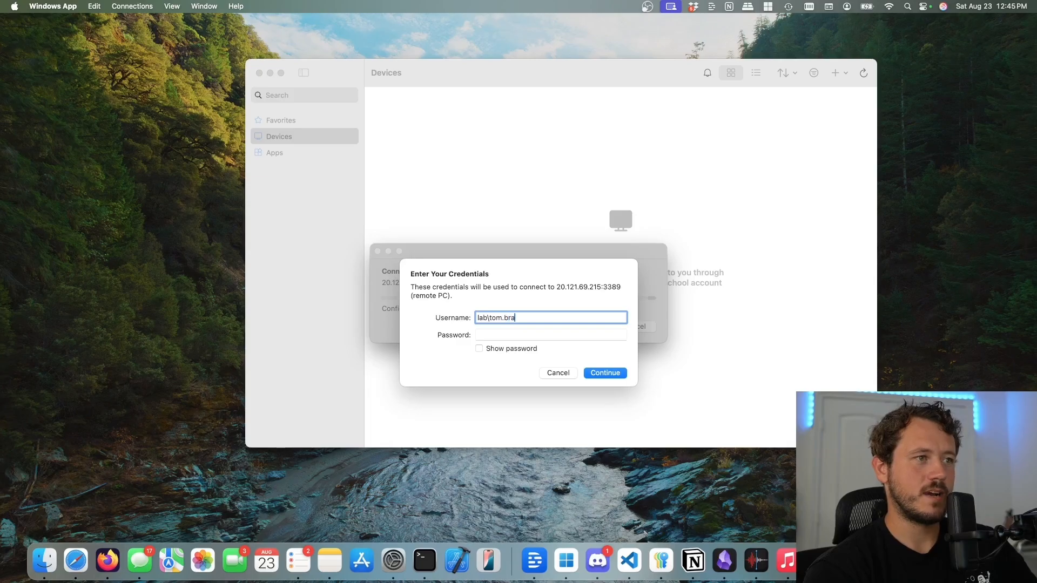
pyautogui.press('Tab')
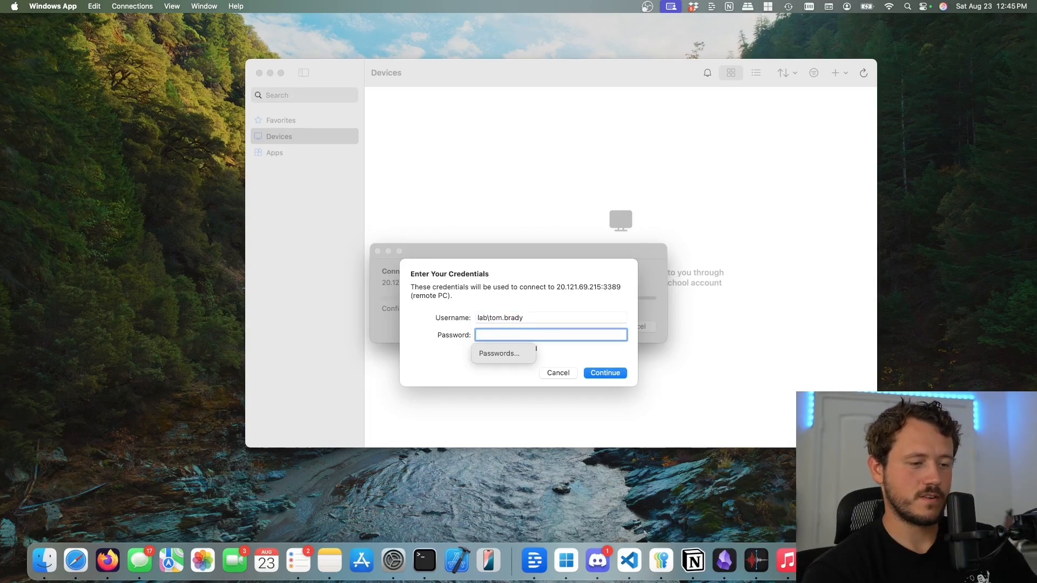
pyautogui.press('super+v')
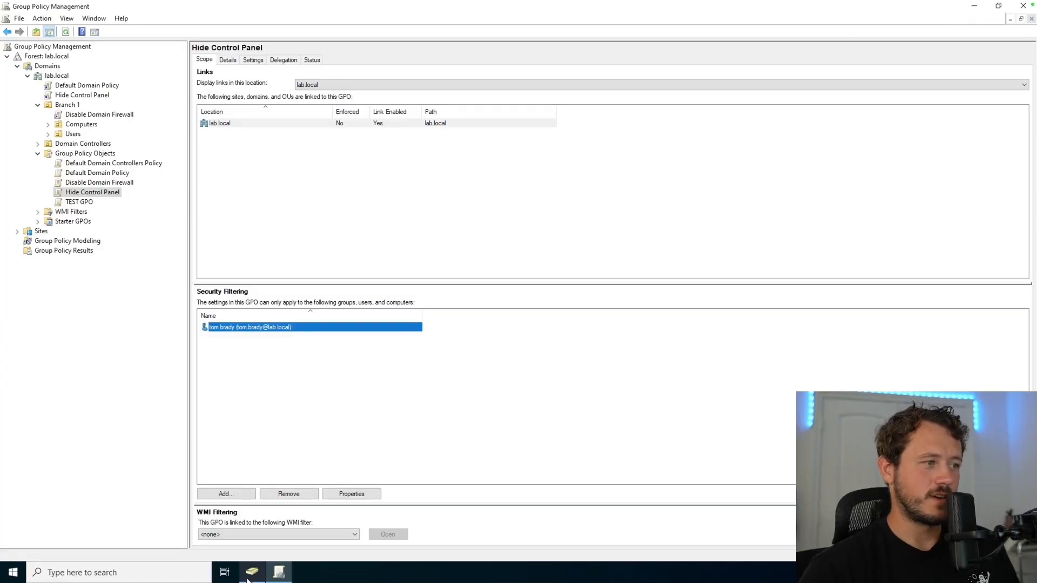
pyautogui.click(251, 572)
pyautogui.click(204, 198)
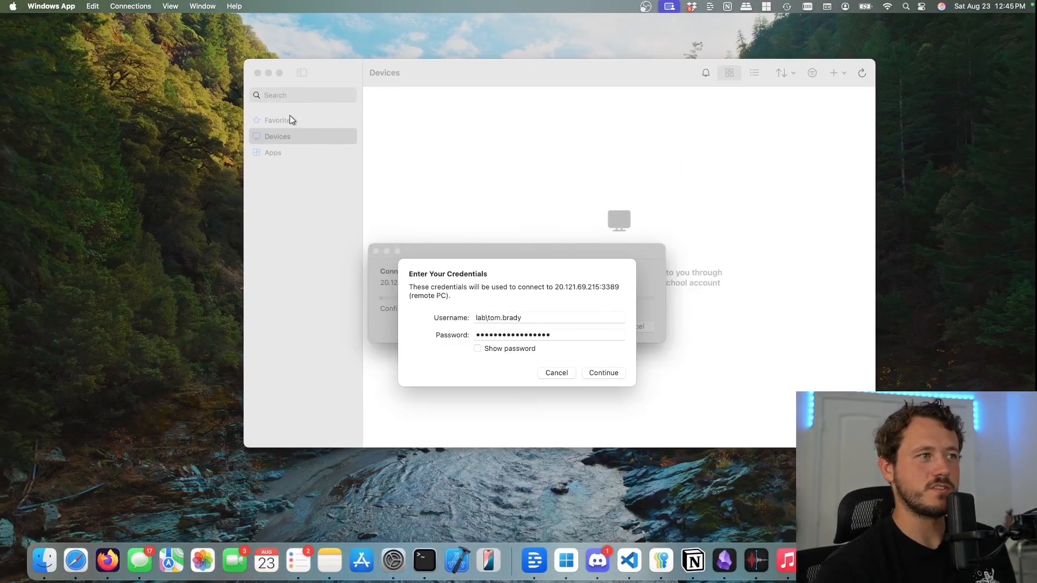
pyautogui.click(527, 330)
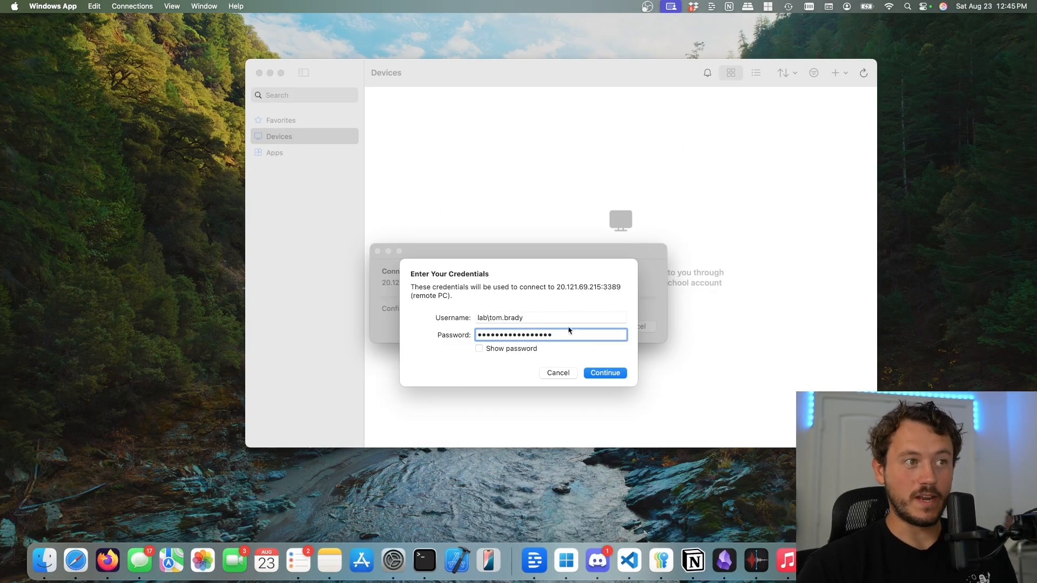
pyautogui.click(607, 373)
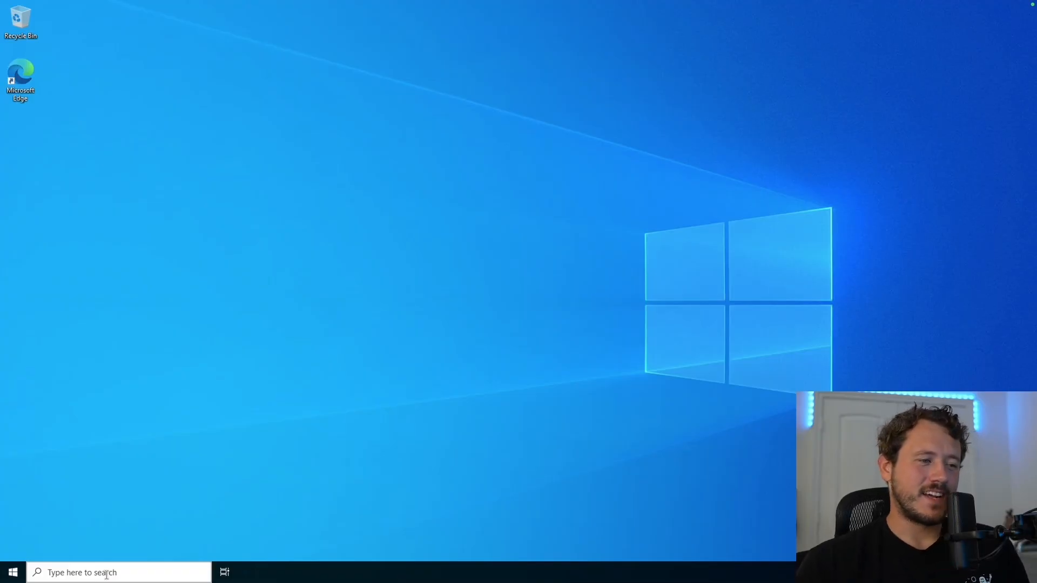
pyautogui.click(107, 573)
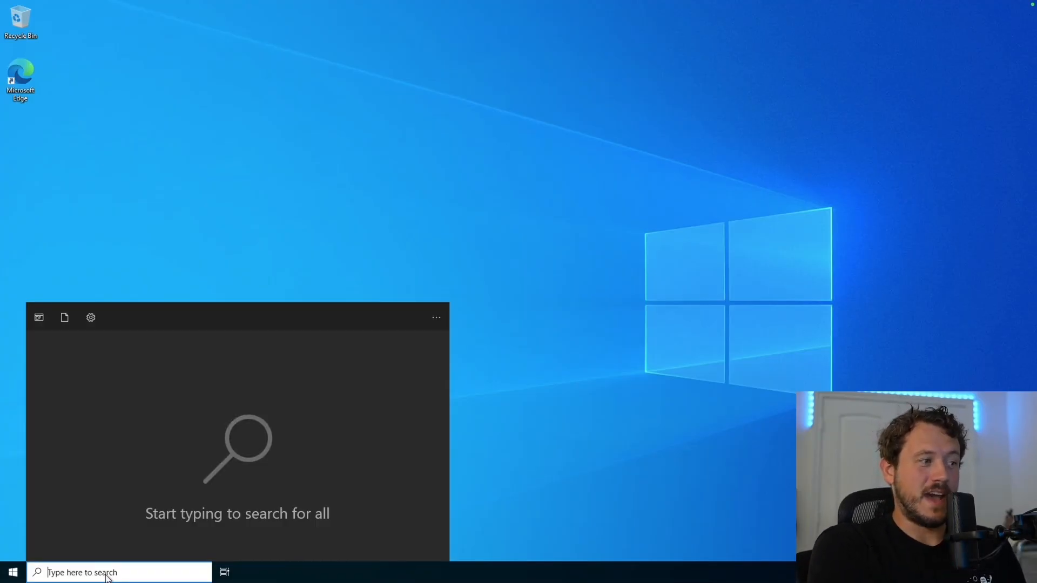
pyautogui.write('lusrmgr.msc')
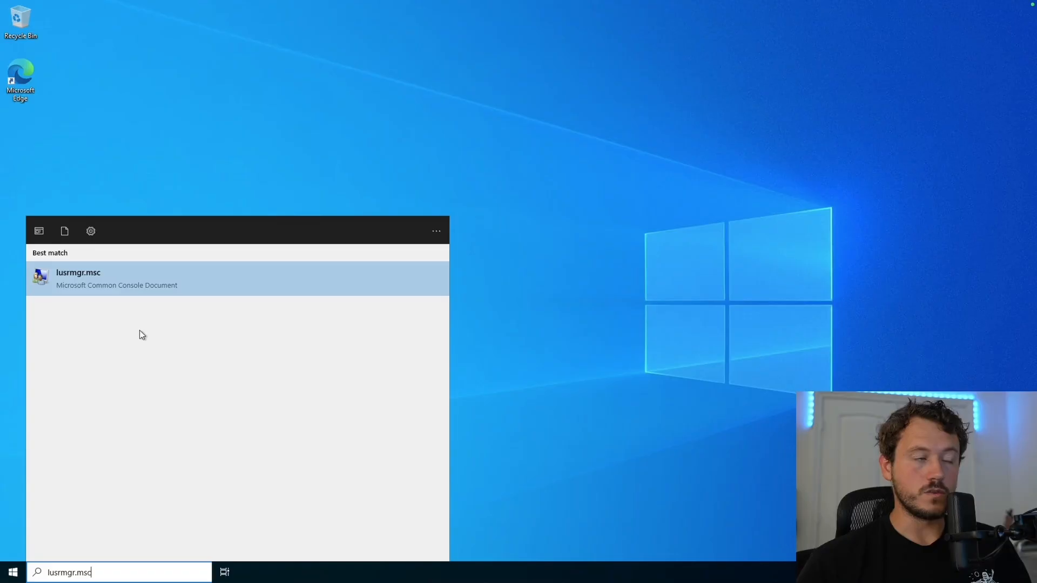
pyautogui.click(137, 280)
pyautogui.click(135, 165)
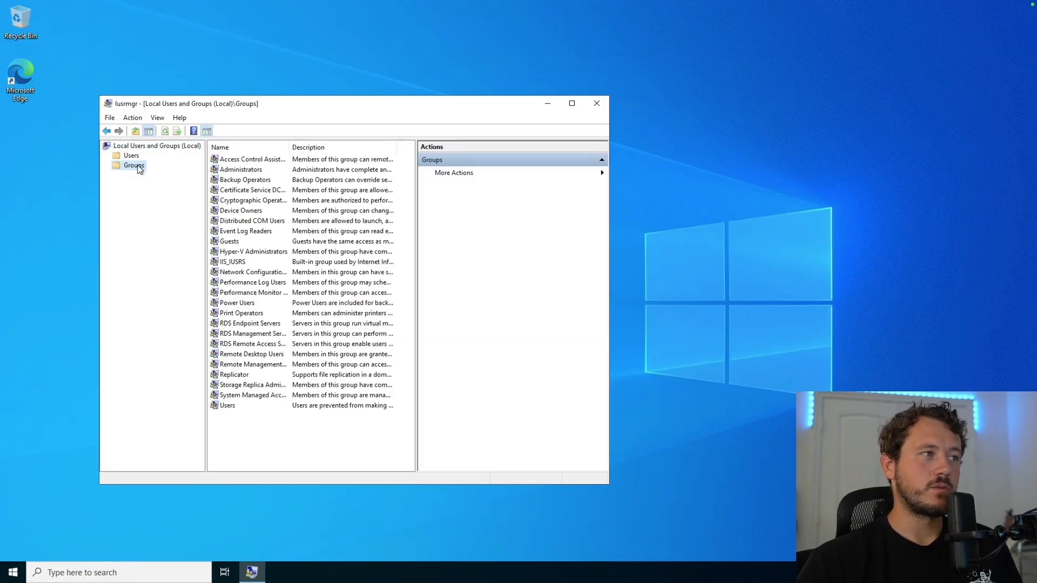
pyautogui.doubleClick(255, 355)
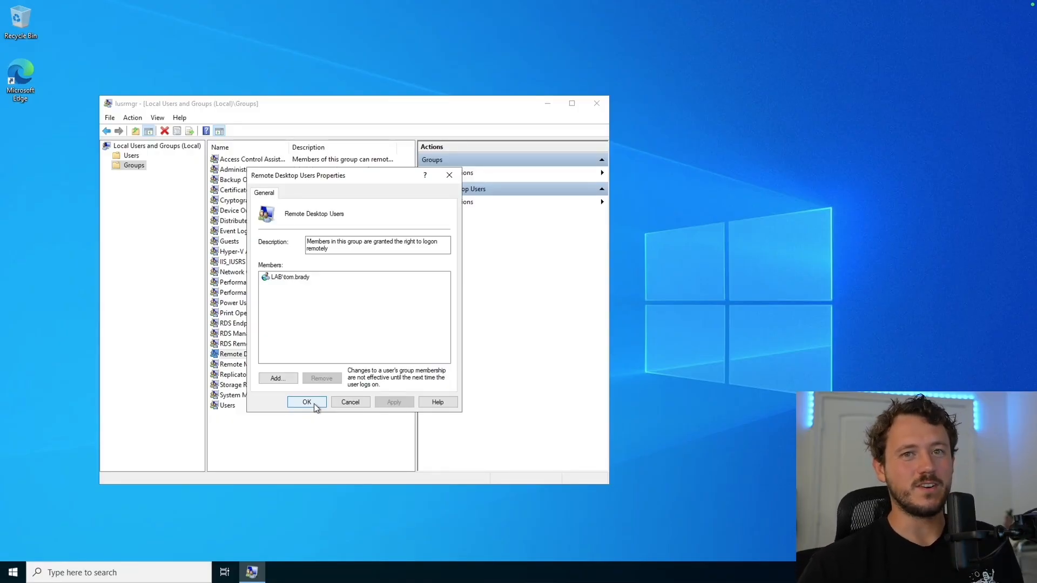
pyautogui.click(316, 405)
pyautogui.click(591, 108)
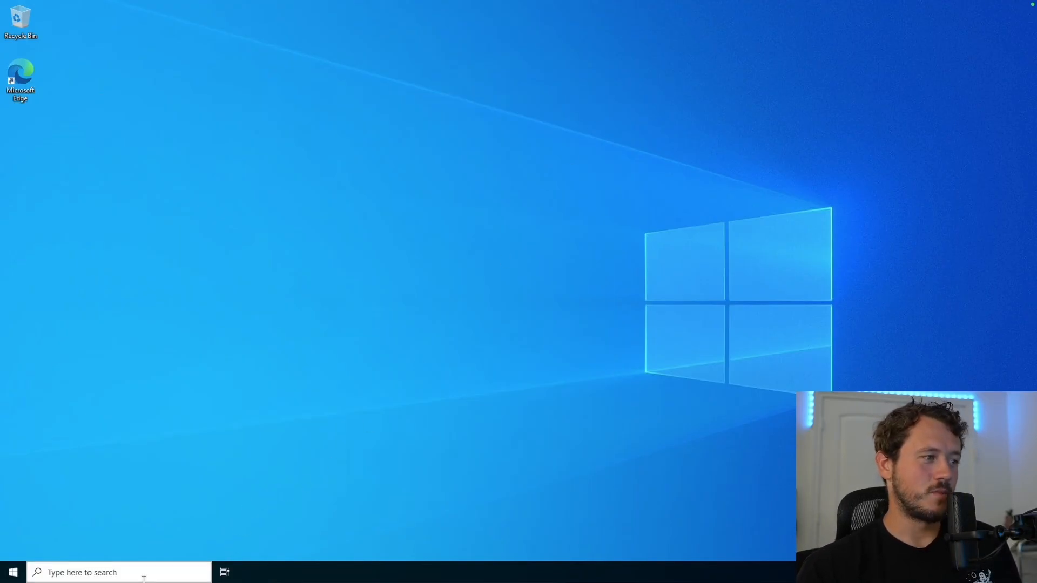
# Step: Open Command Prompt and run gpupdate /force
pyautogui.click(144, 577)
pyautogui.write('cmd')
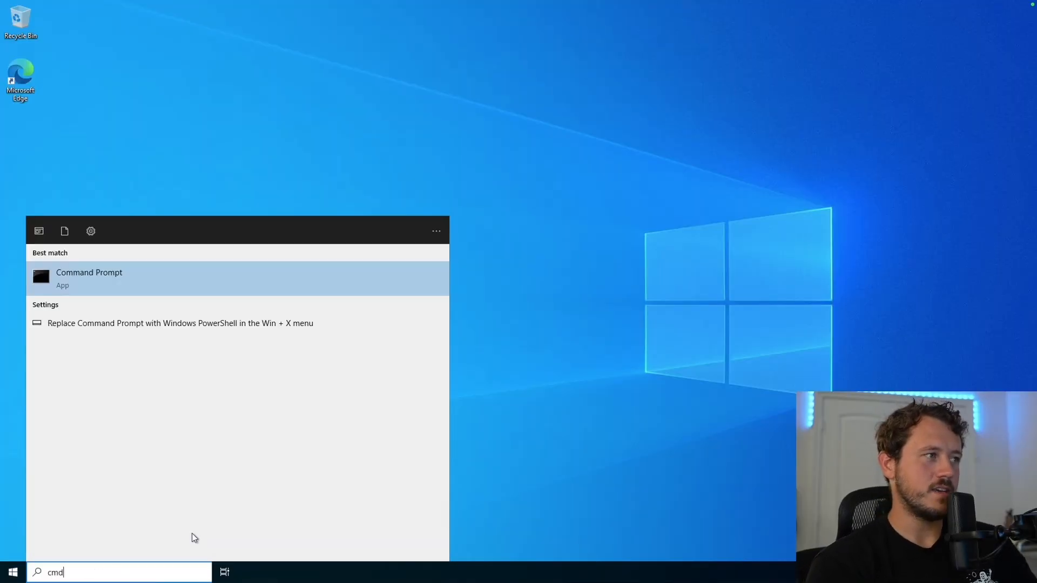
pyautogui.press('Return')
pyautogui.write('gpup')
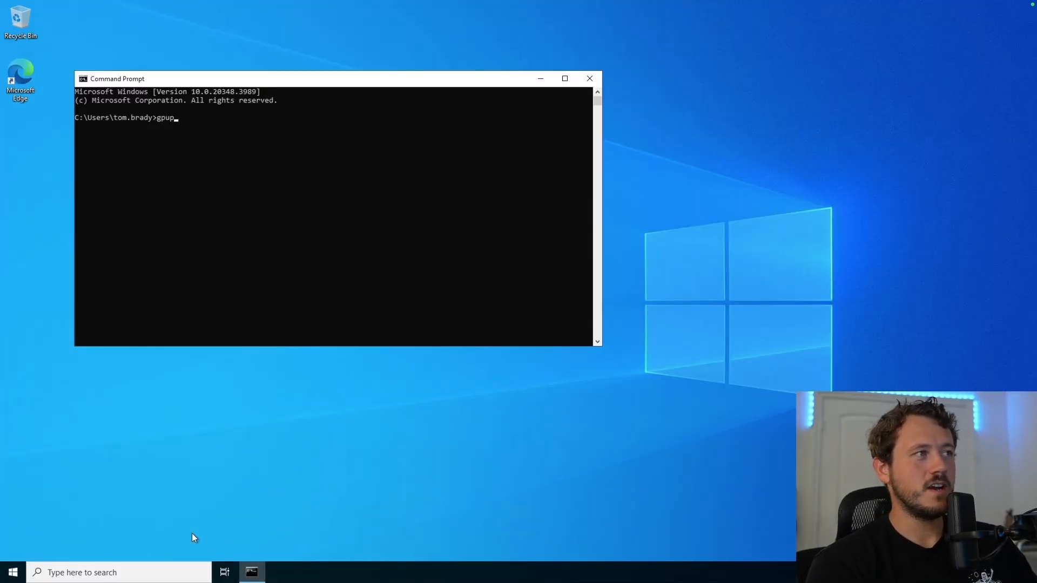
pyautogui.write('date /force')
pyautogui.press('Return')
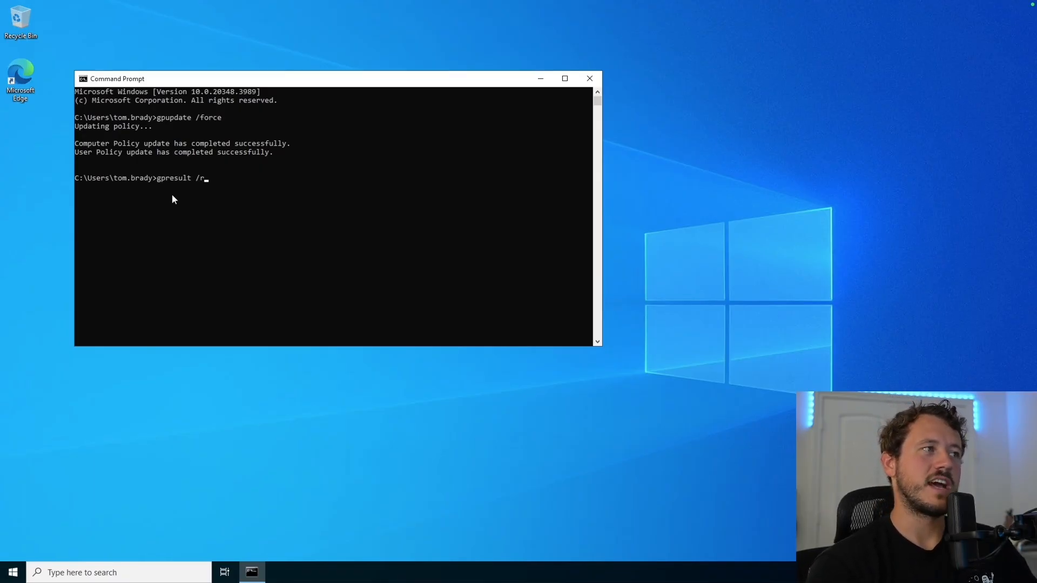
# Step: Run gpresult /r and scroll the output, which lists no applied GPOs
pyautogui.press('Return')
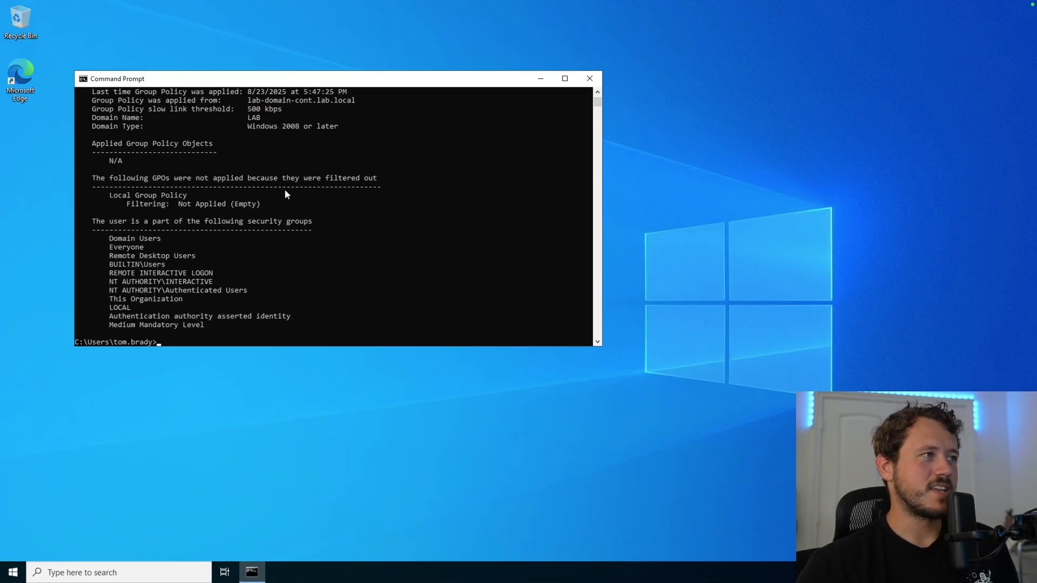
pyautogui.scroll(-1, 287, 193)
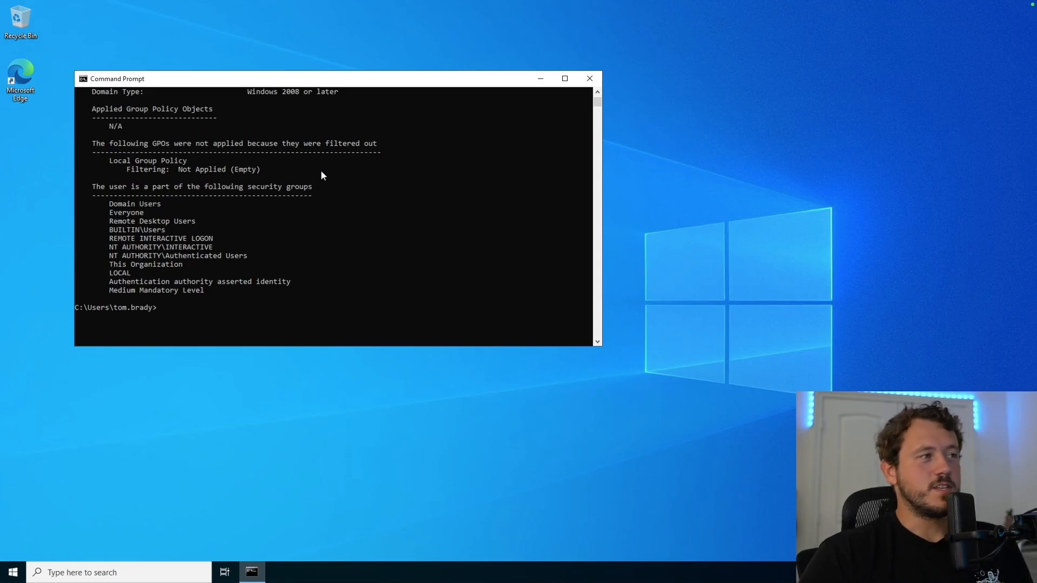
pyautogui.scroll(2, 311, 183)
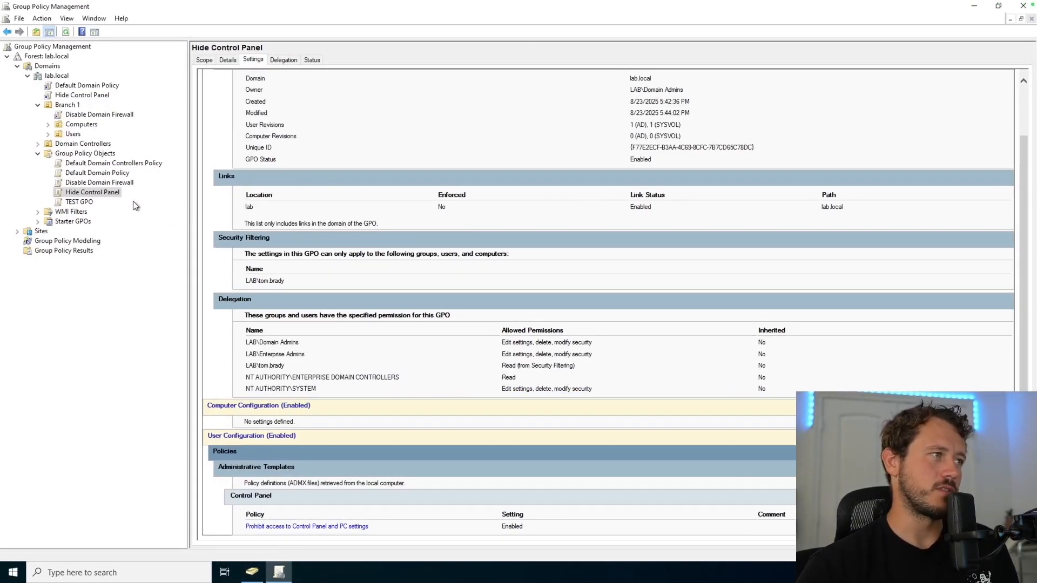
# Step: Select the Hide Control Panel GPO and dismiss the blocked-content warning
pyautogui.click(90, 194)
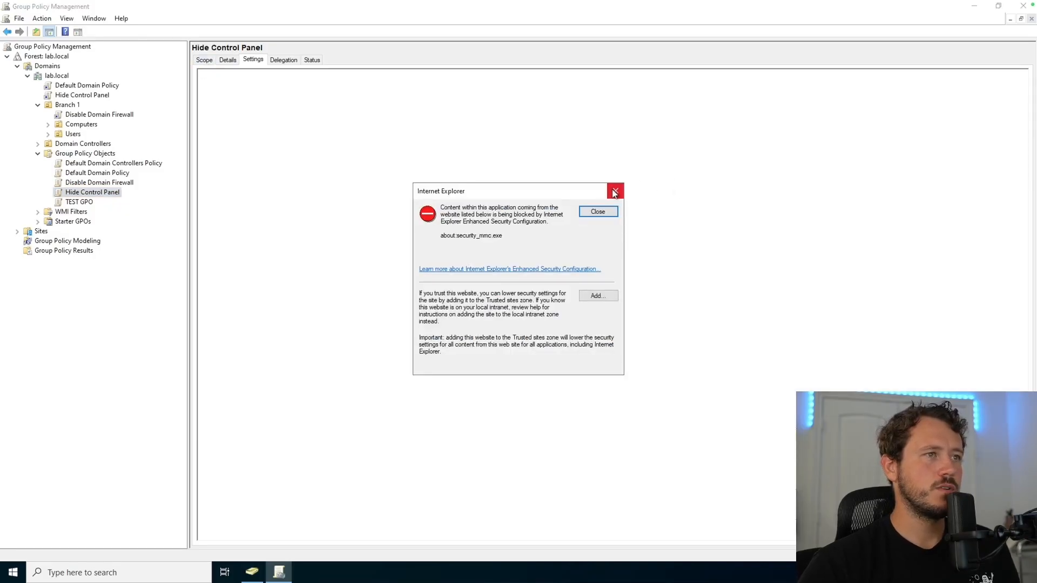
pyautogui.click(616, 190)
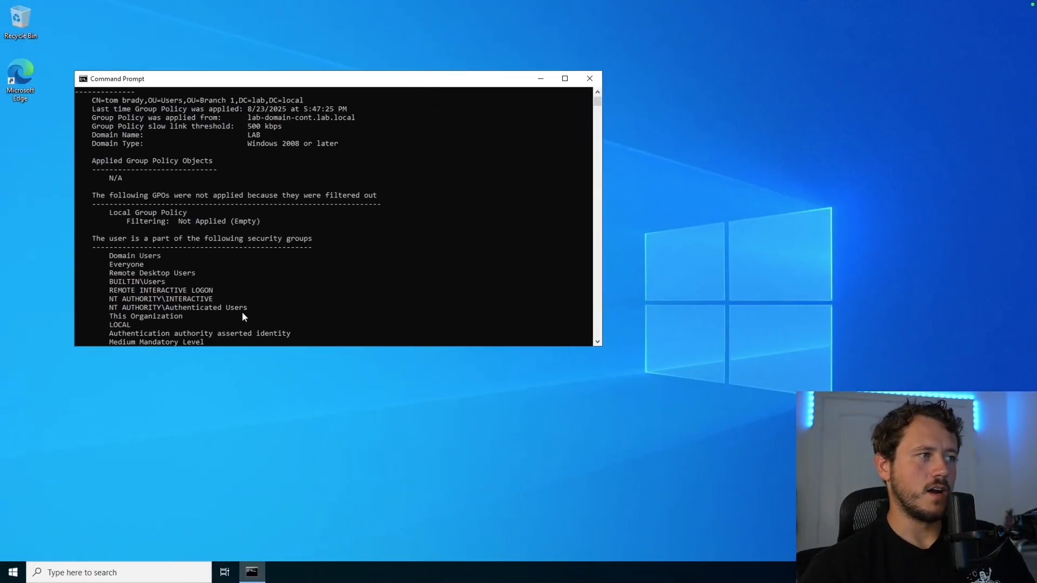
# Step: Run gpupdate /force again in Command Prompt
pyautogui.scroll(-4, 242, 312)
pyautogui.click(193, 246)
pyautogui.write('gpu')
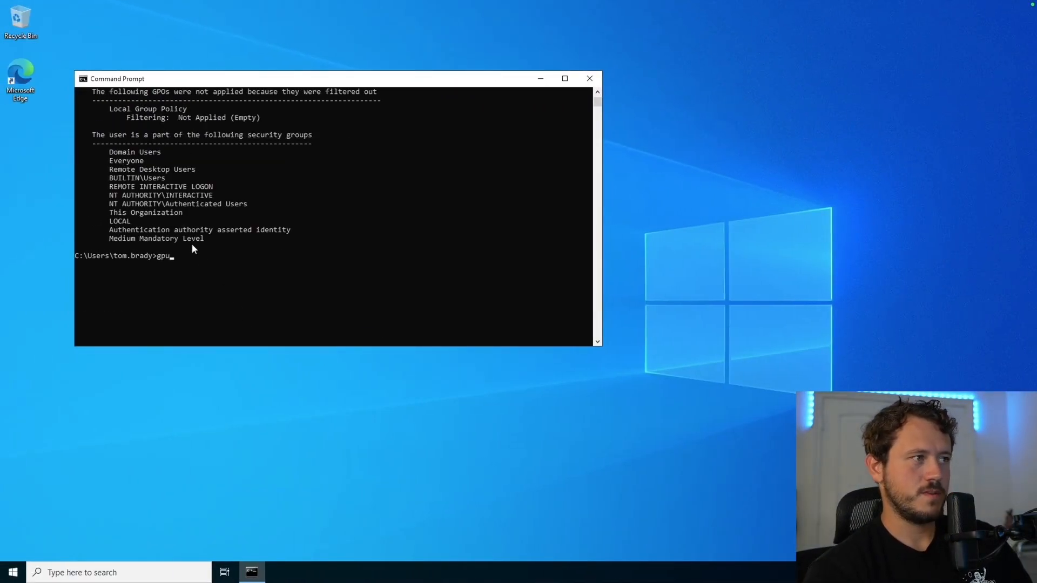
pyautogui.write('pdate /force')
pyautogui.press('Return')
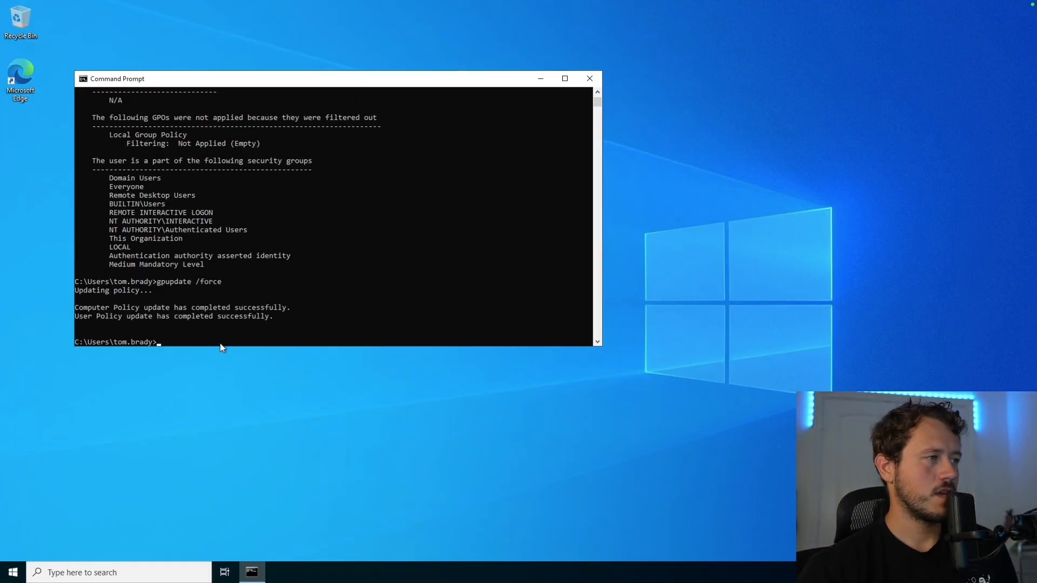
# Step: Run gpresult /r /user for the domain user with /f and check USER SETTINGS
pyautogui.write('gpresu')
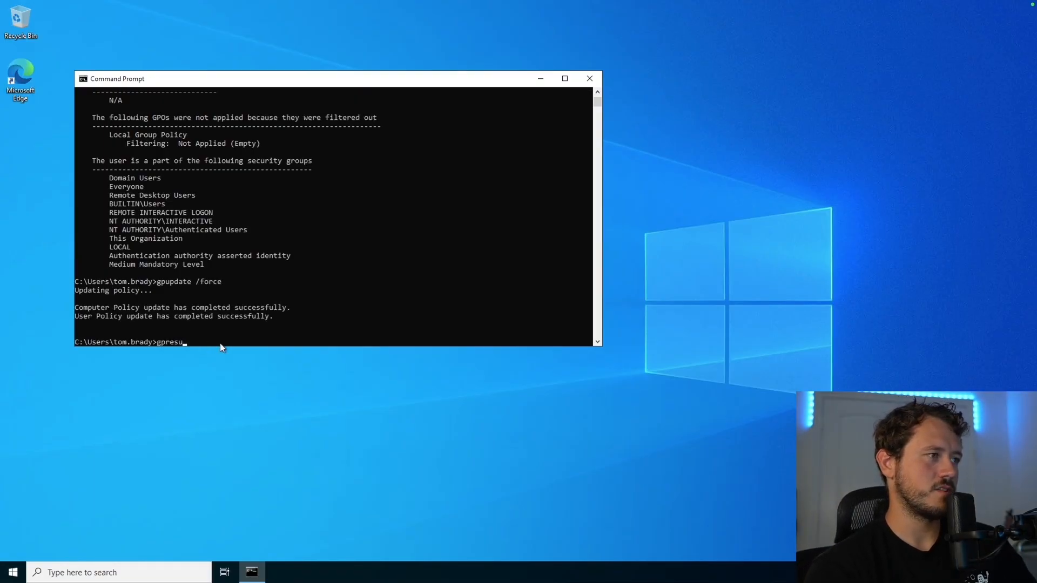
pyautogui.write('lt /r /user:')
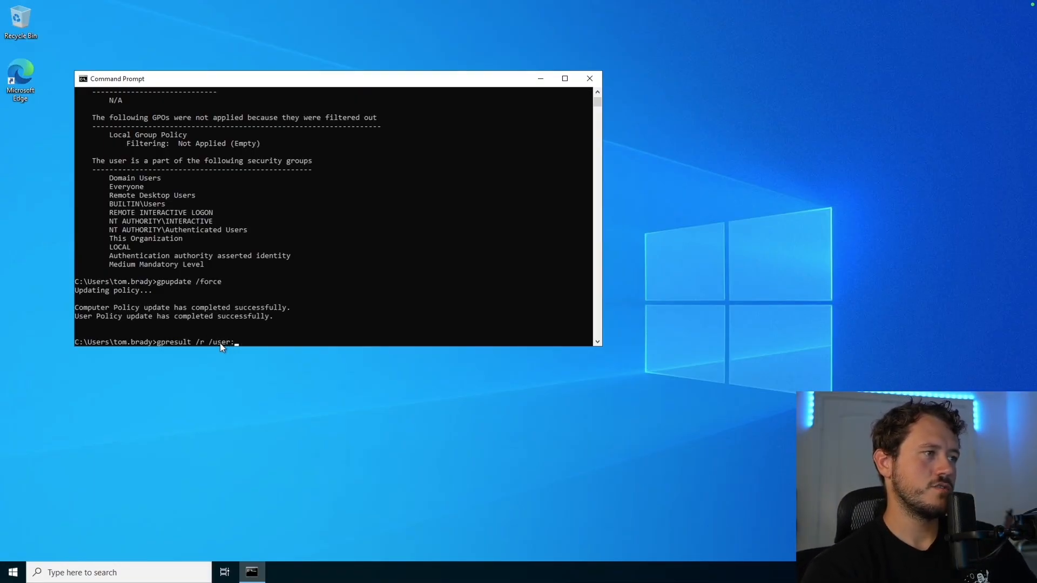
pyautogui.write('tom')
pyautogui.write('.brady /f')
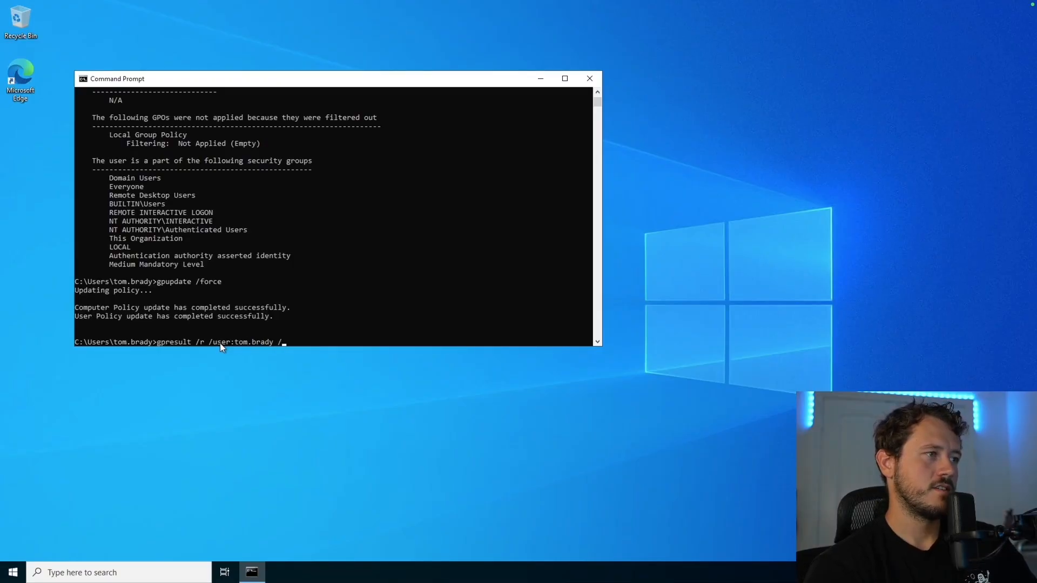
pyautogui.press('Return')
pyautogui.scroll(2, 130, 212)
pyautogui.moveTo(129, 213); pyautogui.dragTo(98, 216)
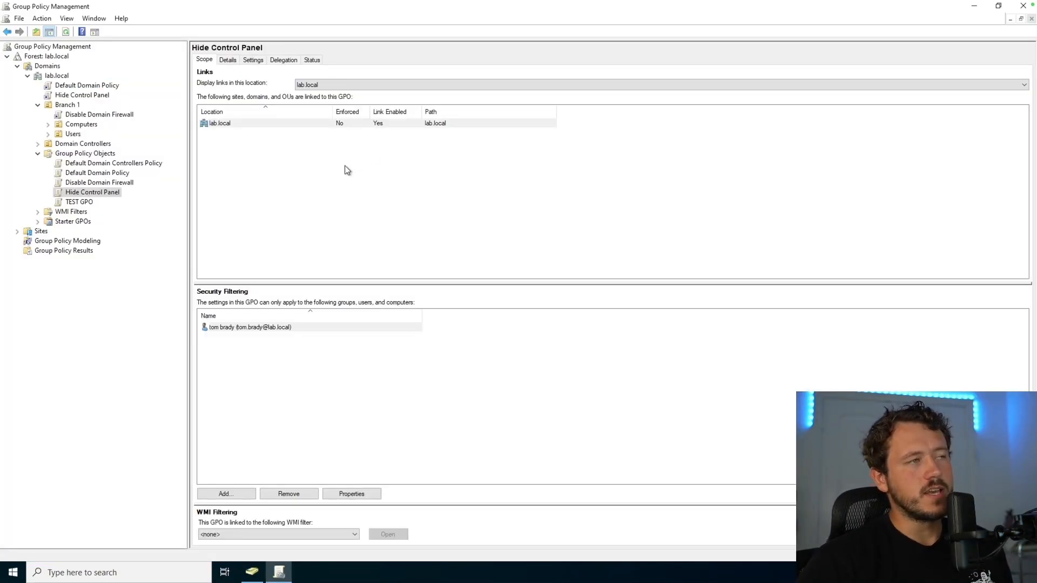
# Step: In the GPO's advanced Delegation security, allow the domain user Apply group policy besides Read
pyautogui.click(283, 60)
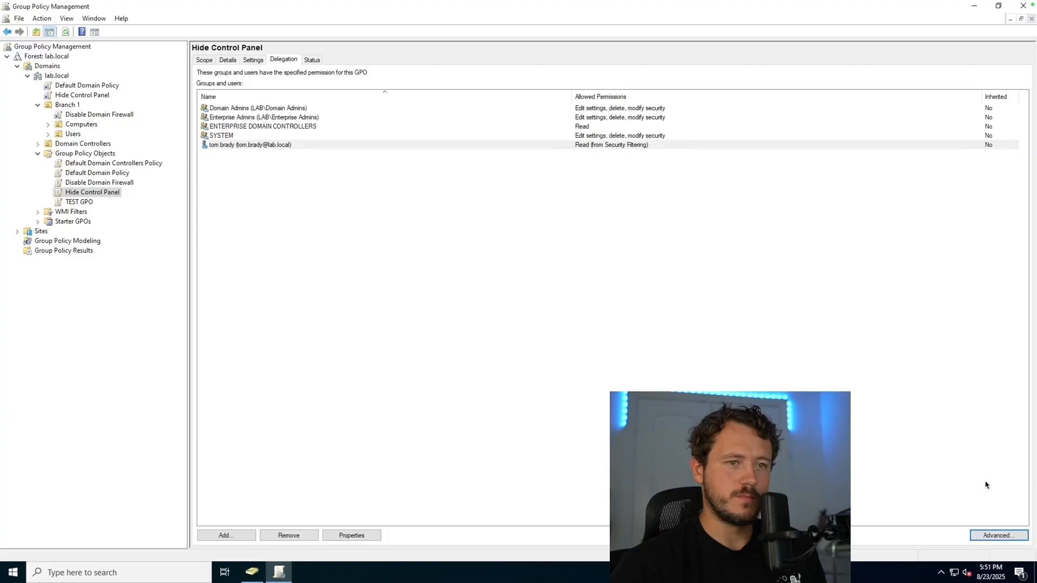
pyautogui.click(998, 535)
pyautogui.click(292, 144)
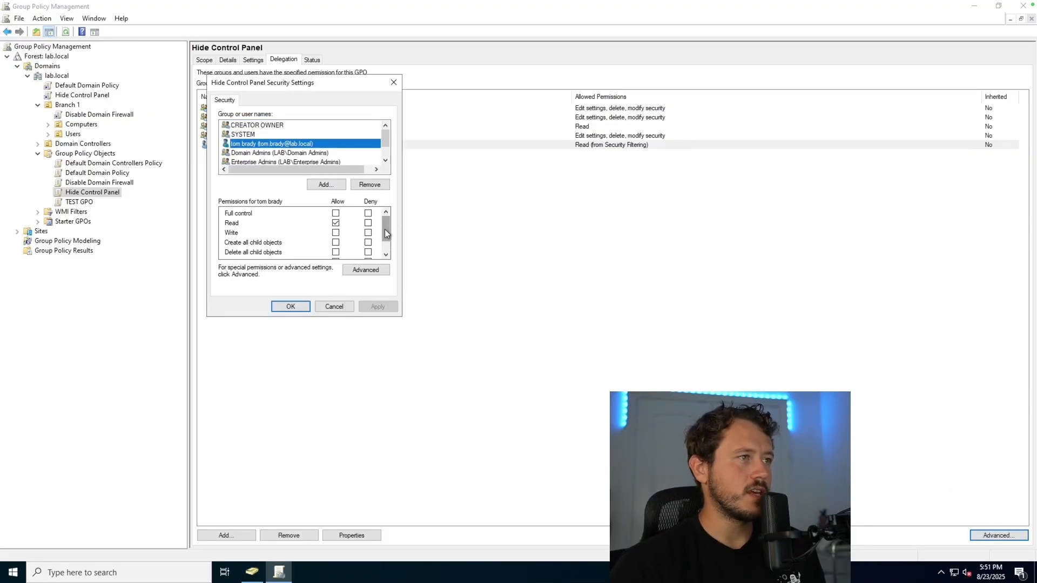
pyautogui.scroll(-1, 381, 232)
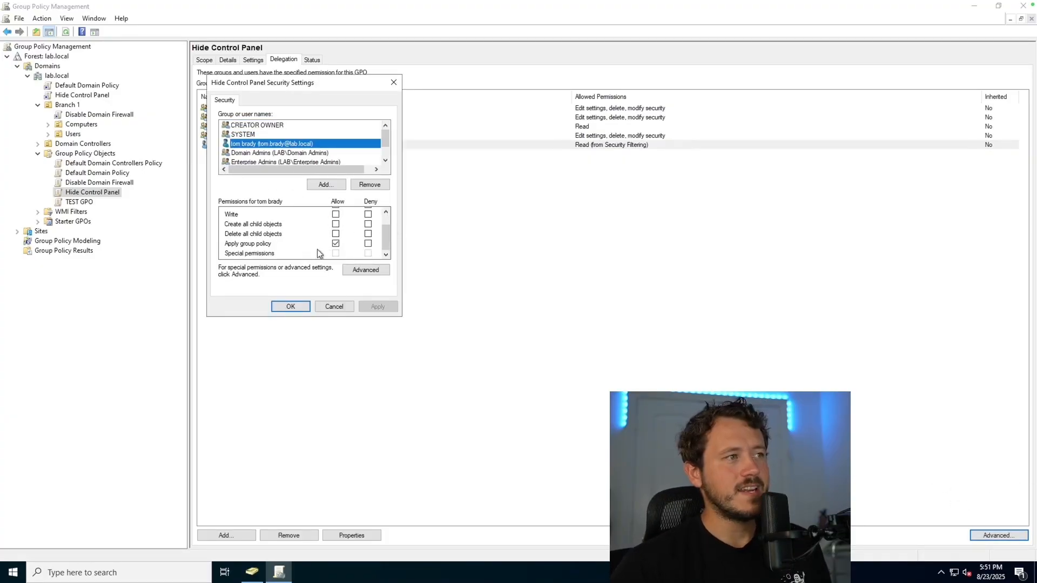
pyautogui.click(335, 244)
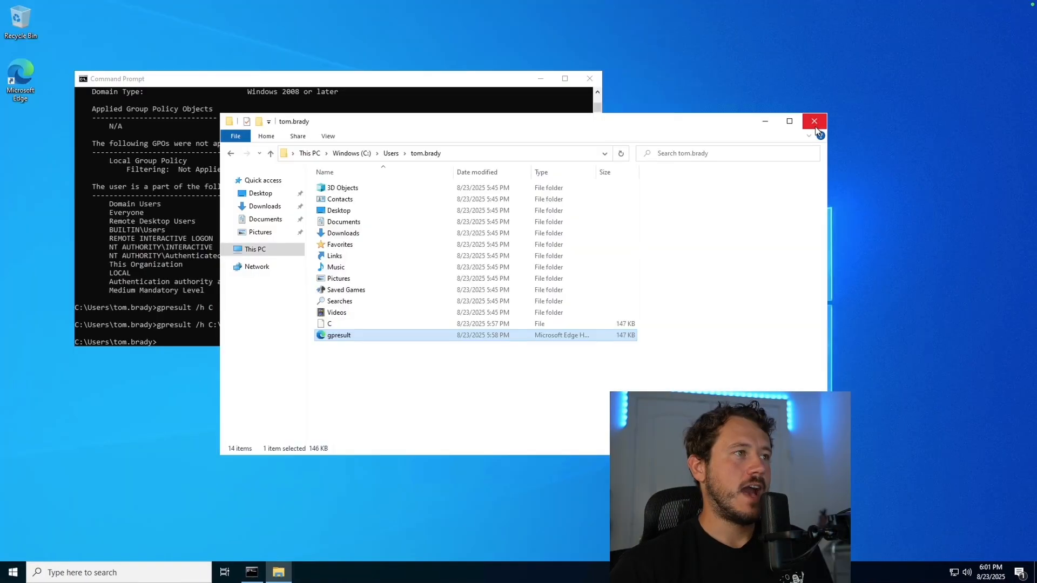
# Step: Close the client windows and reconnect to the lab client as the domain user, accepting the certificate
pyautogui.click(814, 121)
pyautogui.click(590, 79)
pyautogui.moveTo(102, 5)
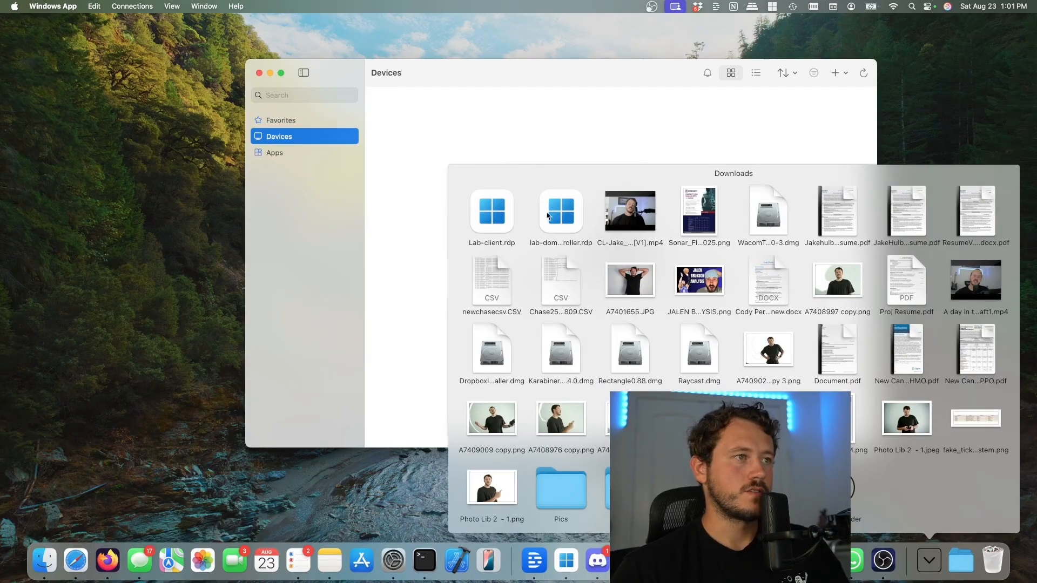
pyautogui.click(491, 210)
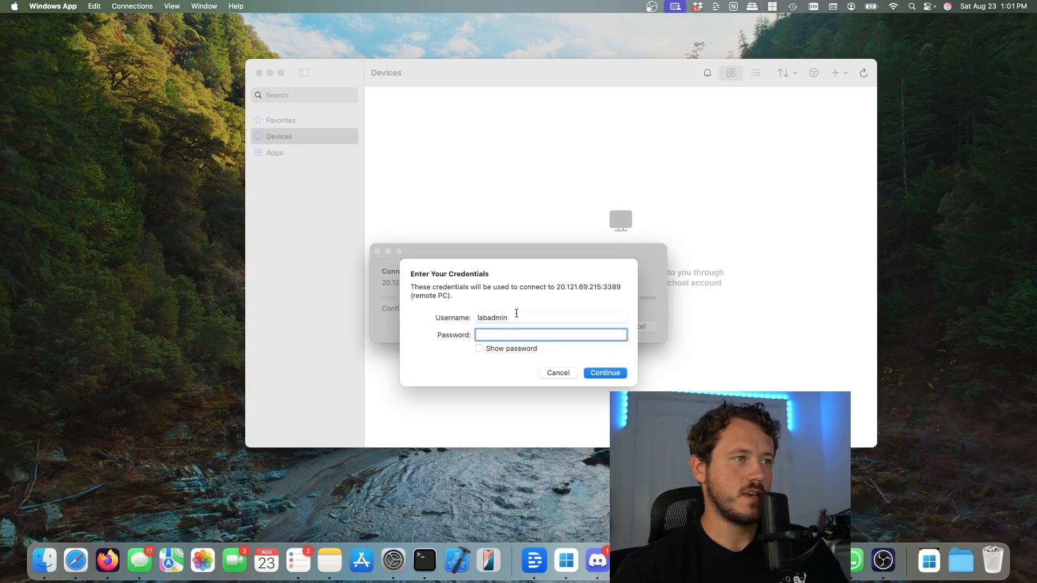
pyautogui.doubleClick(516, 313)
pyautogui.write('lab\tom.')
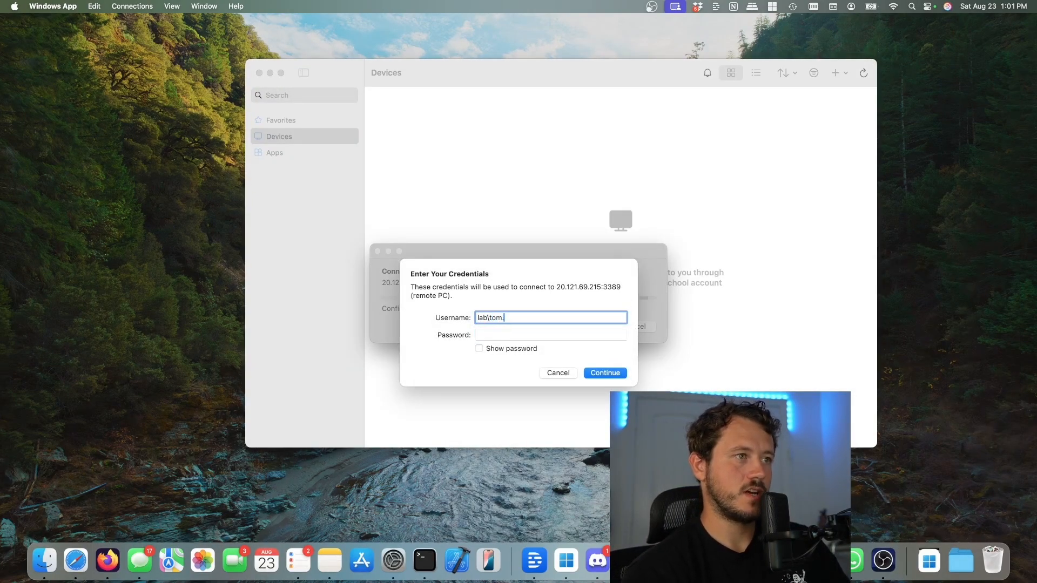
pyautogui.write('lab')
pyautogui.press('Tab')
pyautogui.press('Return')
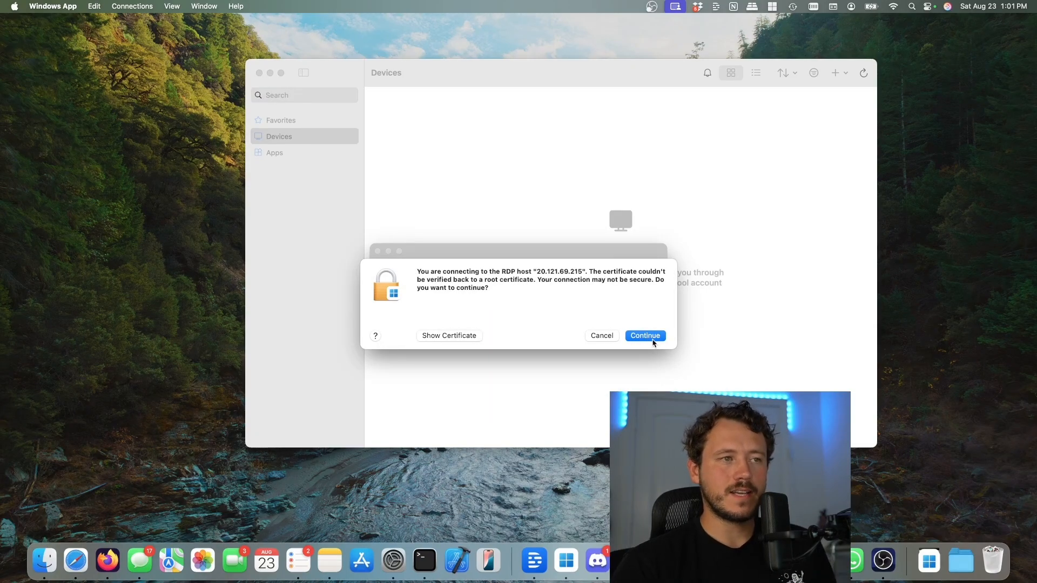
pyautogui.click(648, 338)
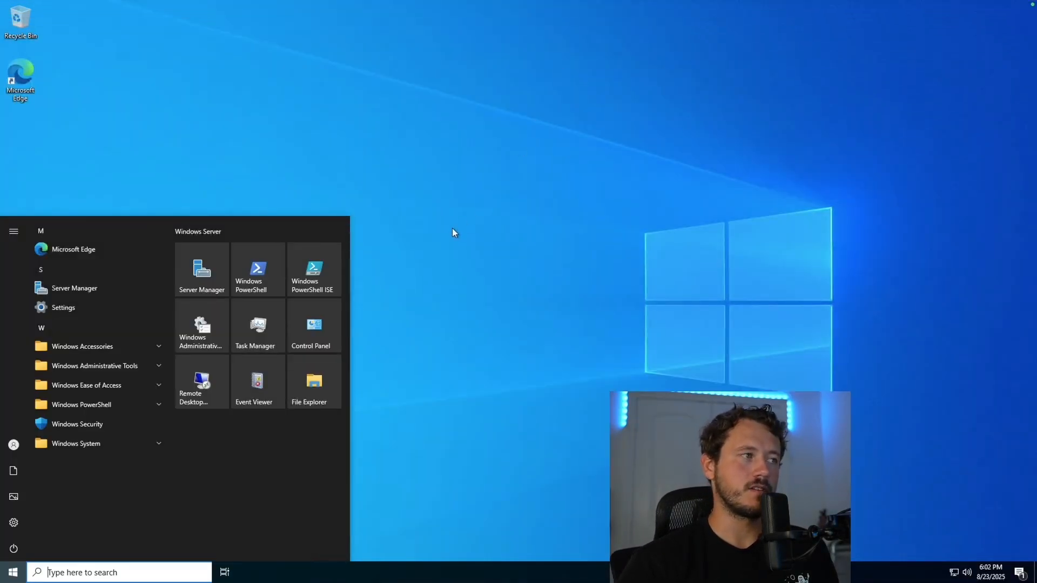
# Step: Open Command Prompt on the client via the cmd search
pyautogui.click(438, 245)
pyautogui.click(106, 576)
pyautogui.write('cmd')
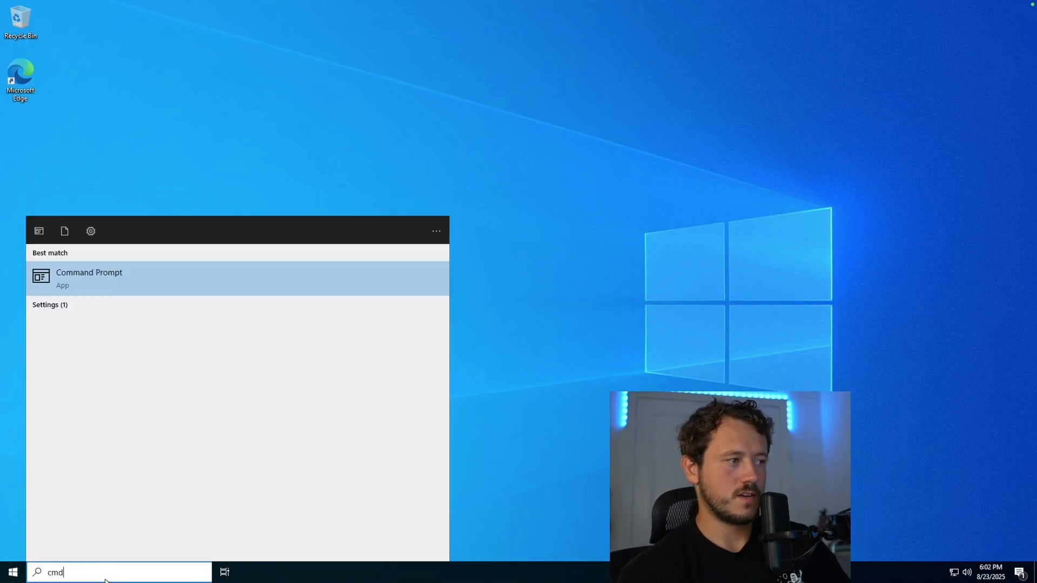
pyautogui.press('Return')
# Step: Refresh policy with gpupdate /force and highlight Hide Control Panel among the applied user GPOs
pyautogui.write('gpupdate /force')
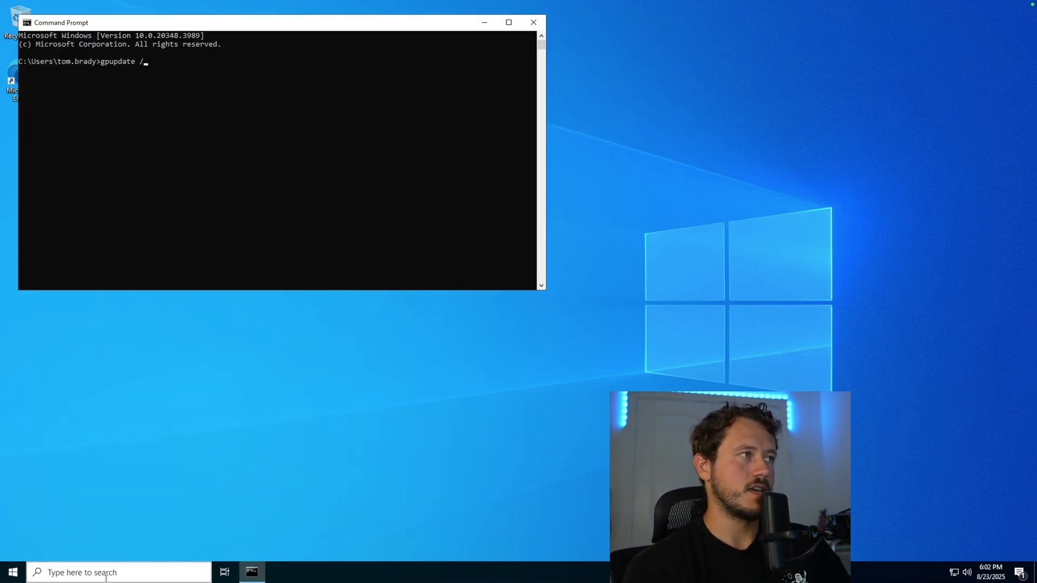
pyautogui.press('Return')
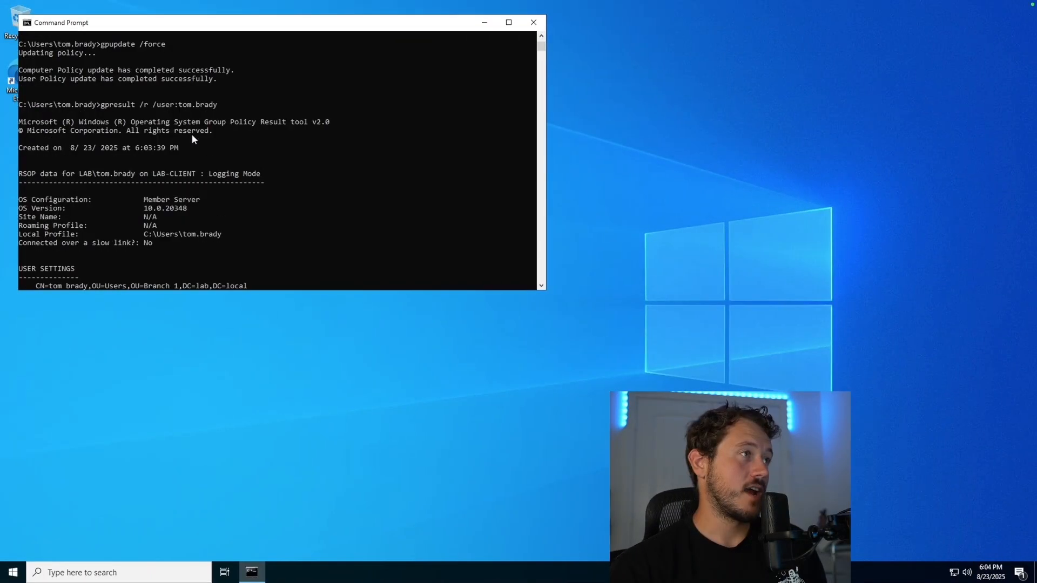
pyautogui.scroll(3, 193, 134)
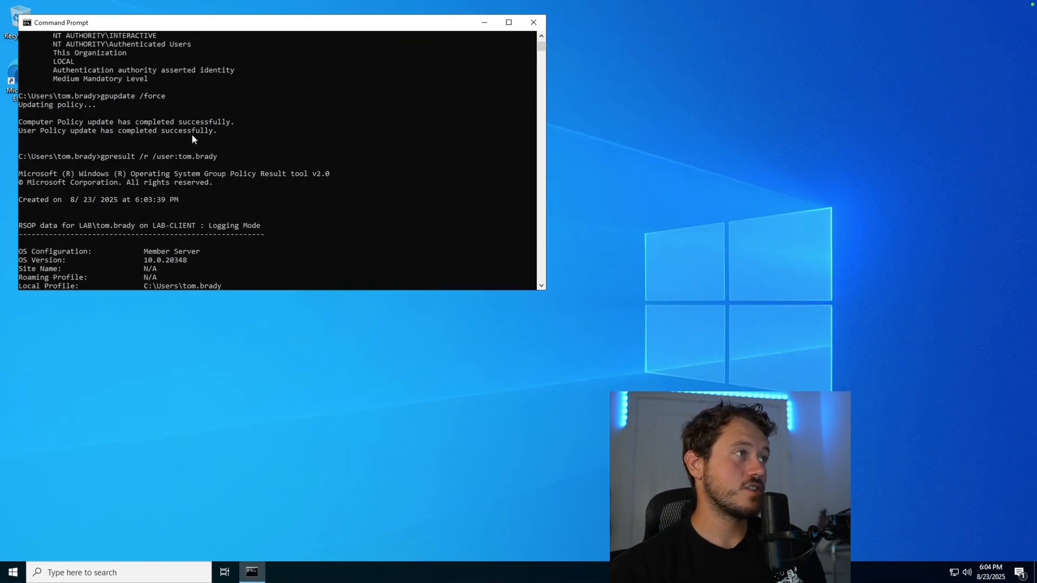
pyautogui.scroll(-12, 200, 133)
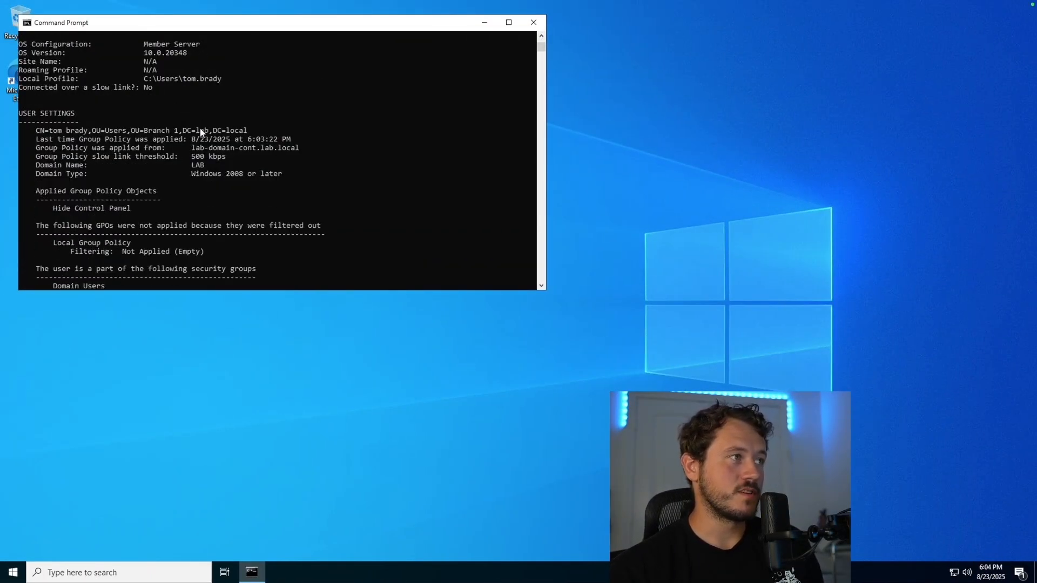
pyautogui.moveTo(133, 132); pyautogui.dragTo(45, 132)
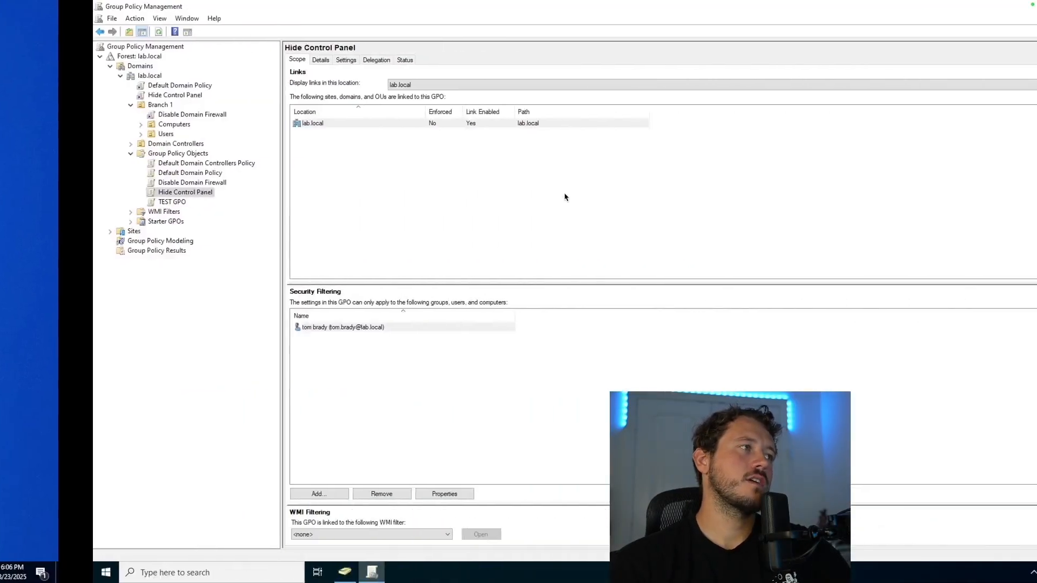
# Step: Try adding 'client' to Hide Control Panel's security filtering; the name is not found
pyautogui.click(281, 352)
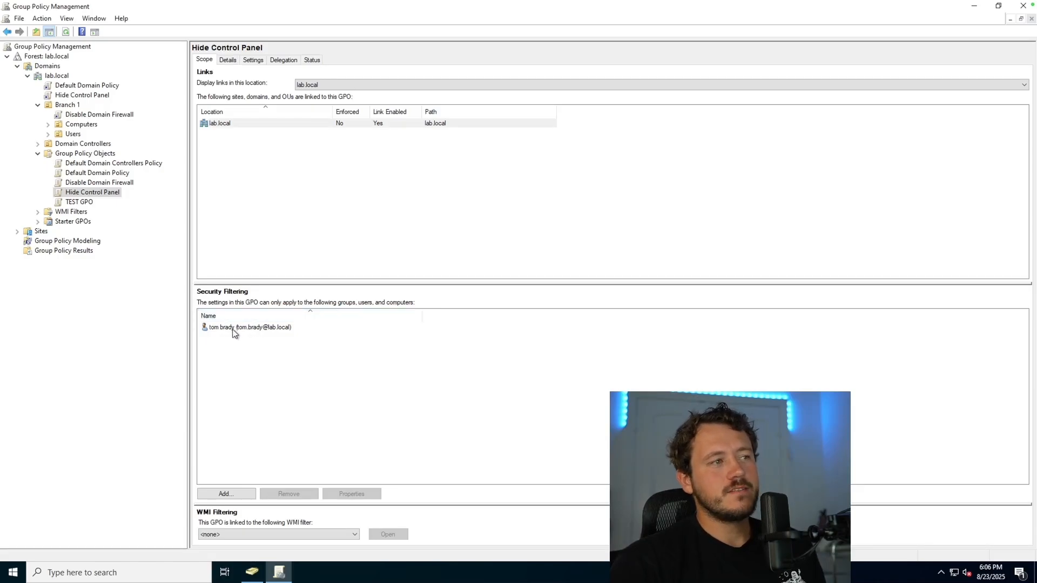
pyautogui.click(232, 494)
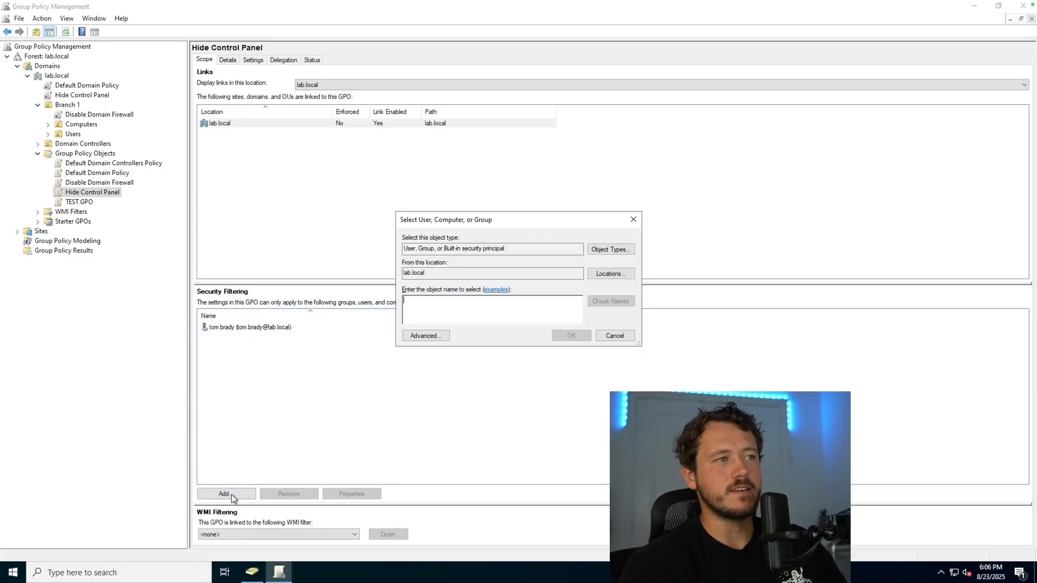
pyautogui.write('clien')
pyautogui.press('Return')
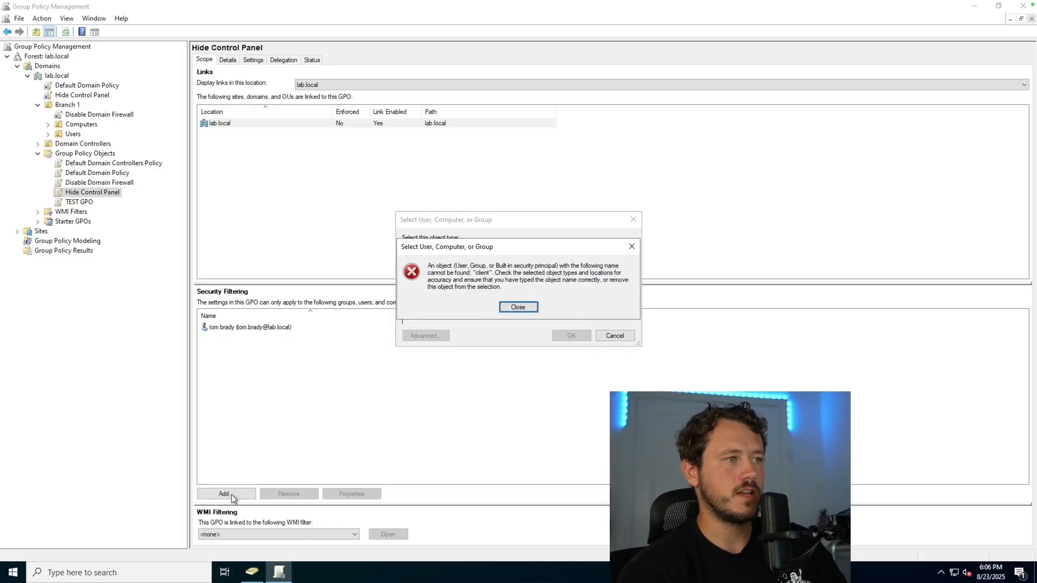
pyautogui.press('Return')
# Step: Include Computers in the object types and resolve the lab client computer name
pyautogui.write('t')
pyautogui.click(604, 255)
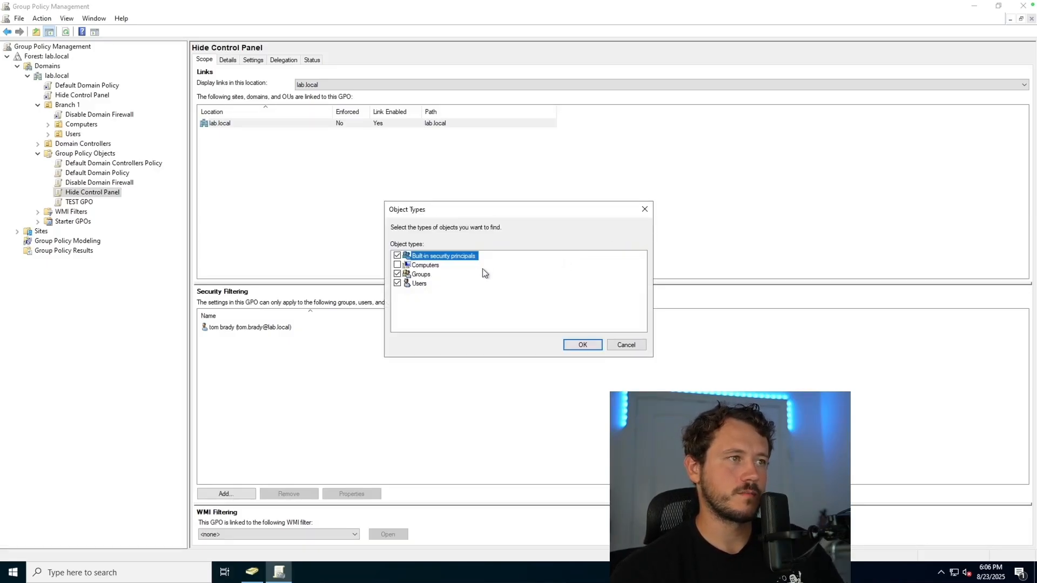
pyautogui.click(403, 273)
pyautogui.click(577, 345)
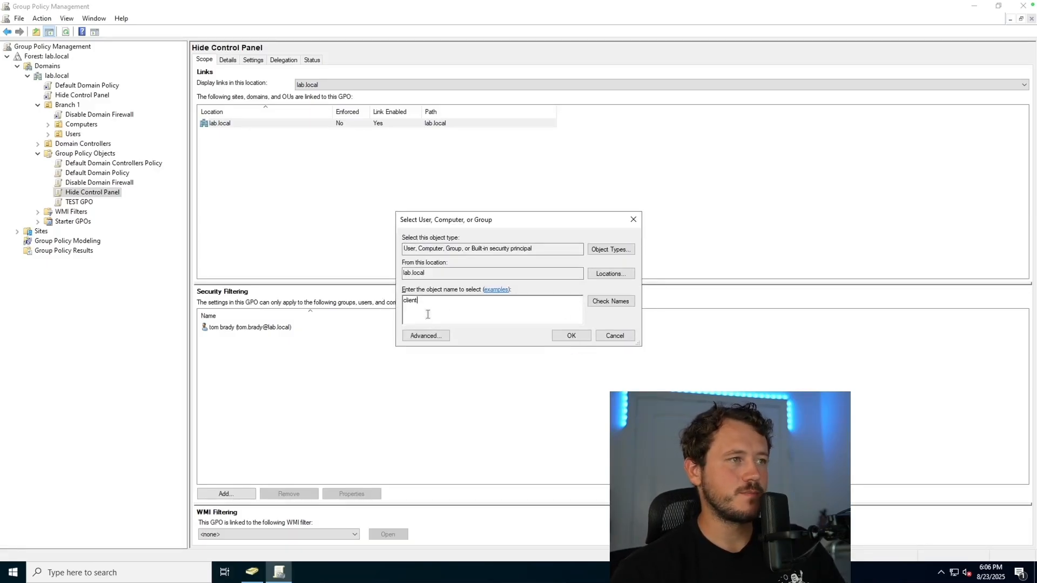
pyautogui.press('Return')
pyautogui.press('Return')
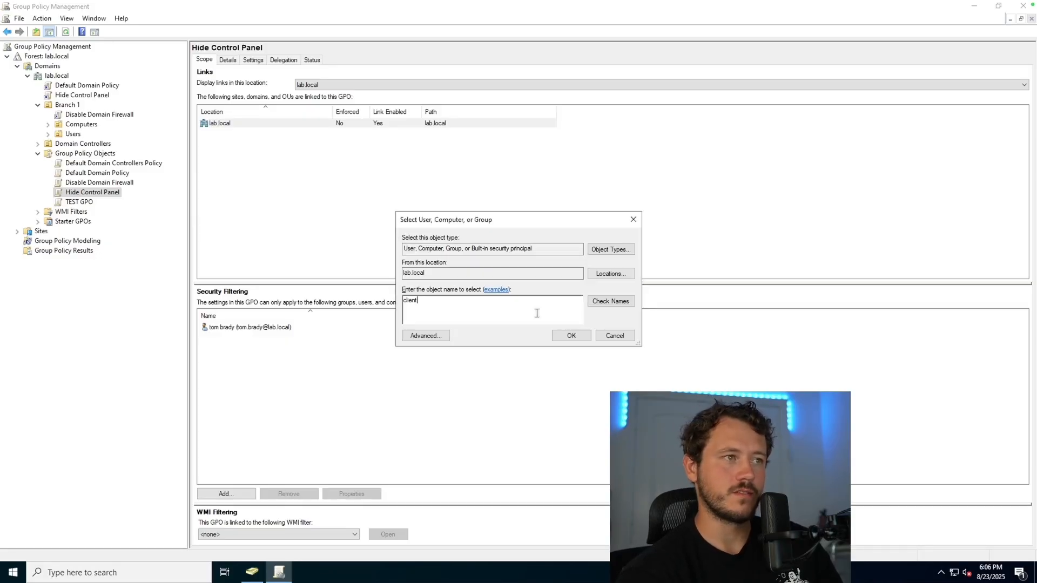
pyautogui.press('Return')
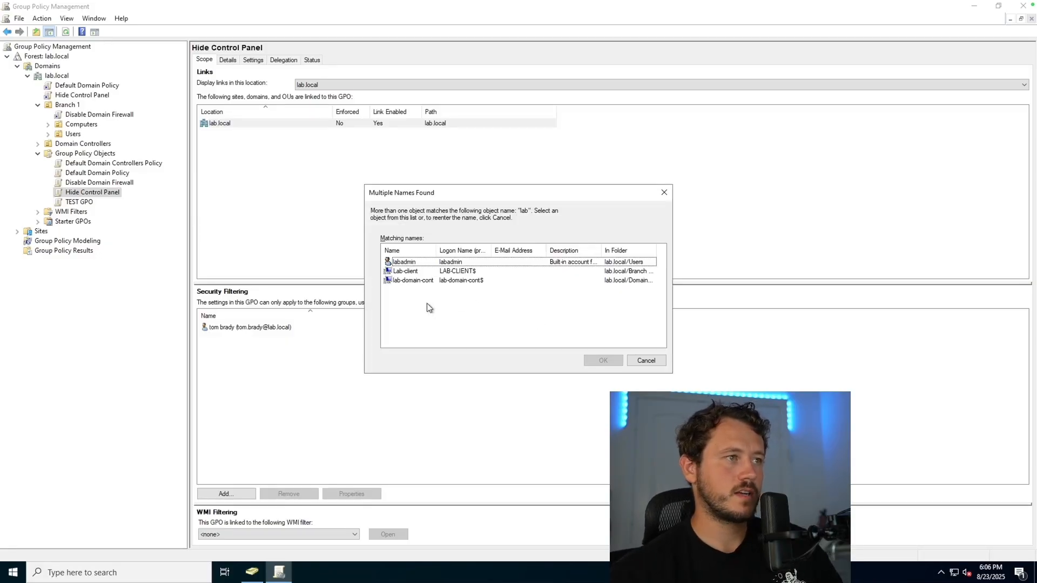
pyautogui.press('Return')
pyautogui.press('Return')
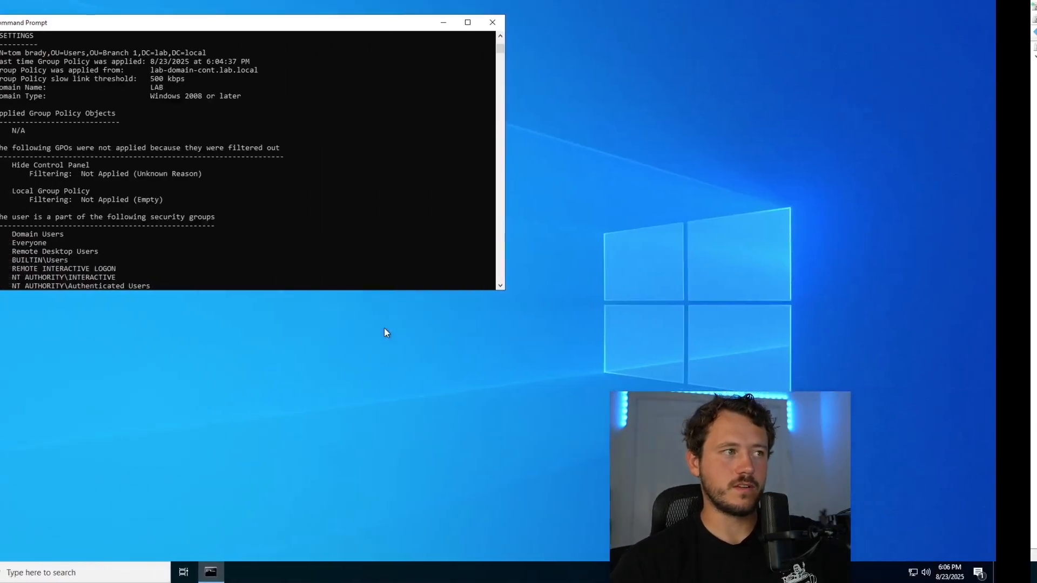
# Step: Refresh group policy on the client with gpupdate /force
pyautogui.scroll(2, 163, 191)
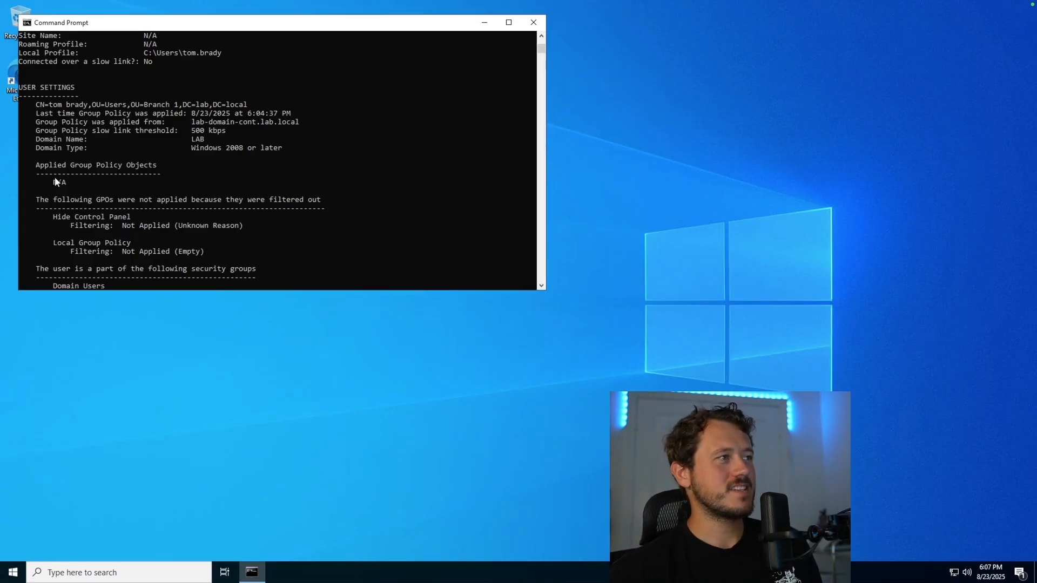
pyautogui.scroll(-8, 98, 173)
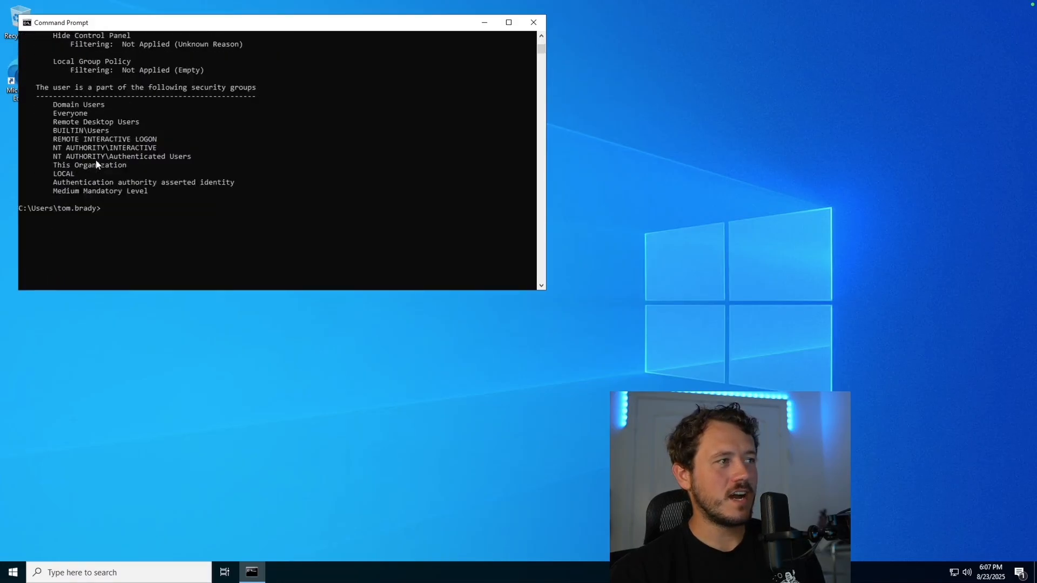
pyautogui.click(112, 184)
pyautogui.write('gpupdat /fo')
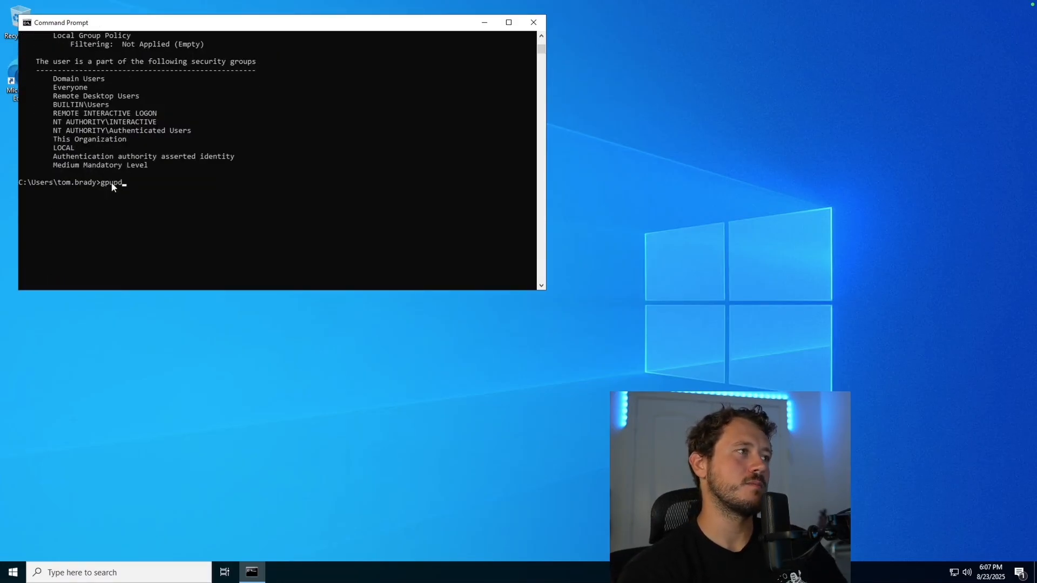
pyautogui.write('rce')
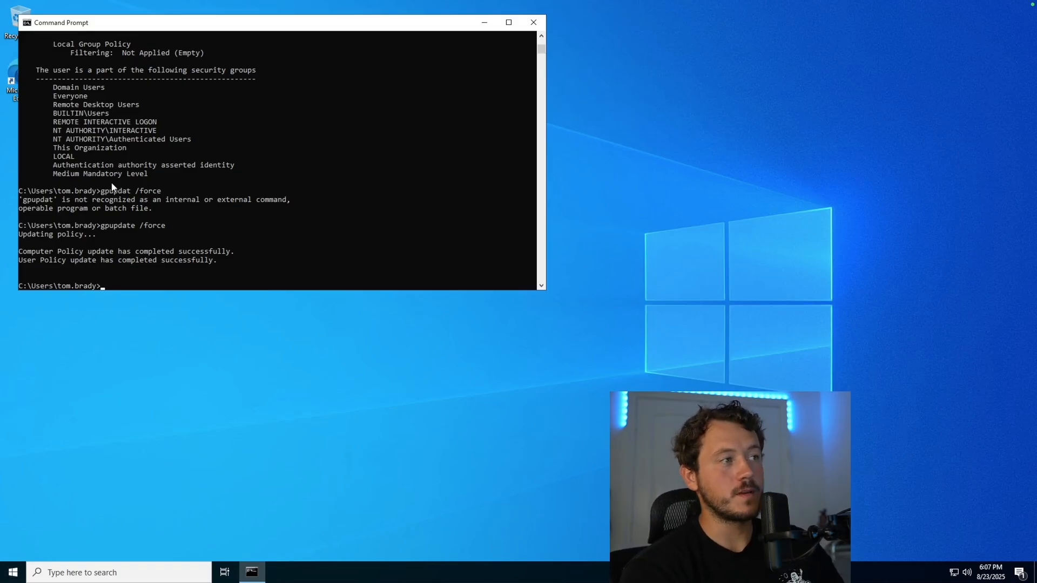
# Step: Run gpresult /r for the user and highlight Hide Control Panel under applied GPOs
pyautogui.write('pres')
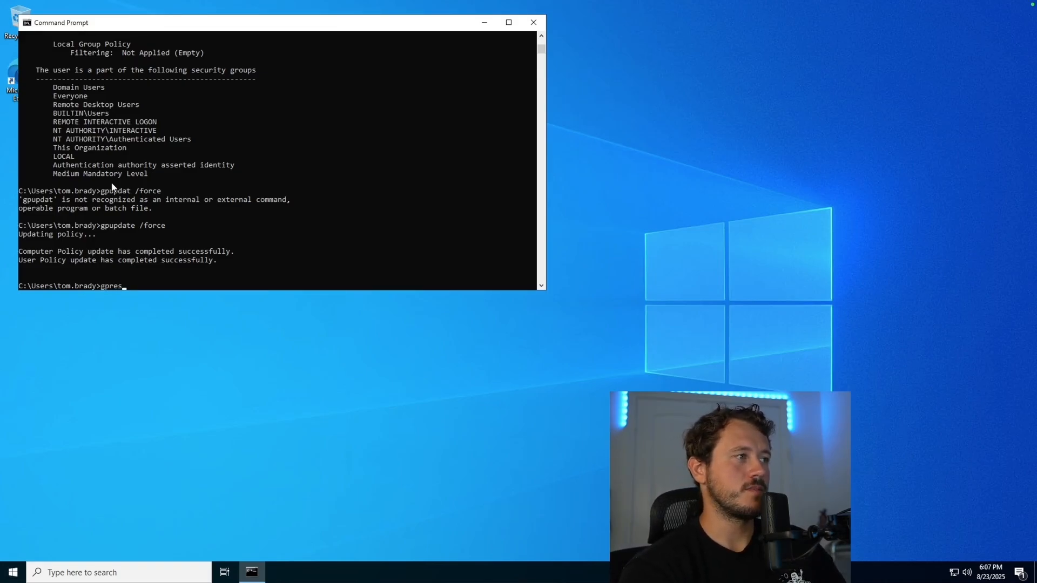
pyautogui.write('ult /r /user:tom.brady')
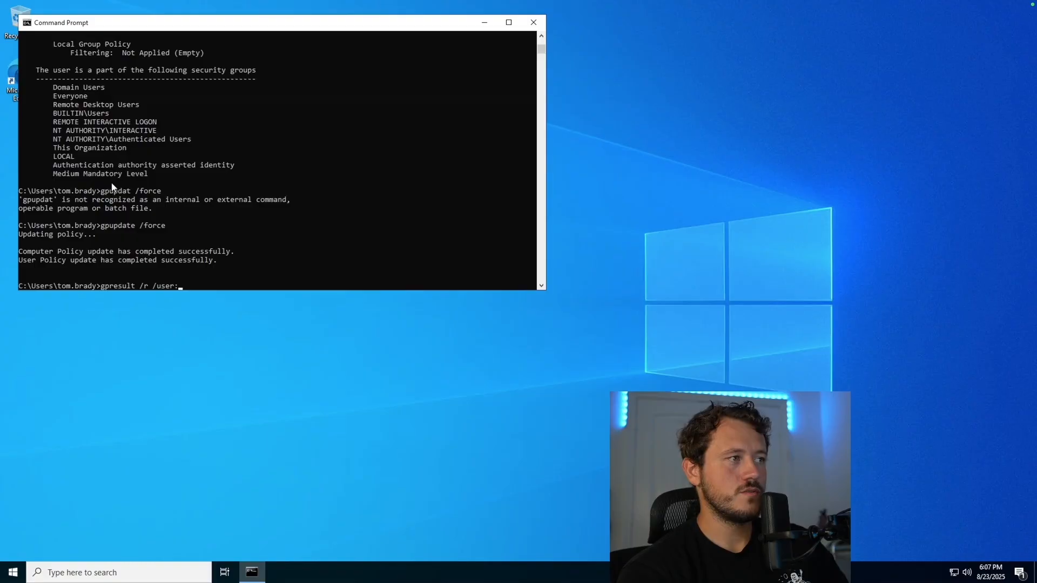
pyautogui.press('Return')
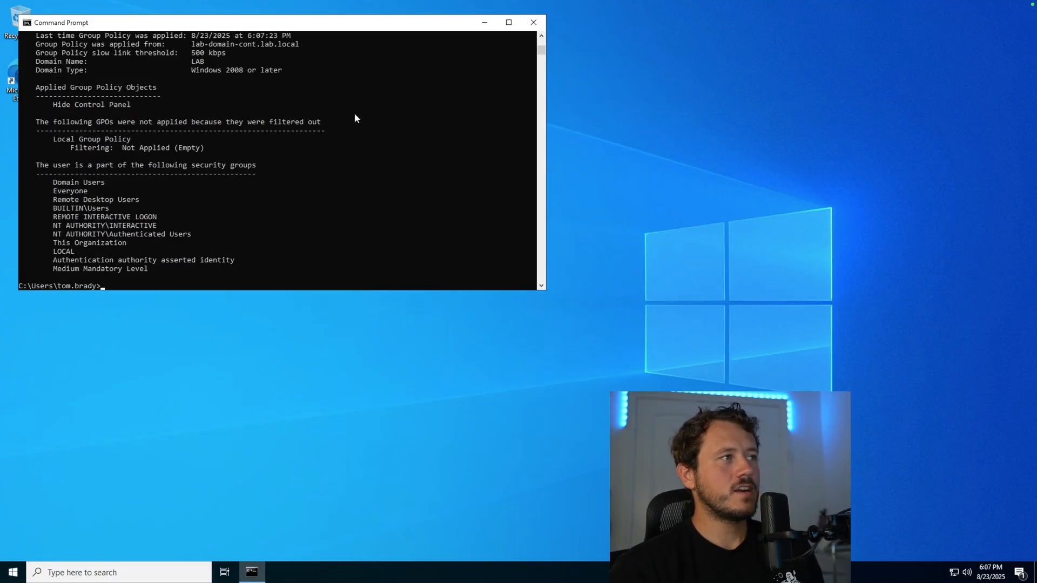
pyautogui.scroll(1, 354, 112)
pyautogui.moveTo(134, 130); pyautogui.dragTo(49, 134)
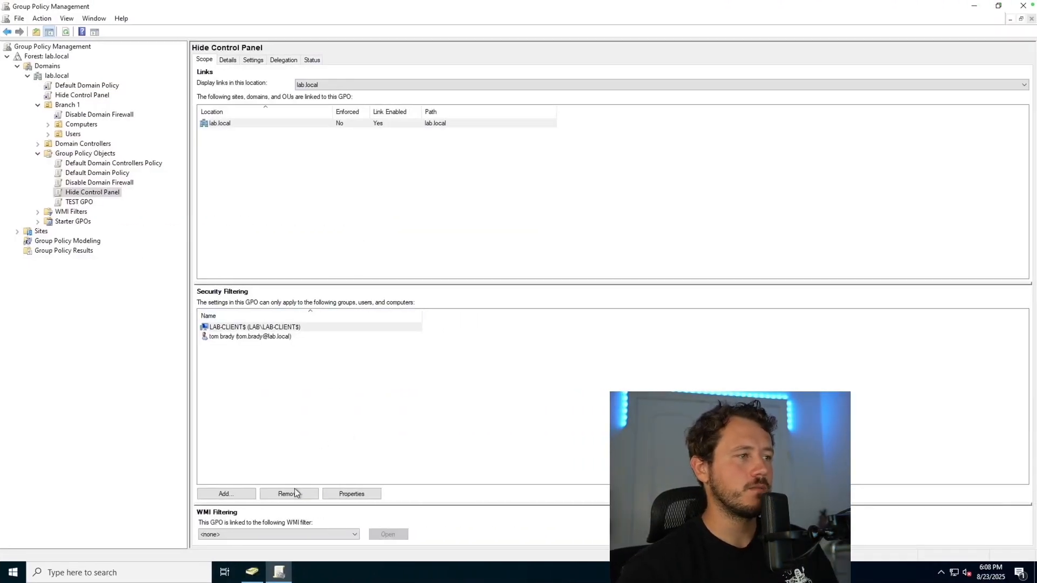
# Step: Add Domain Computers to Hide Control Panel's security filtering
pyautogui.click(226, 494)
pyautogui.write('domain')
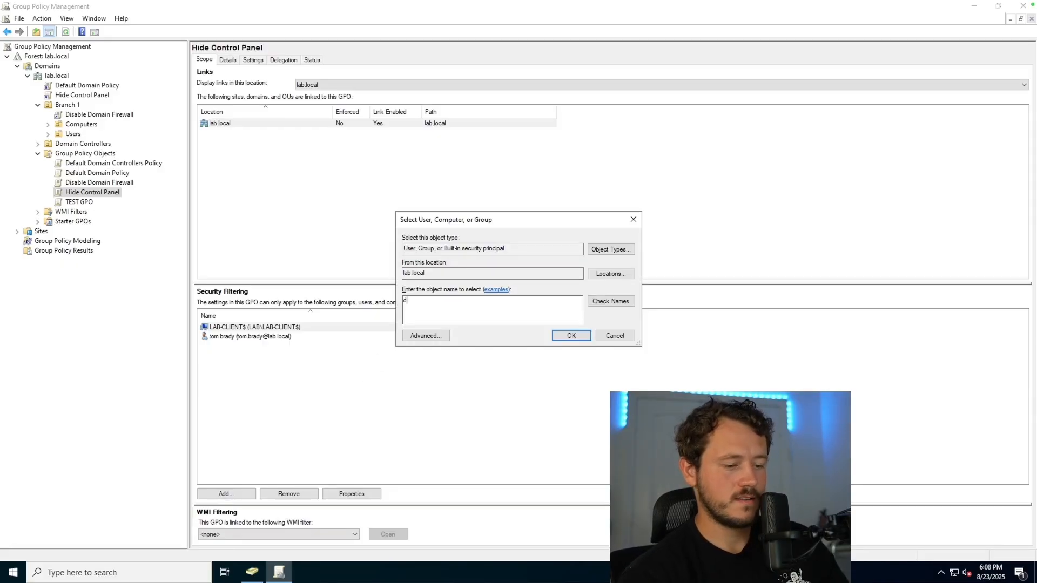
pyautogui.press('Return')
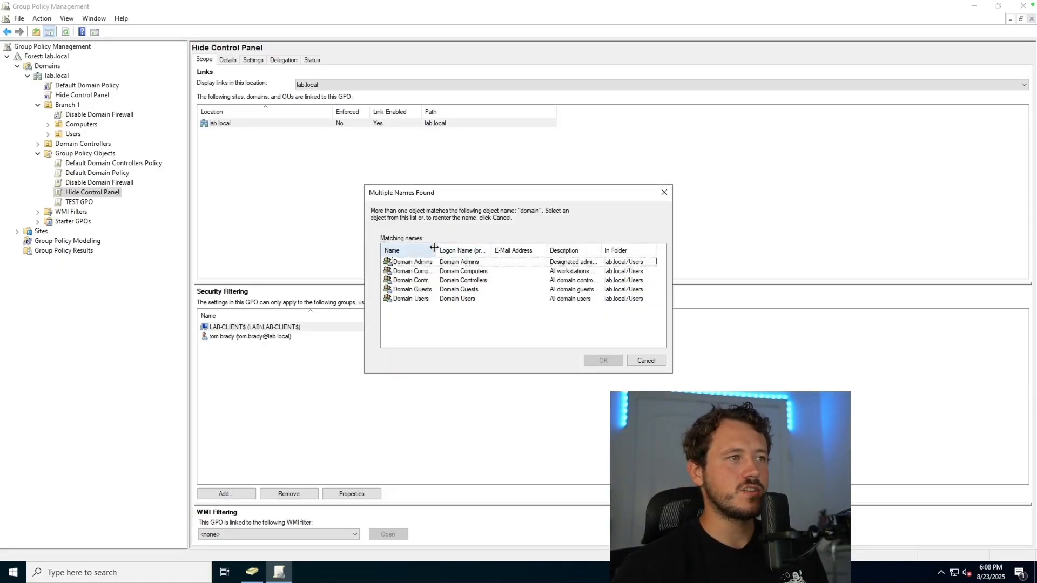
pyautogui.moveTo(437, 250); pyautogui.dragTo(476, 248)
pyautogui.click(437, 272)
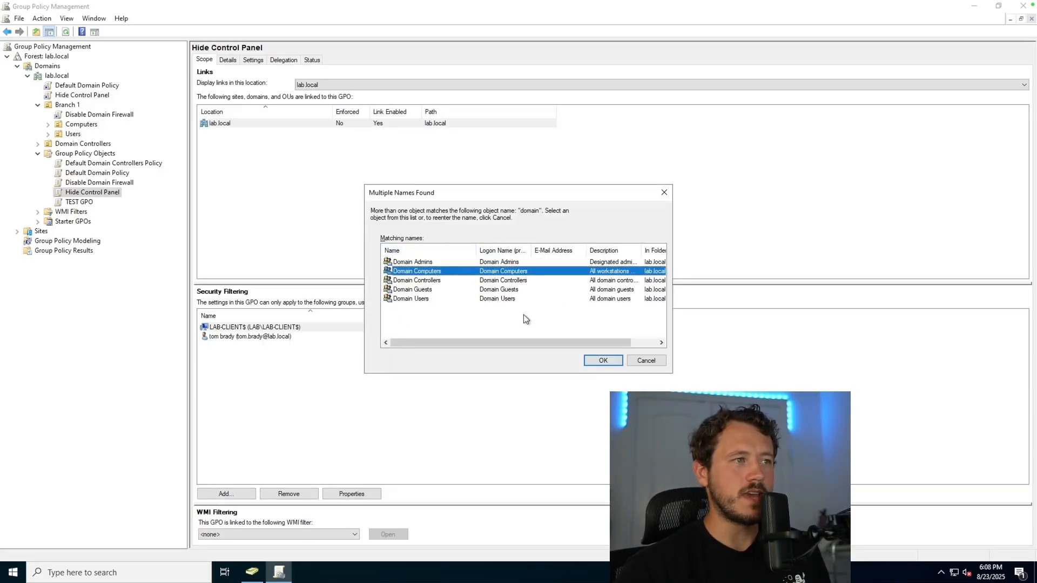
pyautogui.click(603, 359)
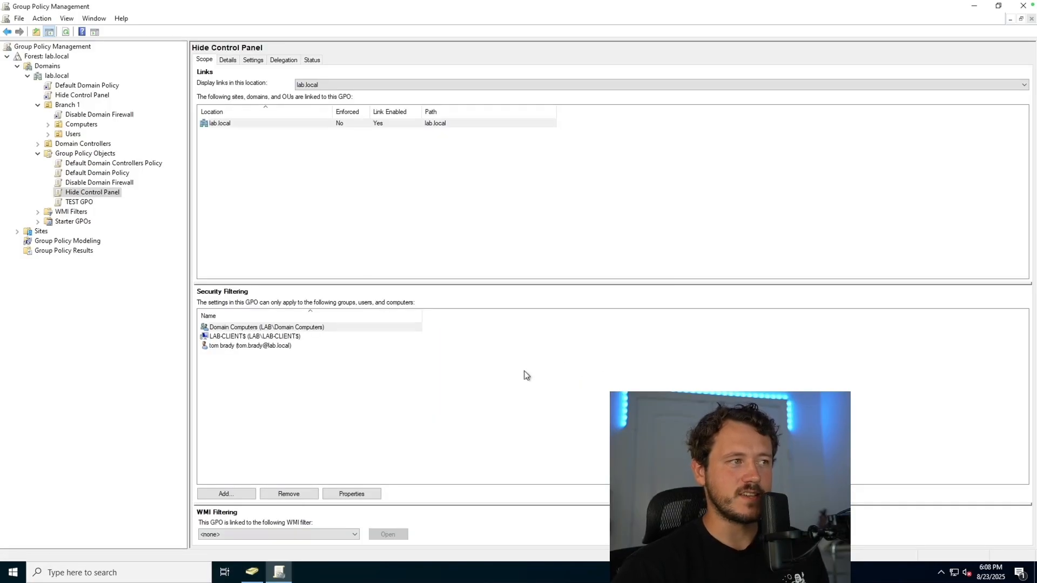
# Step: Remove the lab client computer entry from the security filtering
pyautogui.click(289, 336)
pyautogui.click(294, 498)
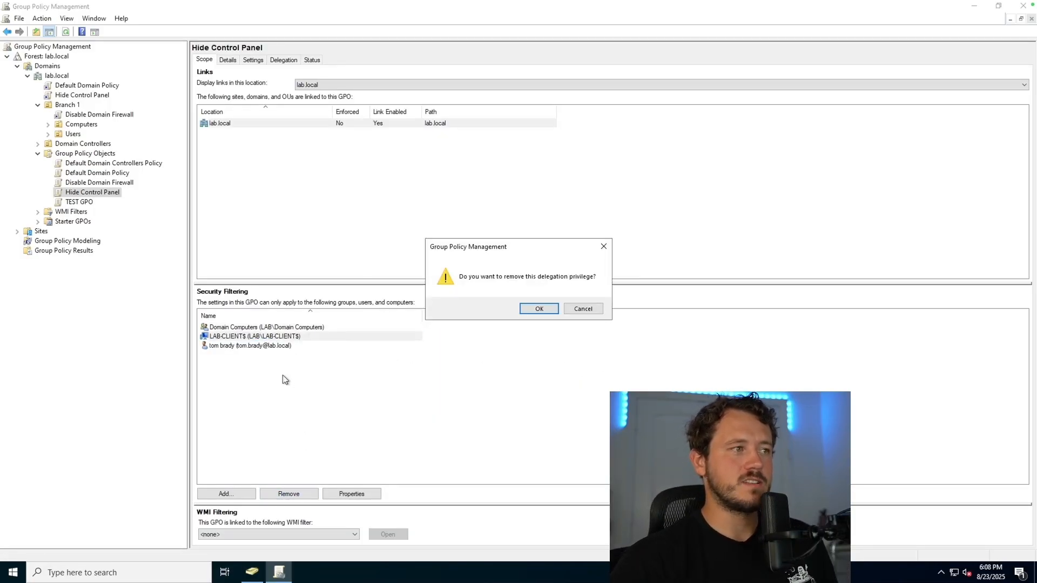
pyautogui.click(542, 311)
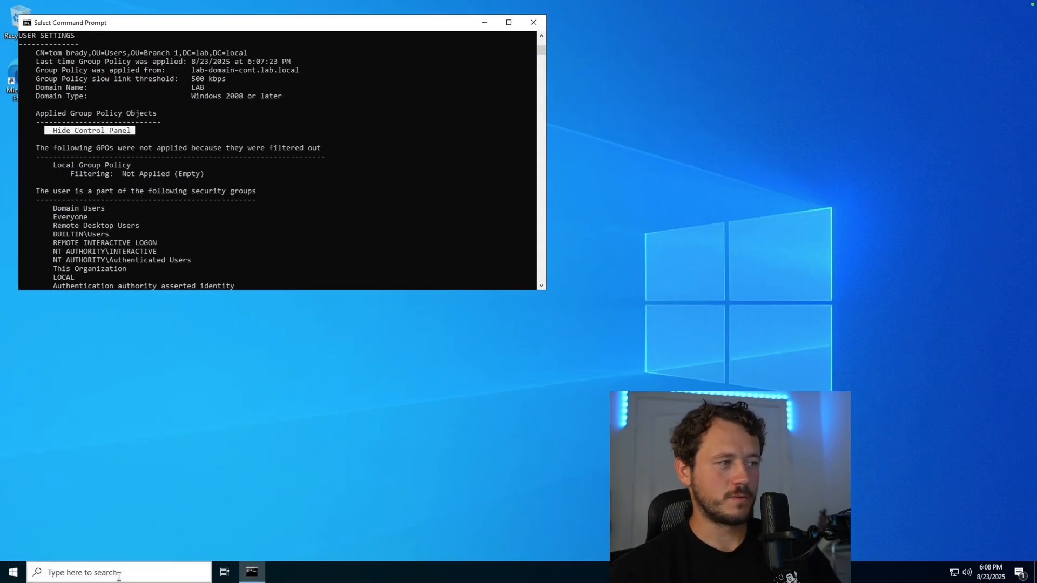
pyautogui.click(127, 572)
pyautogui.write('control panel')
pyautogui.press('Return')
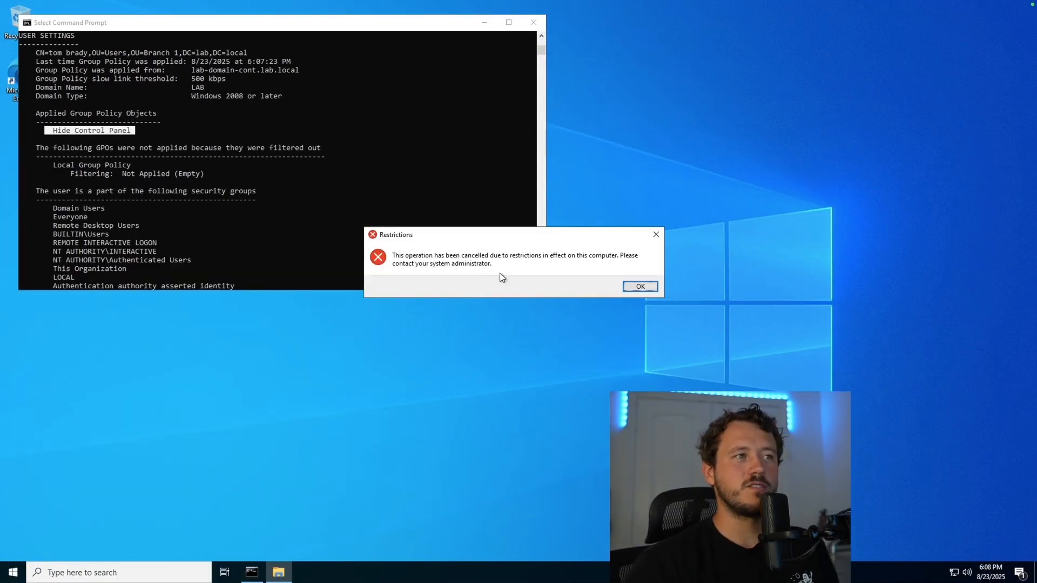
pyautogui.click(640, 286)
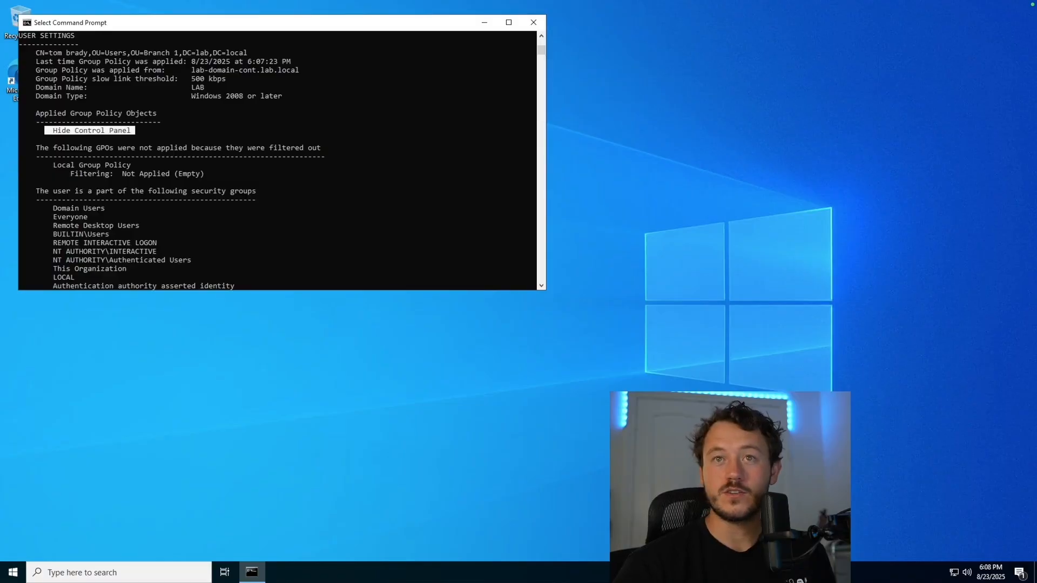